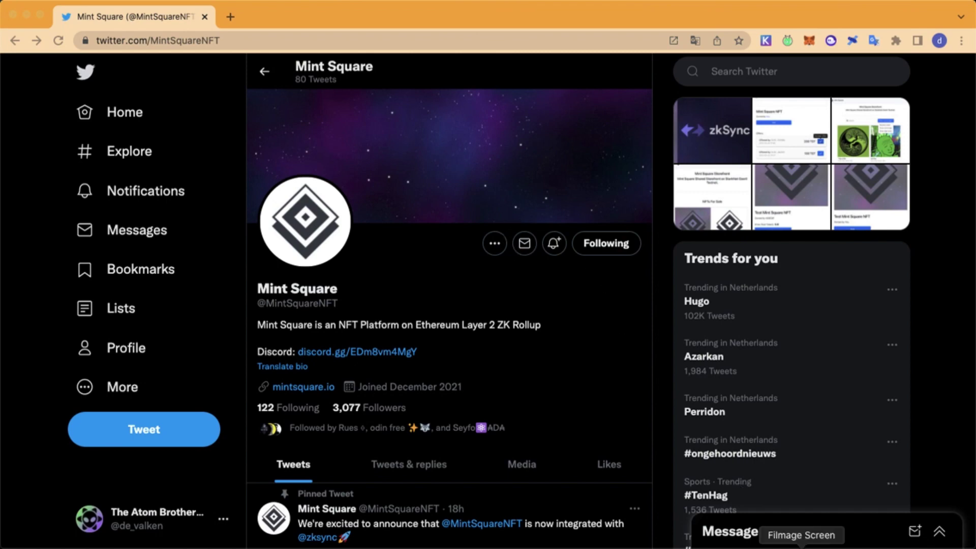
Step: Open the saved screenshot of the Mint Square Discord reply about airdrops
{"action": "left_click", "coordinate": [772, 548]}
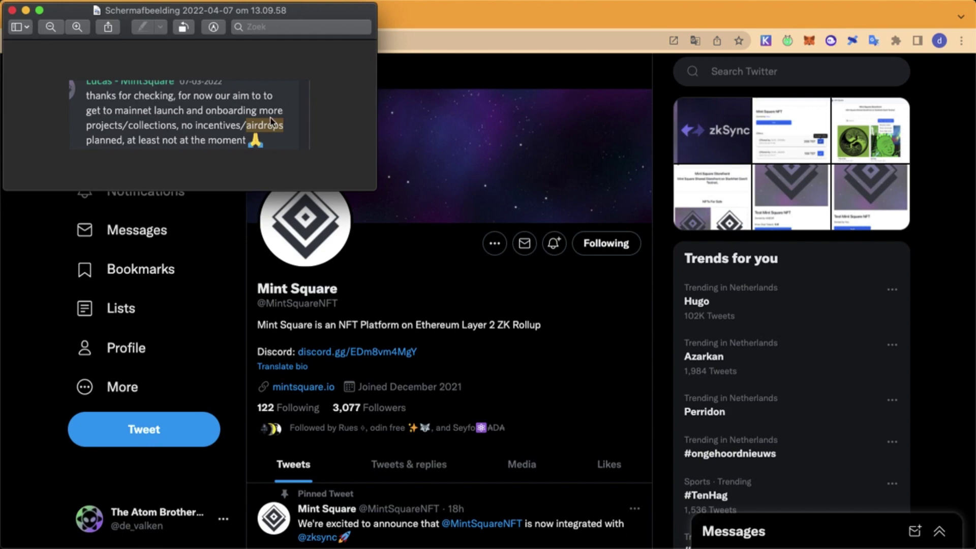
Step: Close the Discord screenshot window in Preview
{"action": "left_click", "coordinate": [12, 11]}
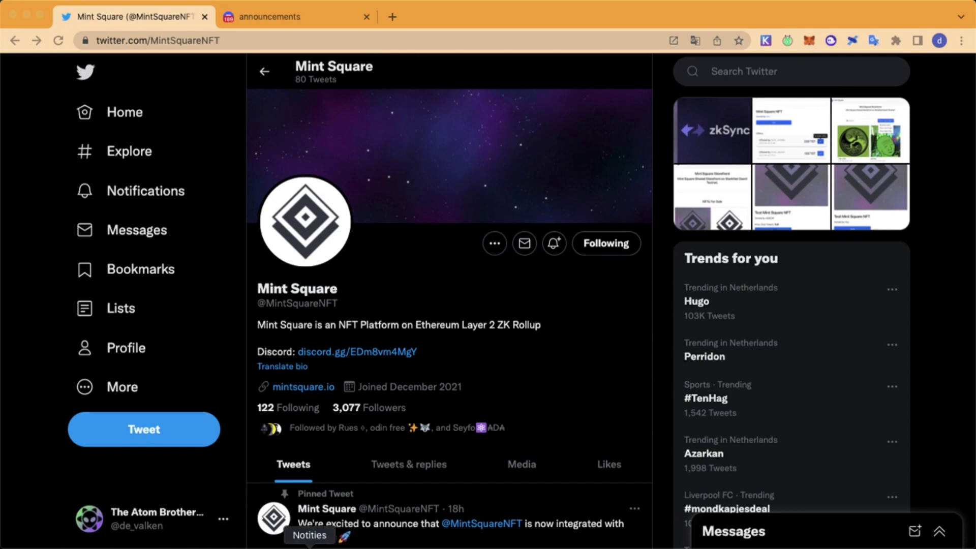
Step: From the saved notes, open the zkSync Docs Connecting Metamask guide with the testnet details
{"action": "left_click", "coordinate": [309, 547]}
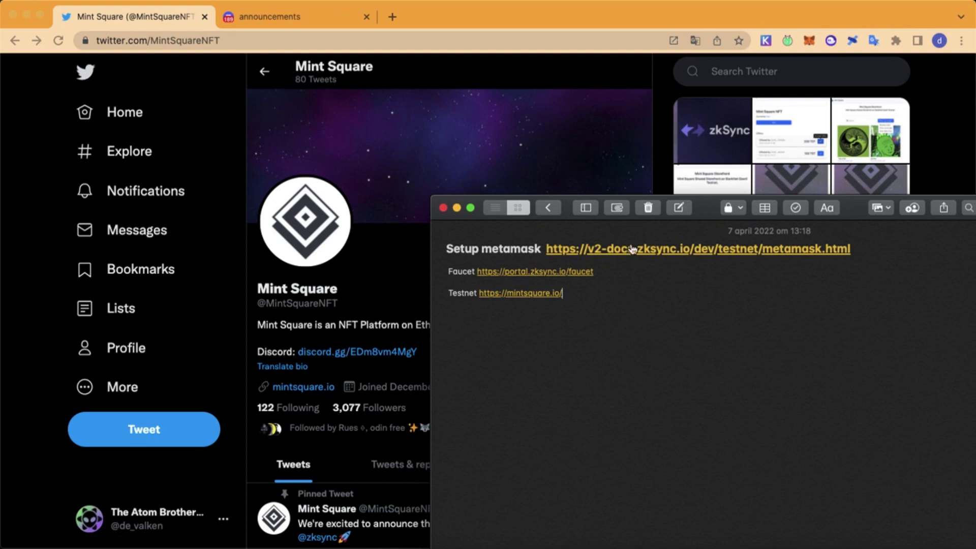
{"action": "left_click", "coordinate": [801, 250]}
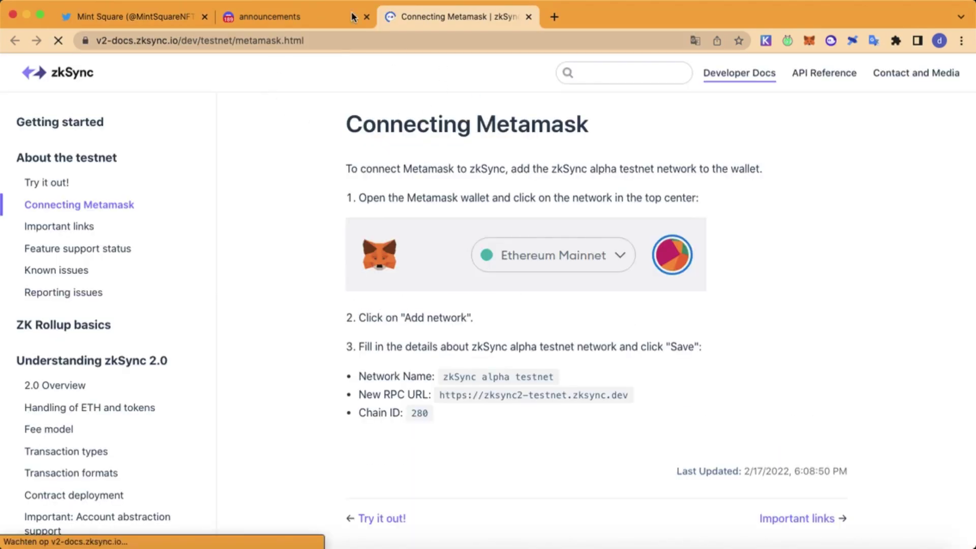
{"action": "scroll", "coordinate": [432, 214], "scroll_direction": "down", "scroll_amount": 1}
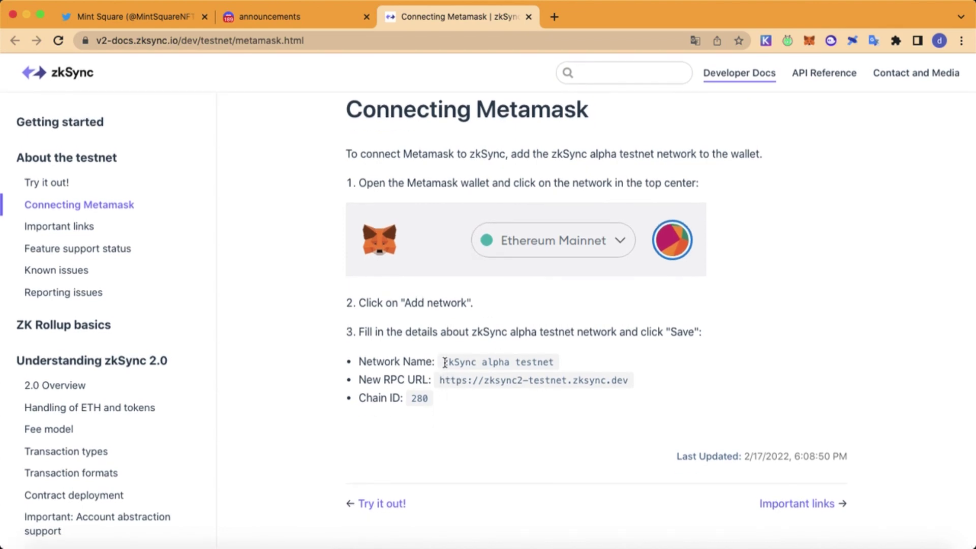
{"action": "left_click_drag", "start_coordinate": [444, 362], "coordinate": [510, 364]}
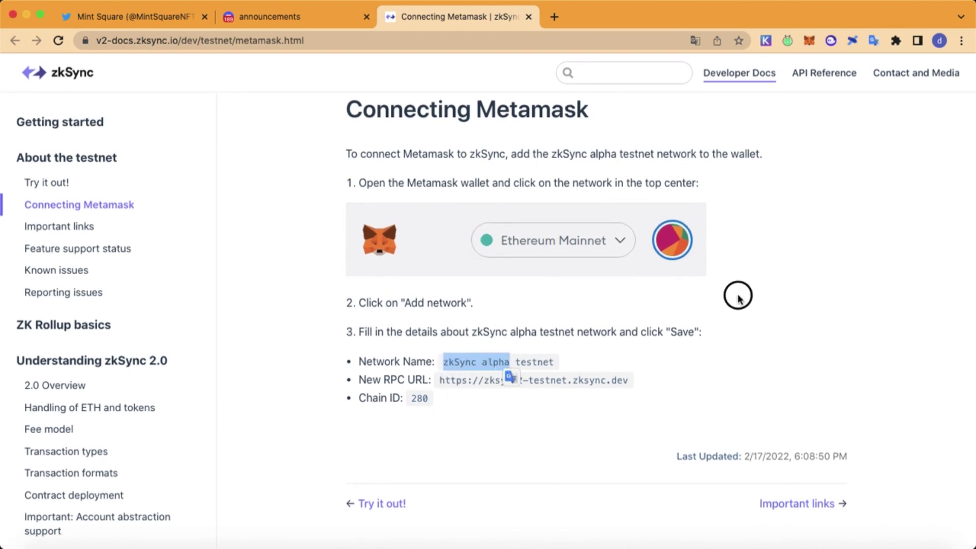
{"action": "left_click", "coordinate": [739, 296]}
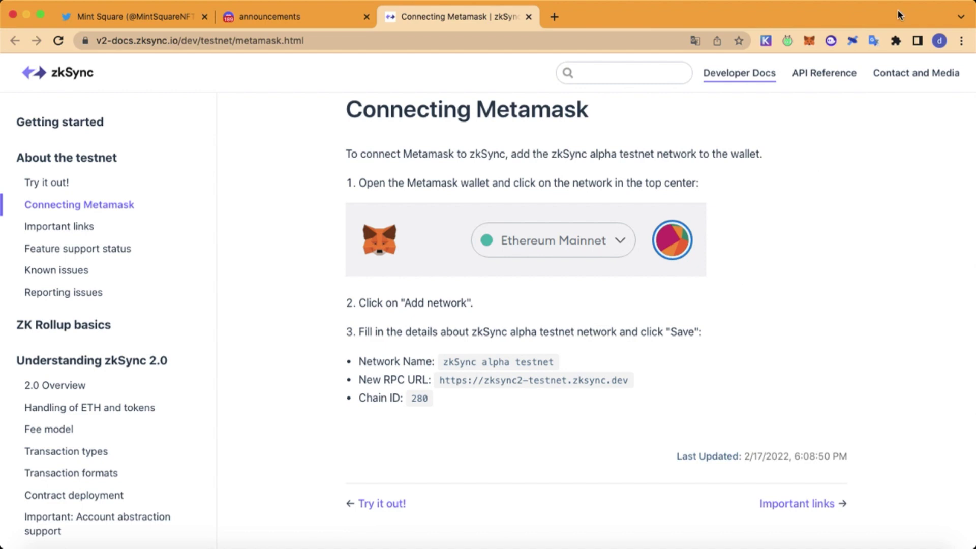
Step: In the MetaMask wallet, bring up the network list and start adding a new network
{"action": "left_click", "coordinate": [809, 41]}
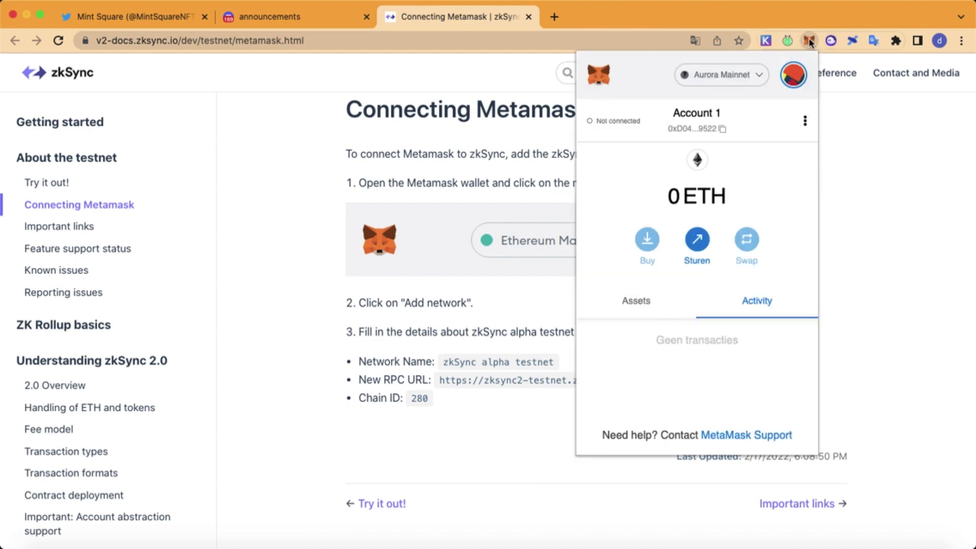
{"action": "left_click", "coordinate": [793, 75]}
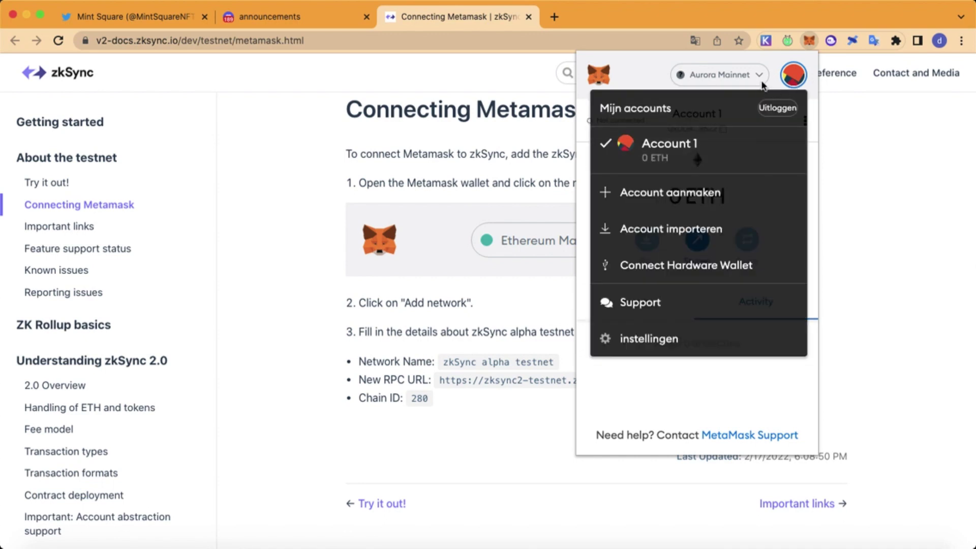
{"action": "left_click", "coordinate": [757, 87]}
{"action": "left_click", "coordinate": [805, 121]}
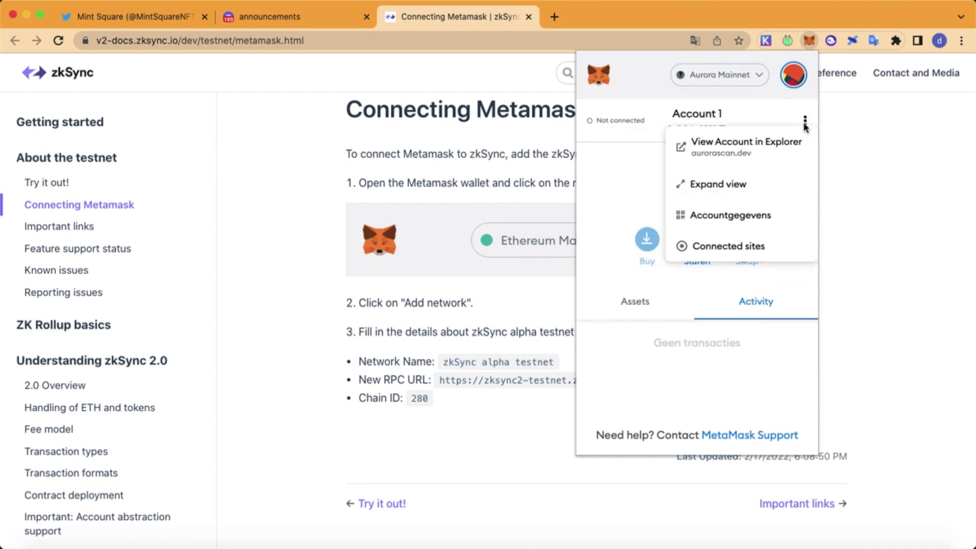
{"action": "left_click", "coordinate": [804, 122]}
{"action": "left_click", "coordinate": [720, 74]}
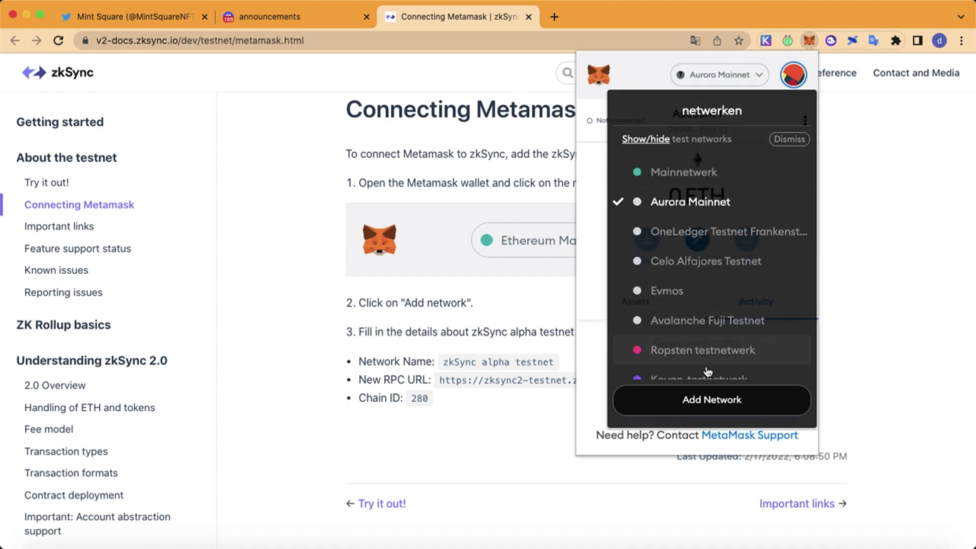
{"action": "left_click", "coordinate": [694, 399]}
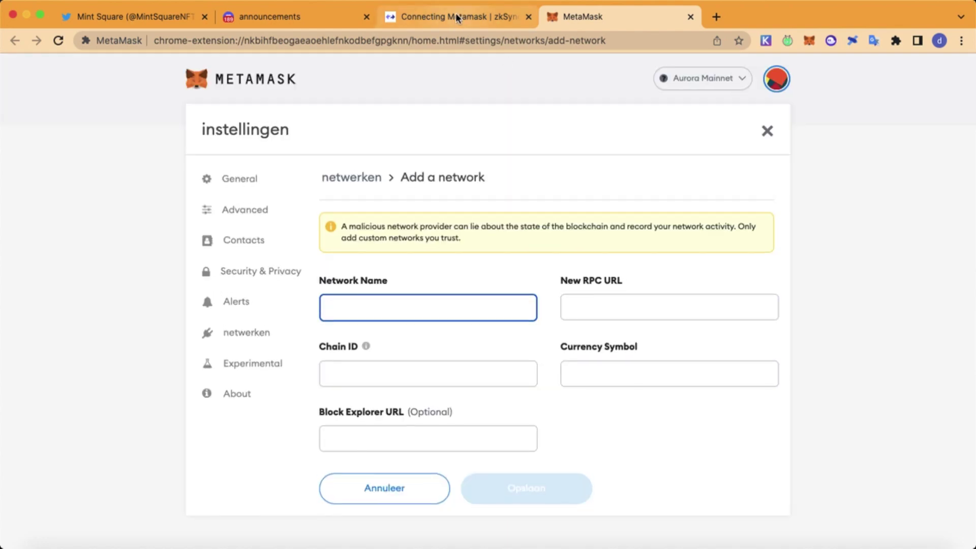
{"action": "left_click", "coordinate": [455, 17]}
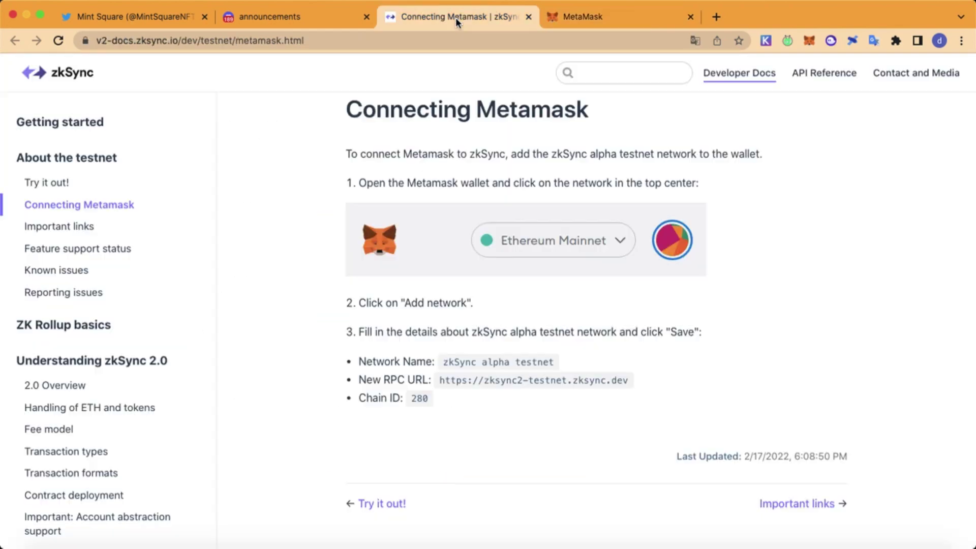
{"action": "left_click_drag", "start_coordinate": [444, 362], "coordinate": [553, 360]}
{"action": "key", "text": "super+c"}
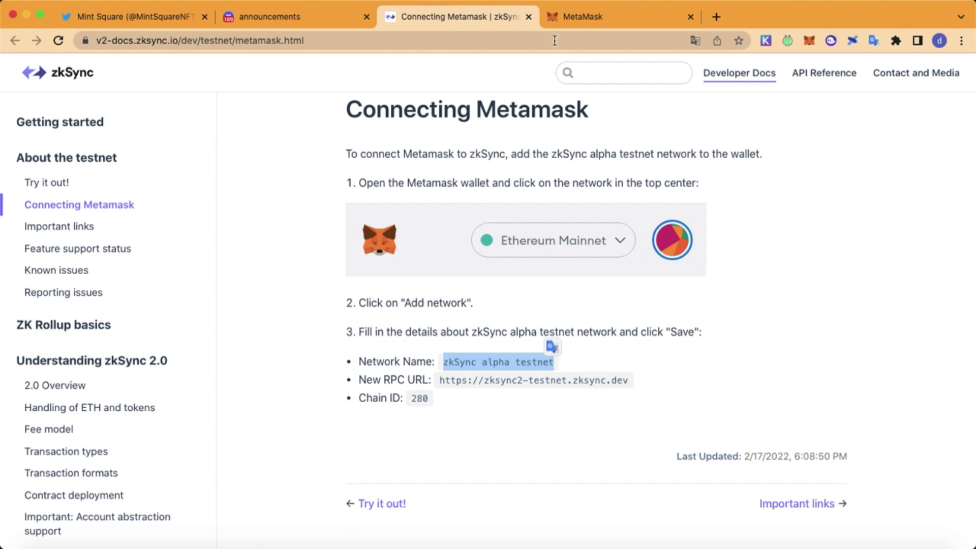
{"action": "left_click", "coordinate": [563, 17]}
{"action": "key", "text": "super+v"}
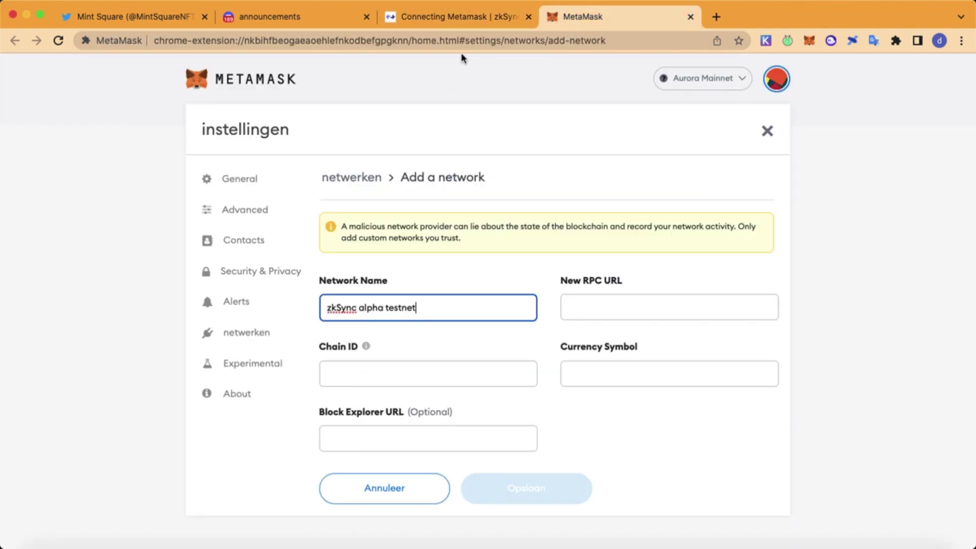
{"action": "left_click", "coordinate": [458, 16]}
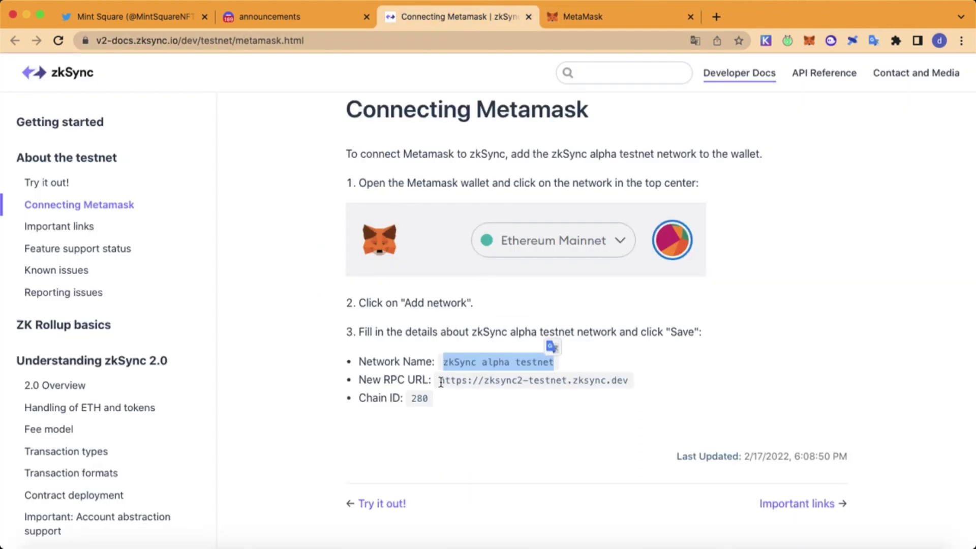
{"action": "left_click_drag", "start_coordinate": [440, 382], "coordinate": [633, 379]}
{"action": "key", "text": "super+c"}
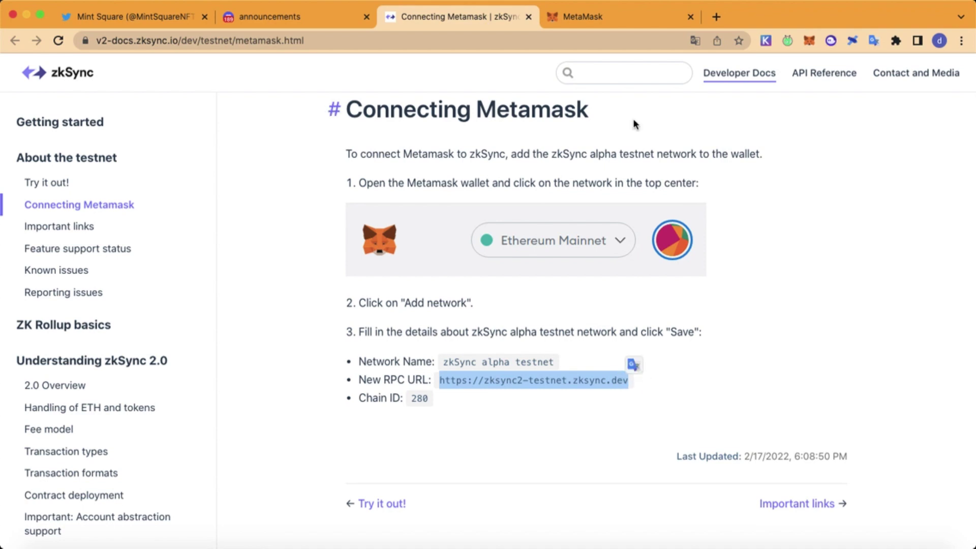
{"action": "left_click", "coordinate": [630, 21]}
{"action": "left_click", "coordinate": [630, 298]}
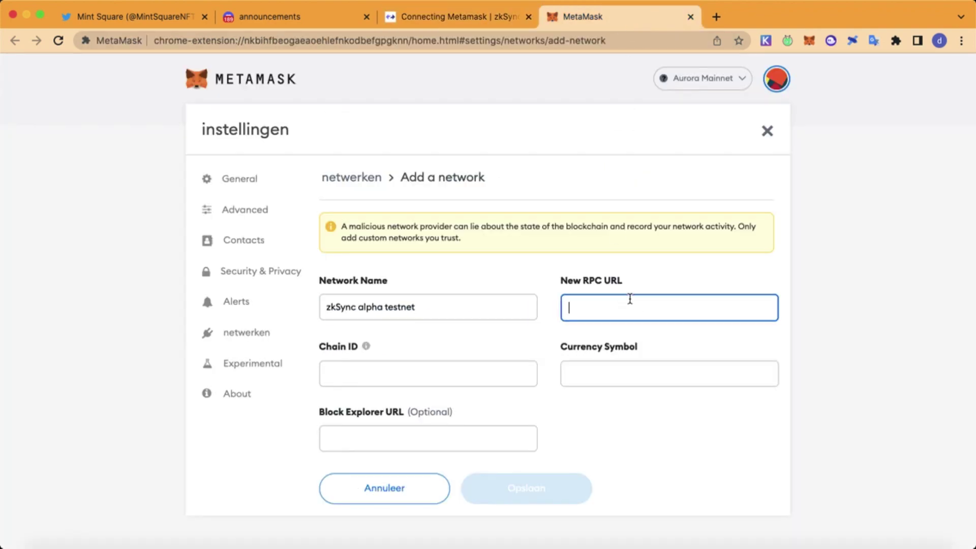
{"action": "key", "text": "super+v"}
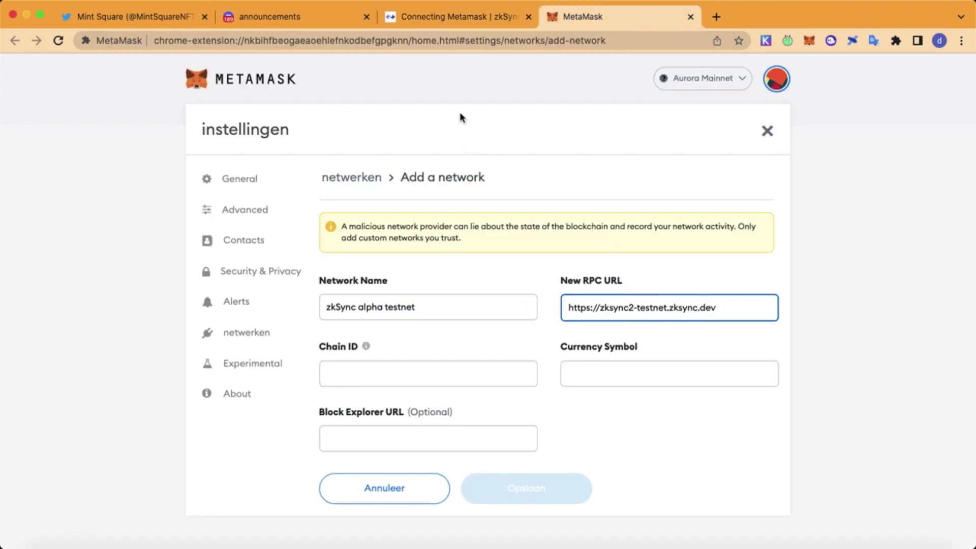
Step: Enter chain ID 280 from the guide and currency symbol ETH
{"action": "left_click", "coordinate": [444, 17]}
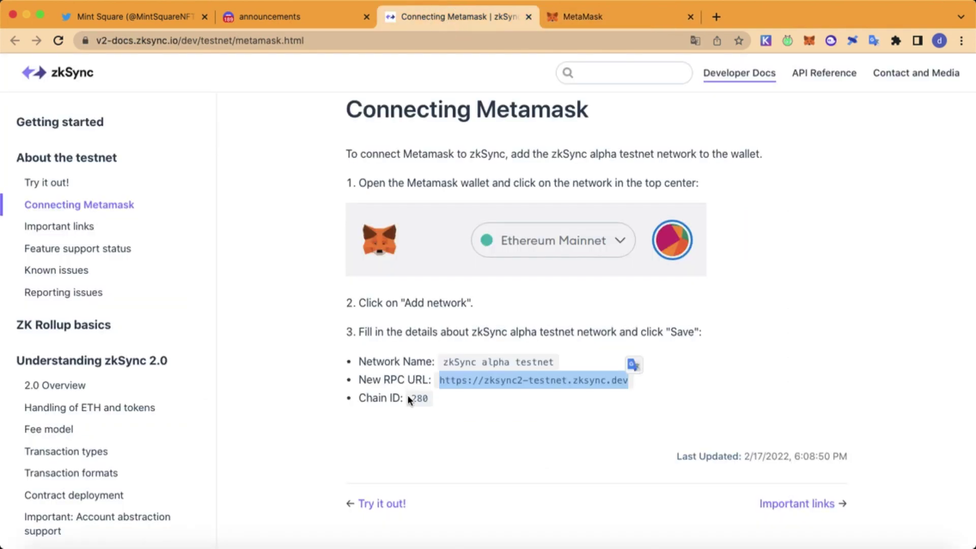
{"action": "left_click_drag", "start_coordinate": [408, 398], "coordinate": [431, 400]}
{"action": "key", "text": "super+c"}
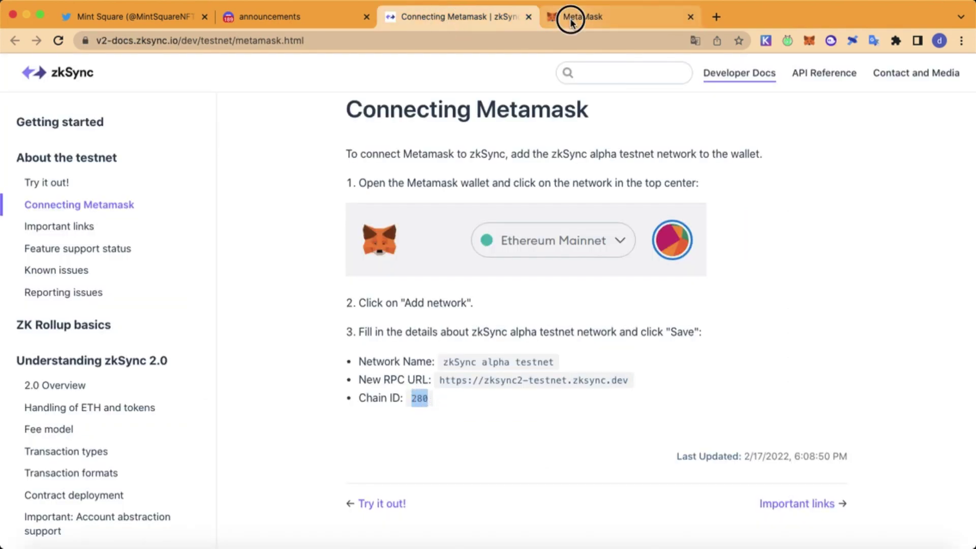
{"action": "left_click", "coordinate": [567, 17]}
{"action": "left_click", "coordinate": [403, 364]}
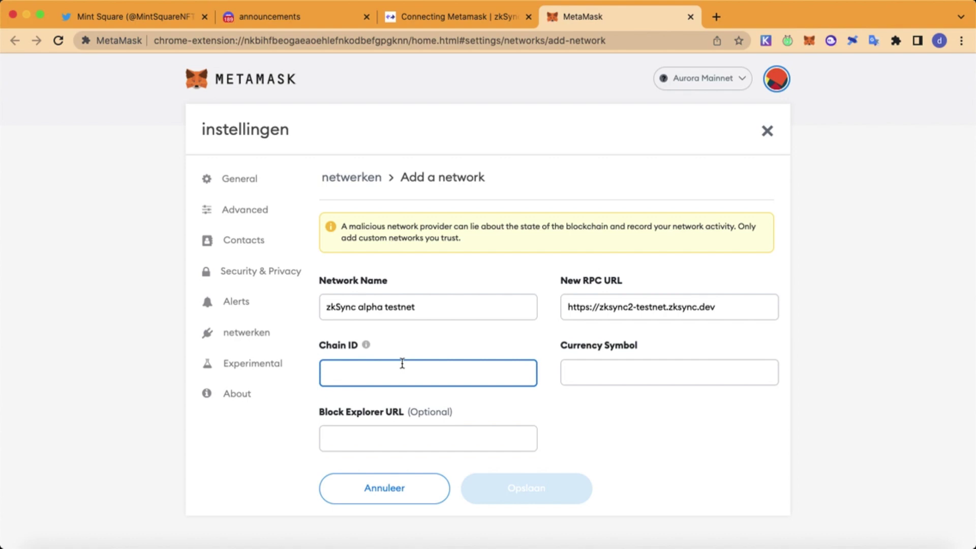
{"action": "key", "text": "super+v"}
{"action": "scroll", "coordinate": [462, 442], "scroll_direction": "down", "scroll_amount": 1}
{"action": "left_click", "coordinate": [590, 377]}
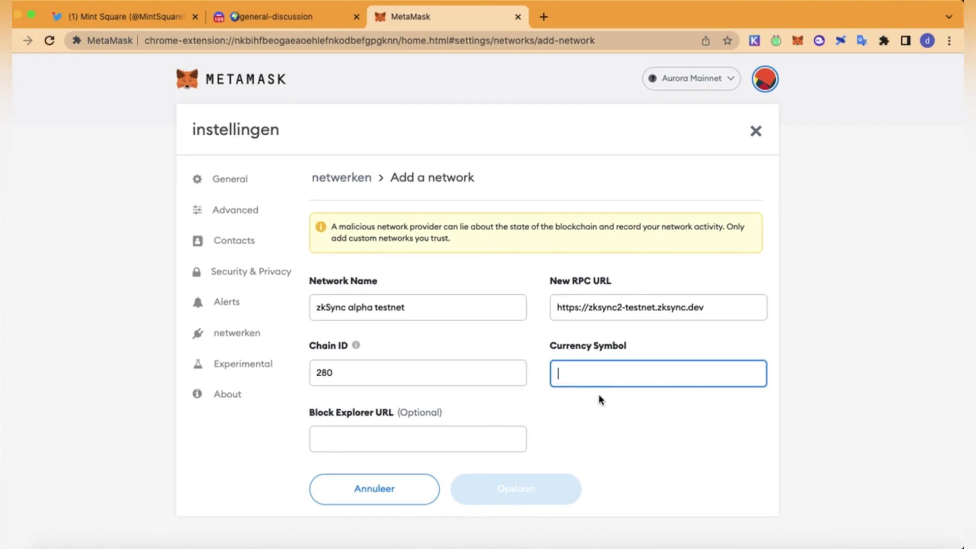
{"action": "type", "text": "ETH"}
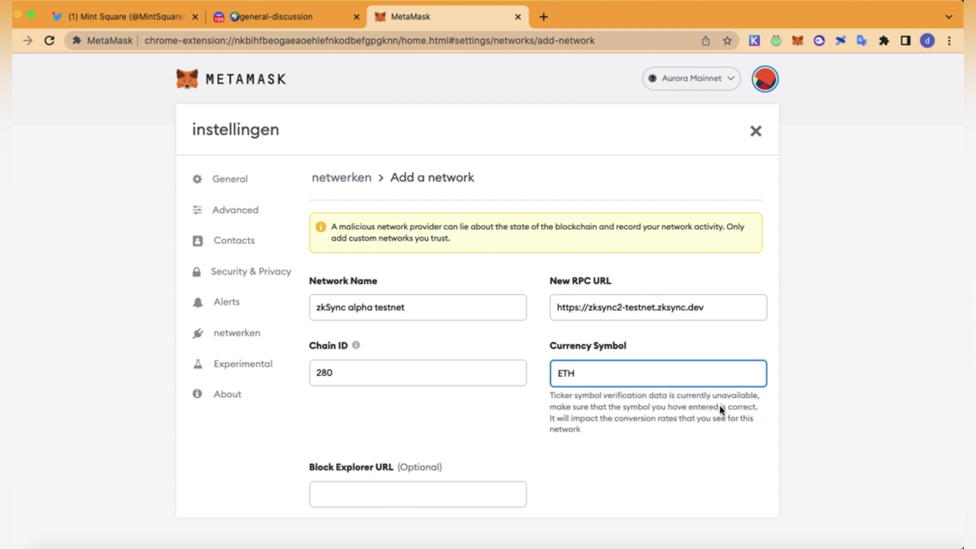
{"action": "left_click", "coordinate": [822, 337]}
Step: Confirm the ETH symbol and save the new zkSync alpha testnet network
{"action": "scroll", "coordinate": [821, 336], "scroll_direction": "down", "scroll_amount": 1}
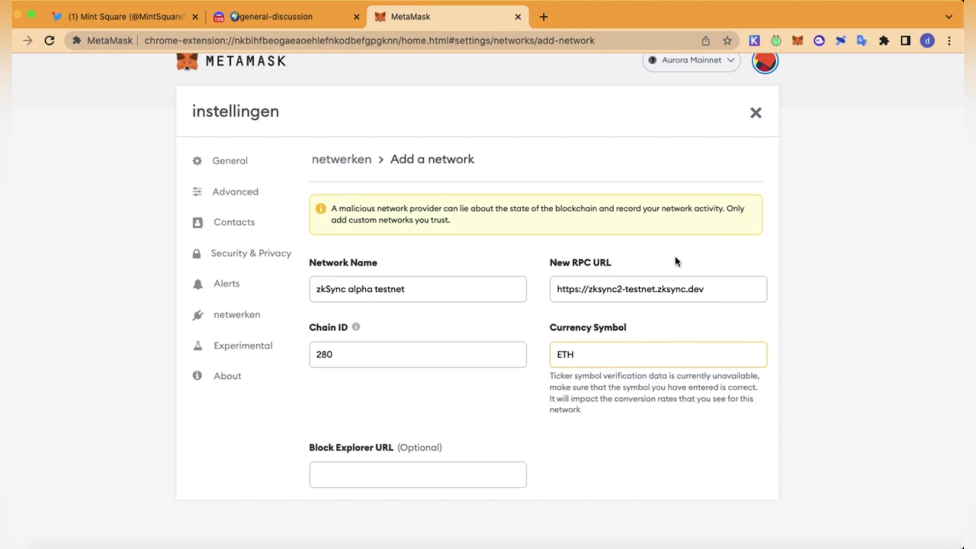
{"action": "scroll", "coordinate": [677, 262], "scroll_direction": "up", "scroll_amount": 1}
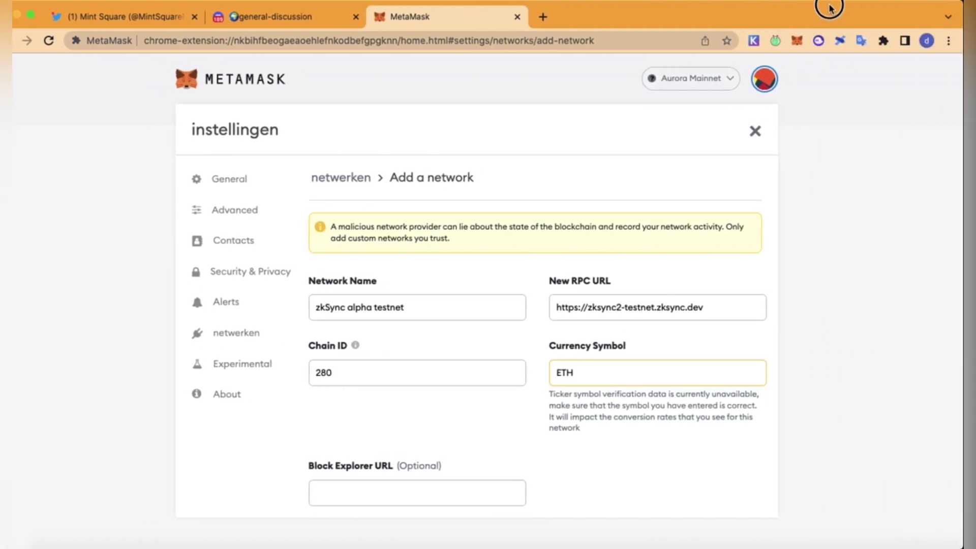
{"action": "left_click_drag", "start_coordinate": [829, 8], "coordinate": [870, 14]}
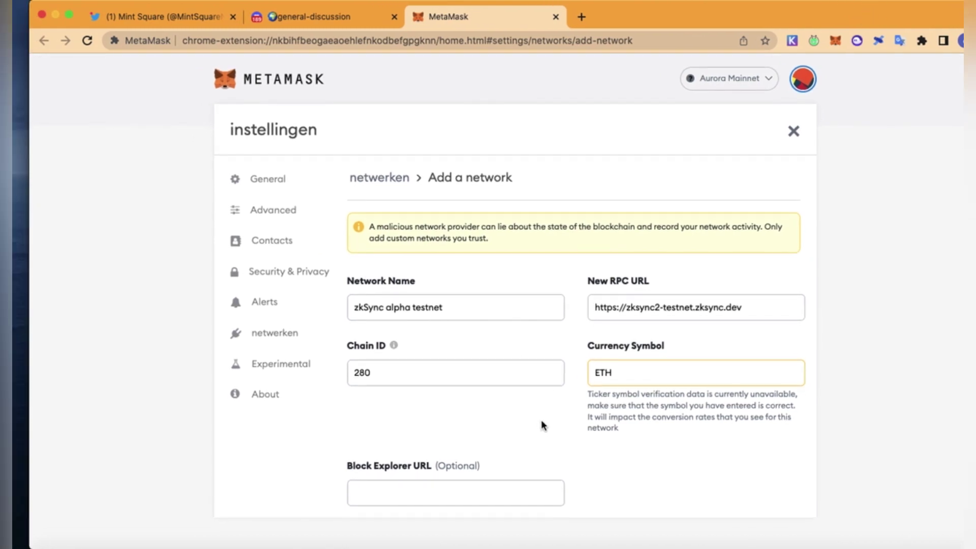
{"action": "left_click", "coordinate": [597, 373]}
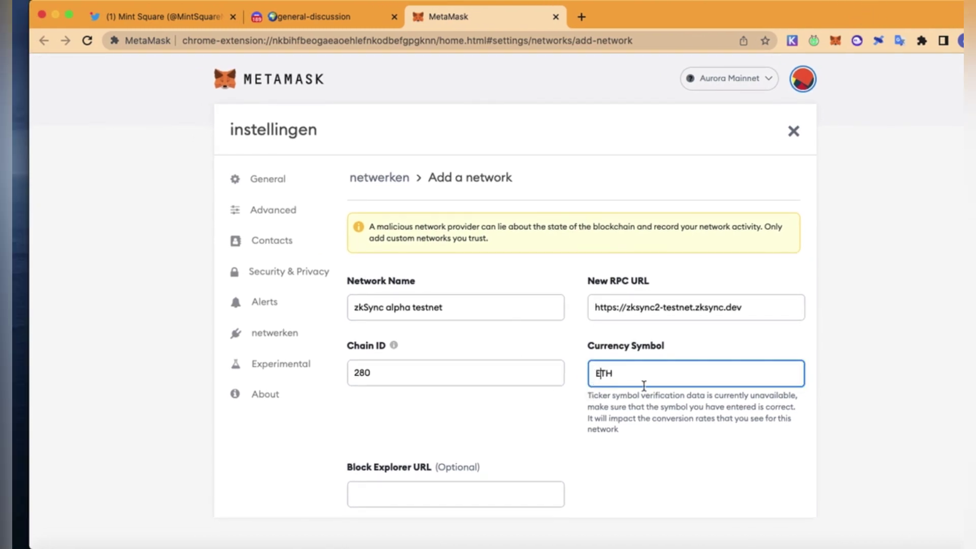
{"action": "left_click", "coordinate": [511, 437]}
{"action": "scroll", "coordinate": [512, 437], "scroll_direction": "down", "scroll_amount": 1}
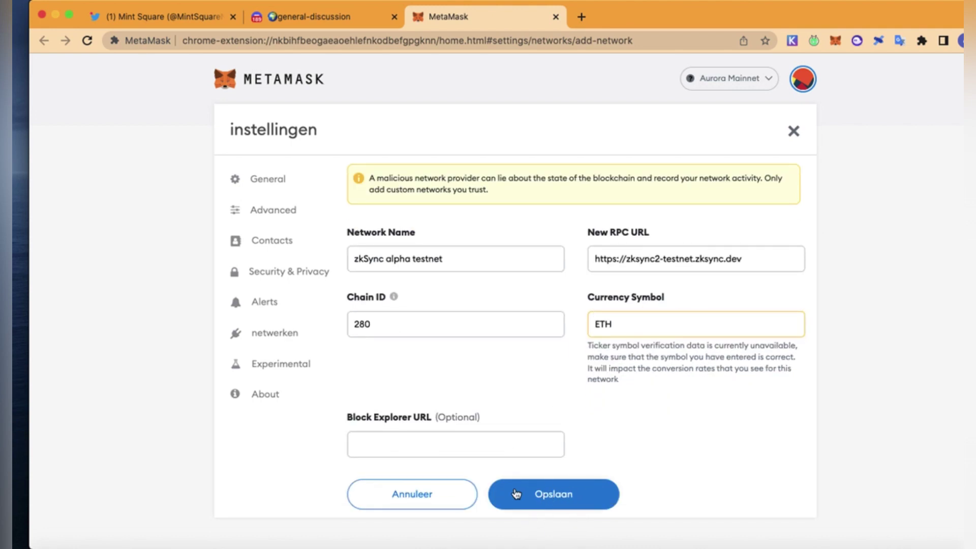
{"action": "left_click", "coordinate": [564, 497]}
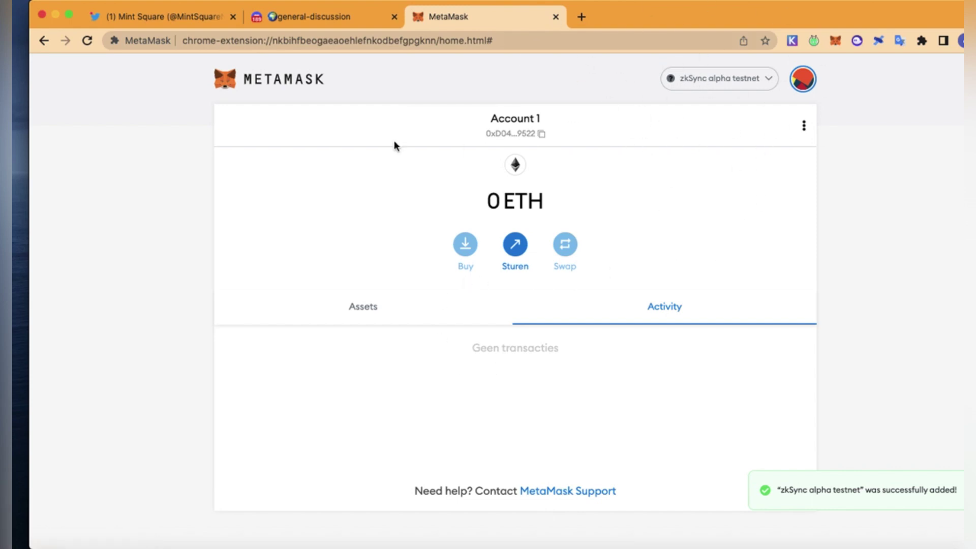
Step: Confirm zkSync alpha testnet is active, then reopen the notes with the setup and faucet links
{"action": "left_click", "coordinate": [811, 543]}
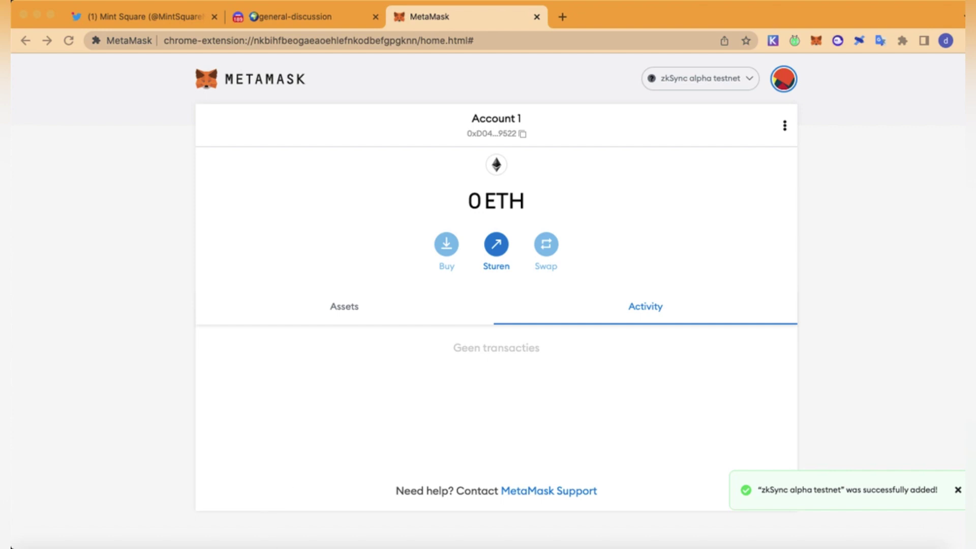
{"action": "left_click", "coordinate": [301, 543]}
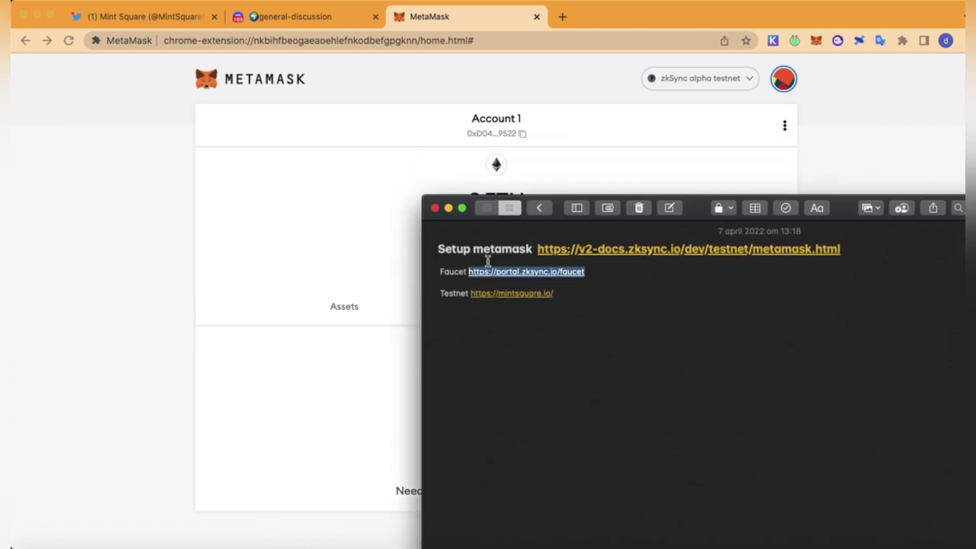
Step: Connect MetaMask Account 1 to the zkSync Portal faucet, switch network, and request test funds
{"action": "left_click", "coordinate": [600, 277]}
{"action": "left_click", "coordinate": [535, 274]}
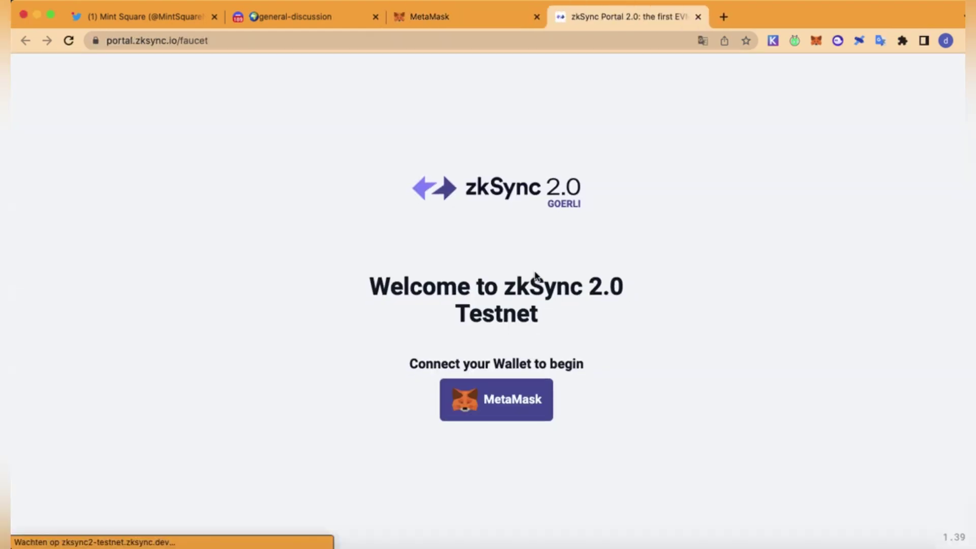
{"action": "left_click", "coordinate": [477, 387]}
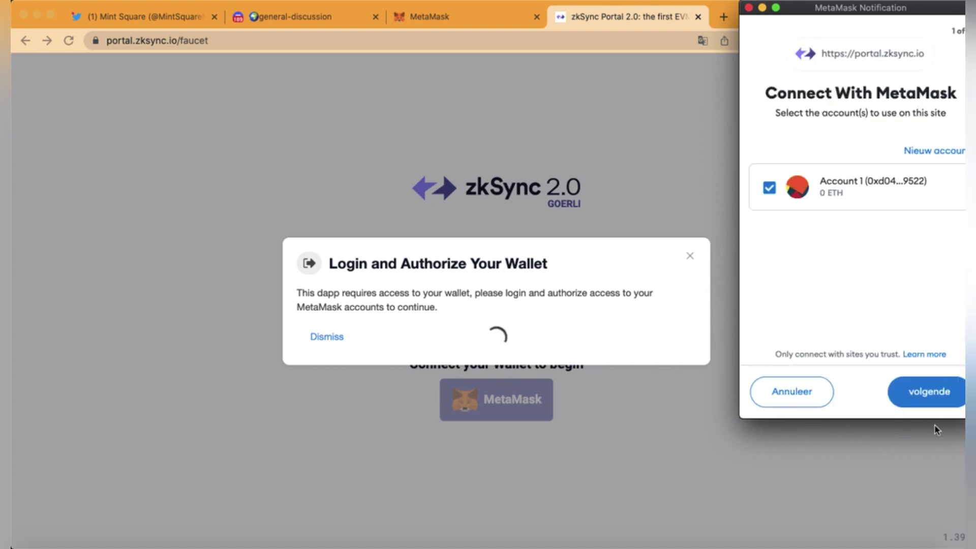
{"action": "left_click", "coordinate": [923, 396]}
{"action": "left_click", "coordinate": [923, 397]}
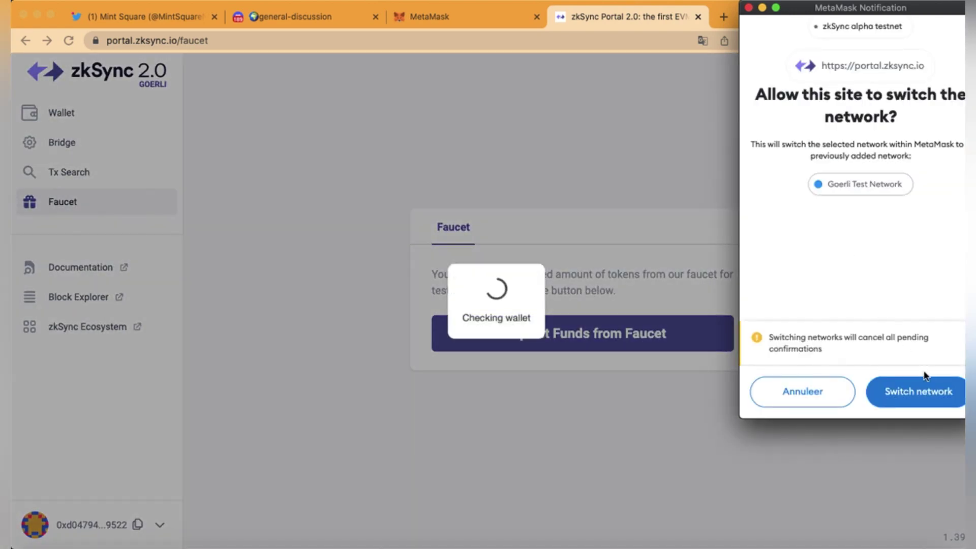
{"action": "left_click", "coordinate": [895, 392]}
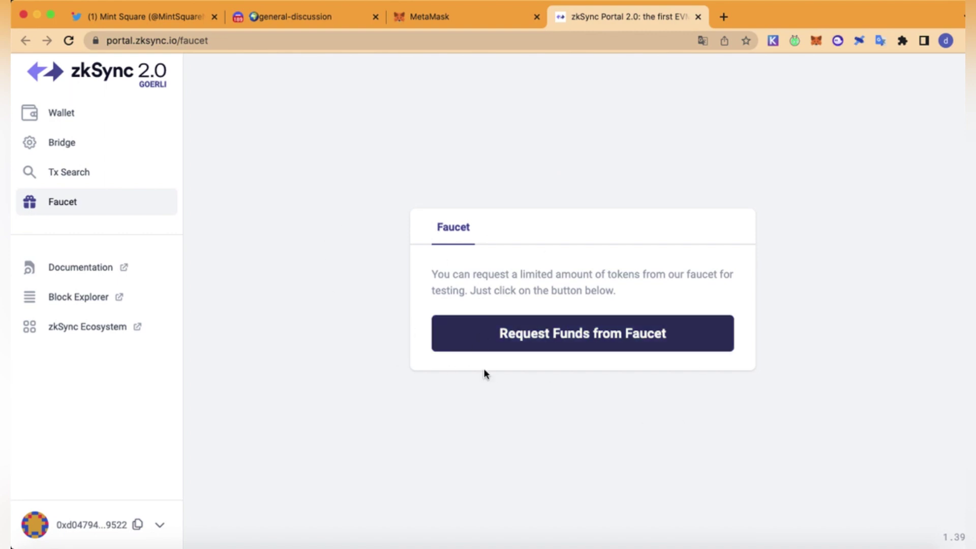
{"action": "left_click", "coordinate": [537, 338]}
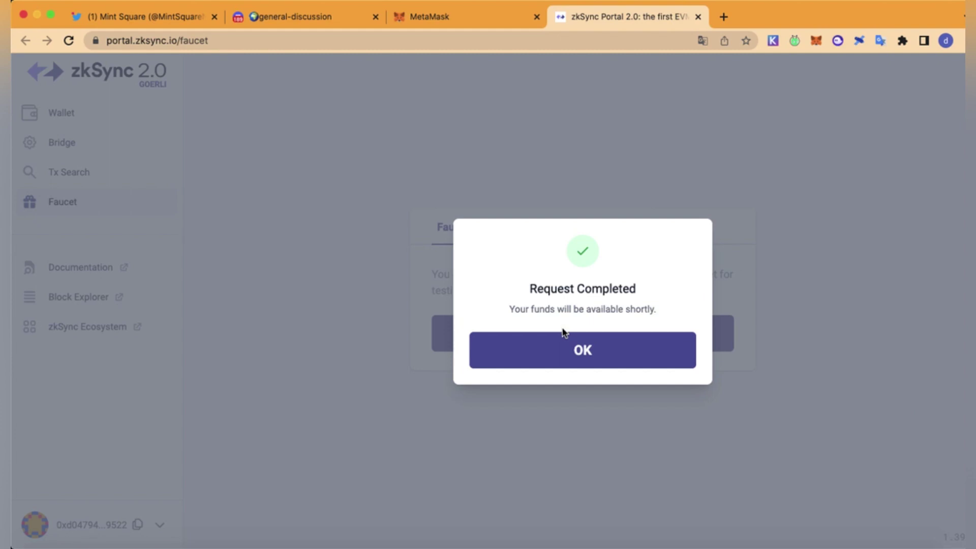
{"action": "left_click", "coordinate": [575, 343]}
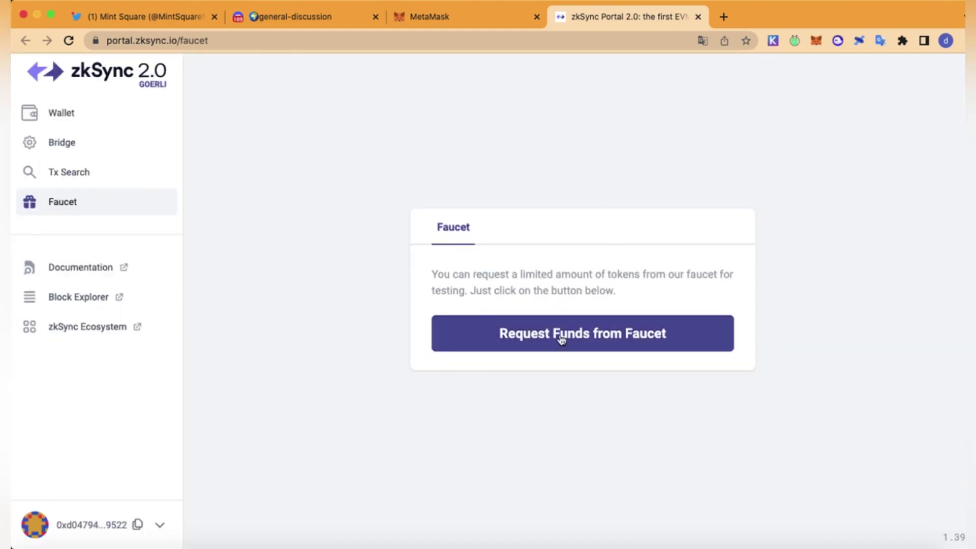
Step: Switch MetaMask to zkSync alpha testnet to check the balance
{"action": "left_click", "coordinate": [815, 41]}
{"action": "left_click", "coordinate": [763, 76]}
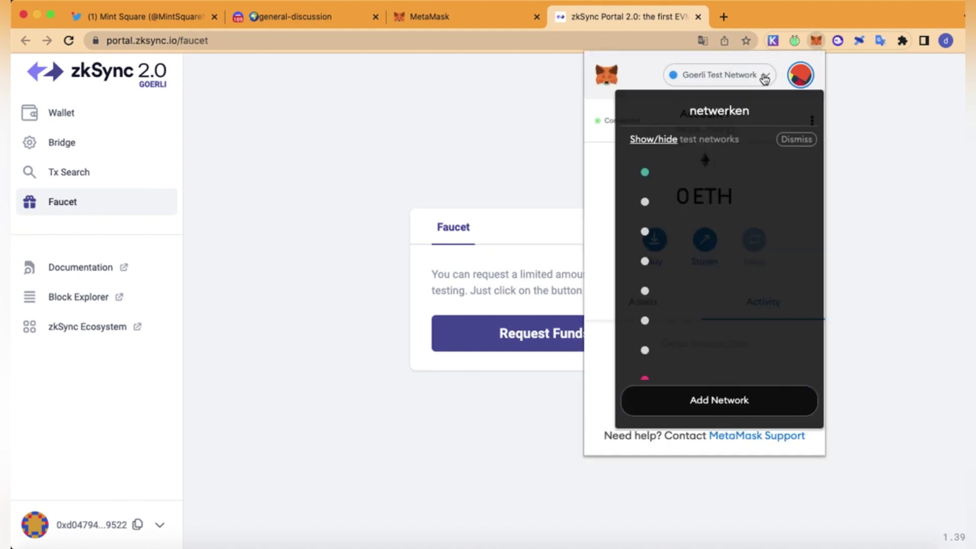
{"action": "left_click", "coordinate": [737, 208]}
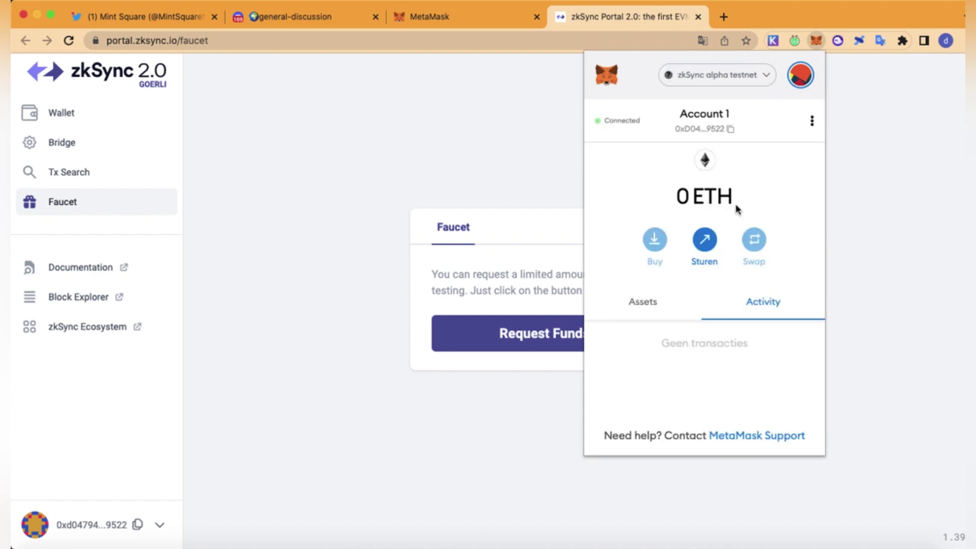
Step: Switch the wallet back to Goerli Test Network and verify the selected network
{"action": "left_click", "coordinate": [735, 81]}
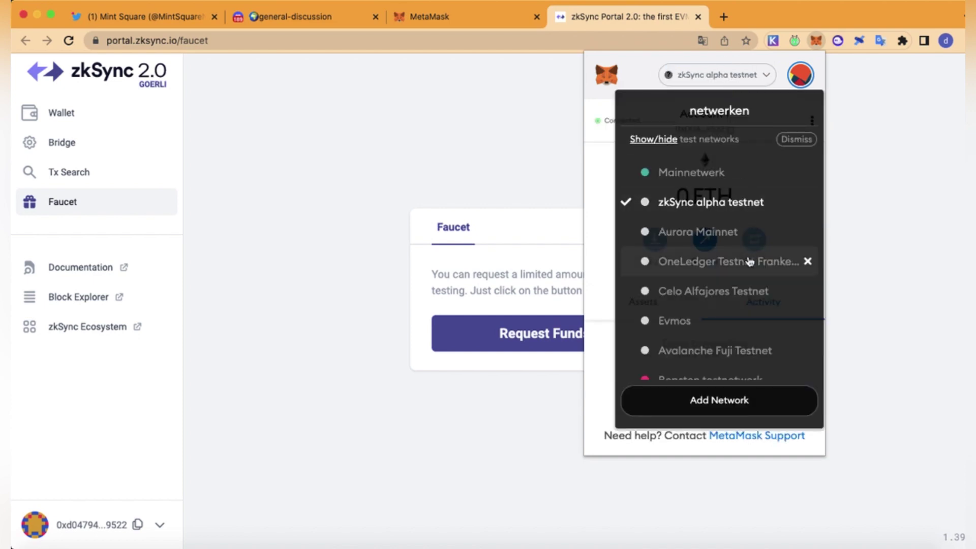
{"action": "scroll", "coordinate": [748, 249], "scroll_direction": "down", "scroll_amount": 2}
{"action": "scroll", "coordinate": [748, 261], "scroll_direction": "down", "scroll_amount": 3}
{"action": "left_click", "coordinate": [723, 337]}
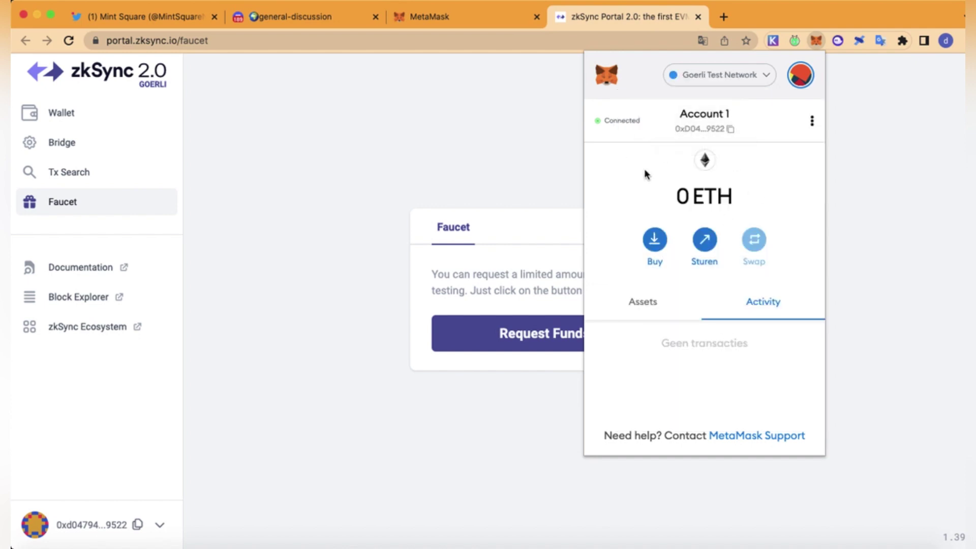
{"action": "left_click", "coordinate": [417, 129]}
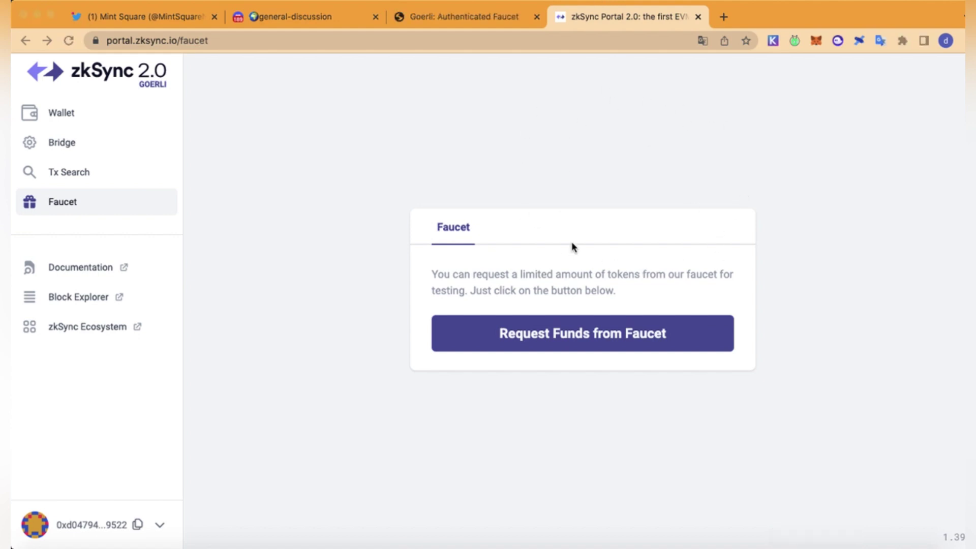
{"action": "left_click", "coordinate": [816, 42]}
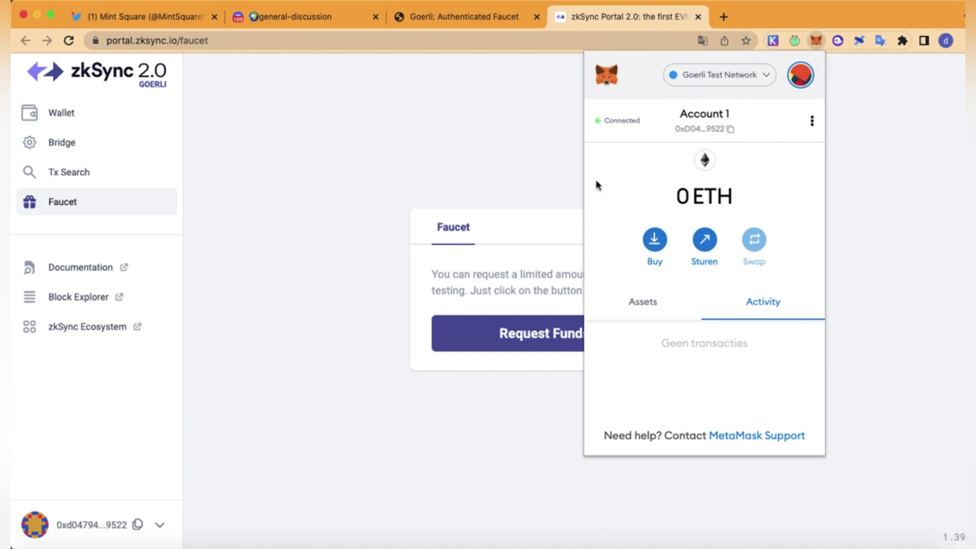
{"action": "left_click", "coordinate": [493, 122]}
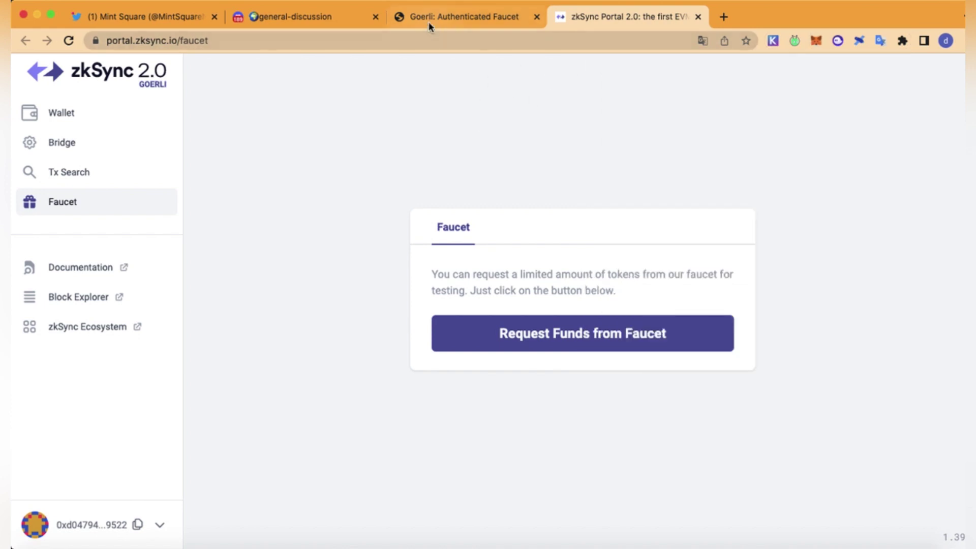
Step: Copy Account 1's address from MetaMask and paste it into the Goerli faucet's URL field
{"action": "left_click", "coordinate": [469, 21]}
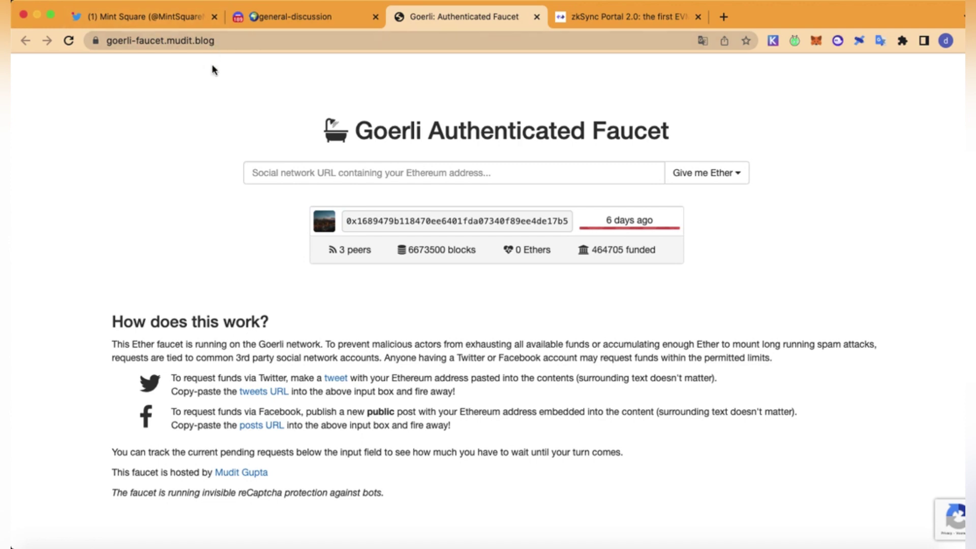
{"action": "left_click", "coordinate": [817, 41]}
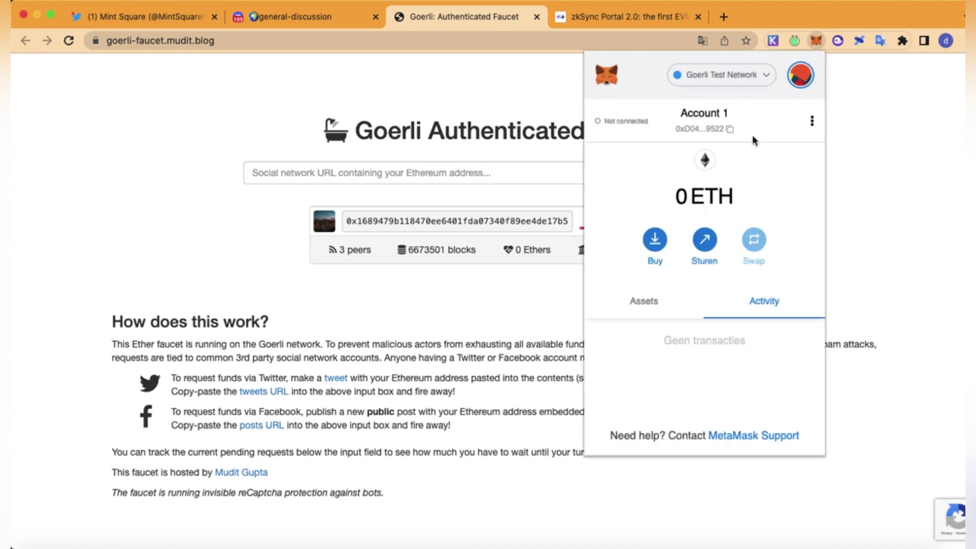
{"action": "left_click", "coordinate": [718, 124]}
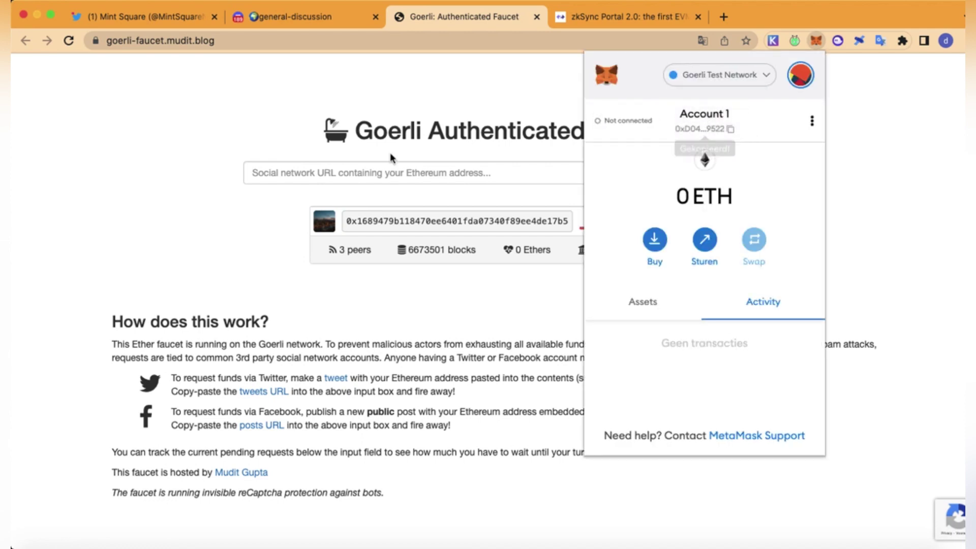
{"action": "left_click", "coordinate": [356, 164]}
{"action": "left_click", "coordinate": [297, 175]}
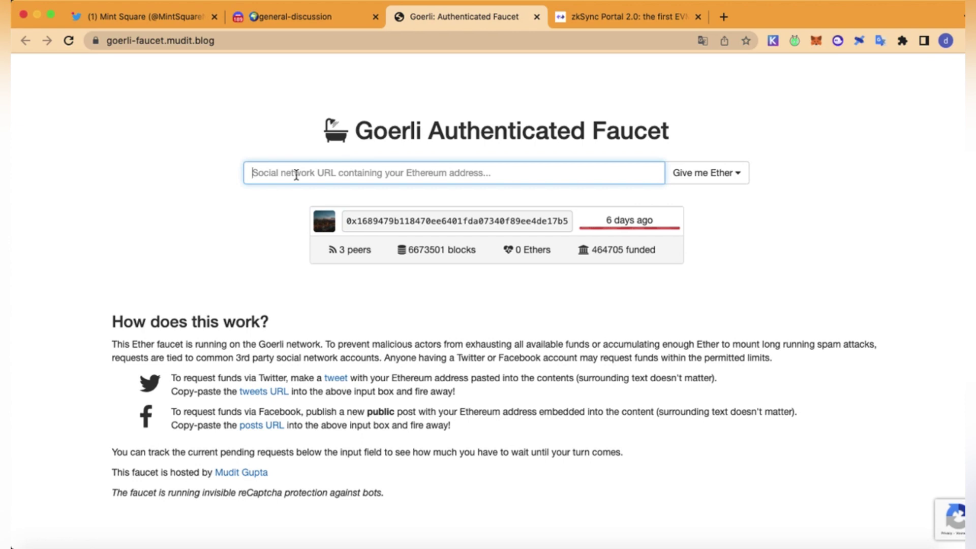
{"action": "left_click", "coordinate": [277, 265]}
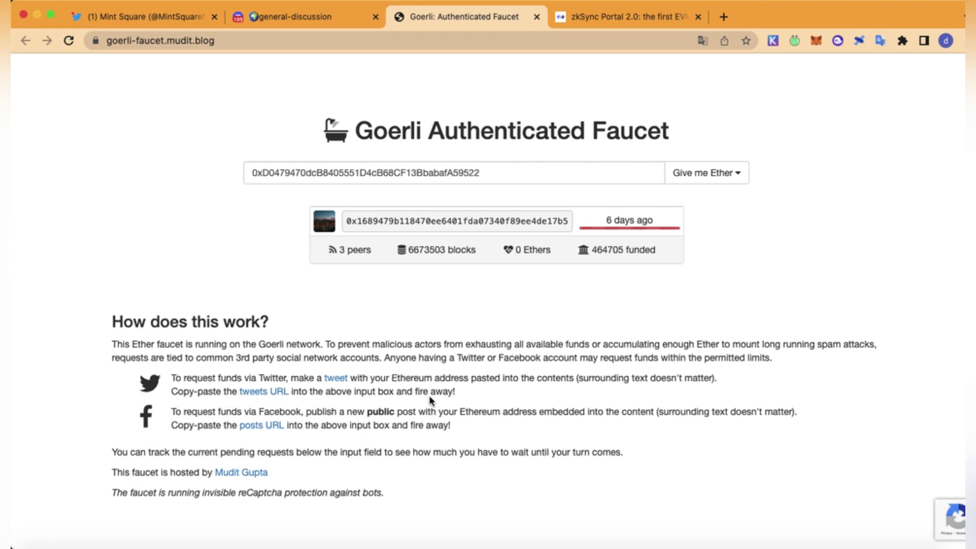
{"action": "left_click", "coordinate": [705, 173]}
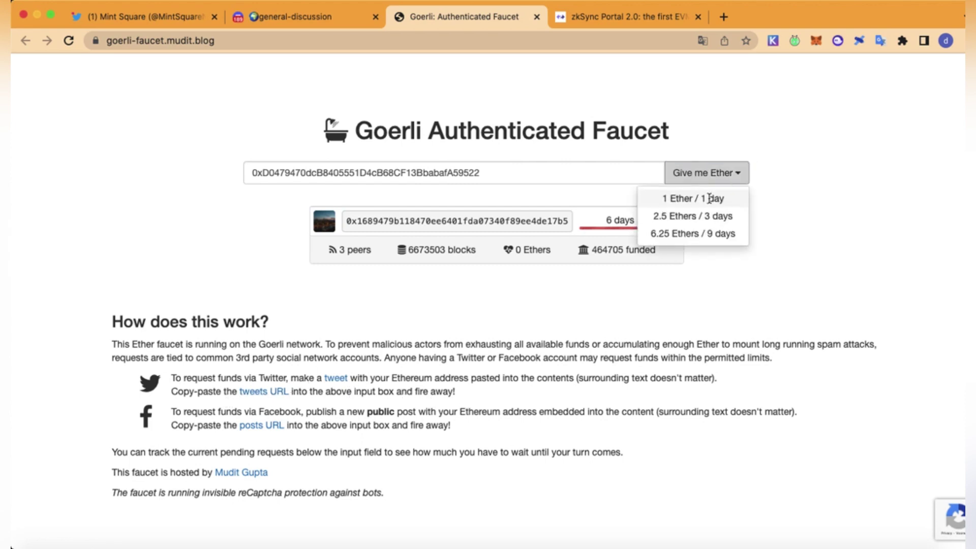
{"action": "left_click", "coordinate": [681, 199]}
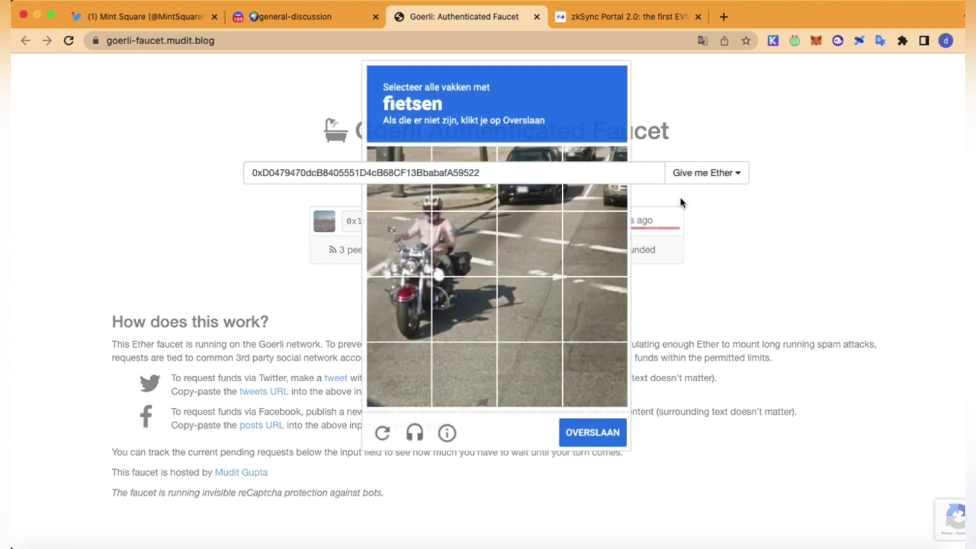
{"action": "left_click", "coordinate": [396, 253]}
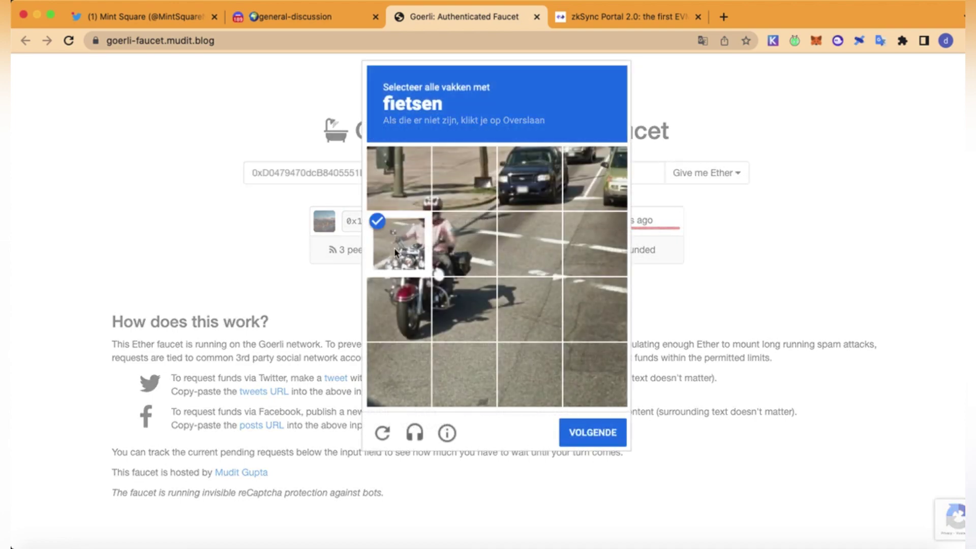
{"action": "left_click", "coordinate": [396, 252]}
{"action": "left_click", "coordinate": [581, 432]}
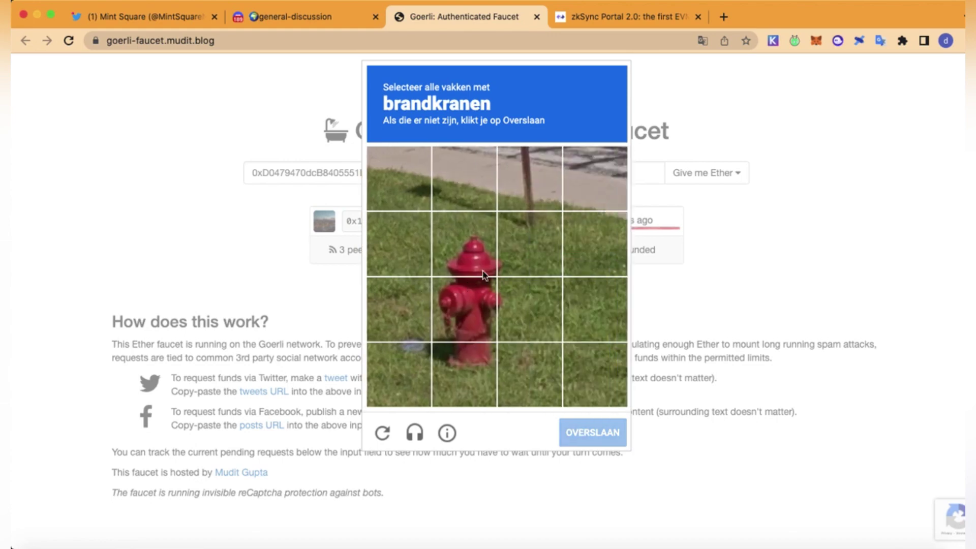
{"action": "left_click", "coordinate": [483, 269]}
{"action": "left_click", "coordinate": [461, 335]}
{"action": "left_click", "coordinate": [463, 359]}
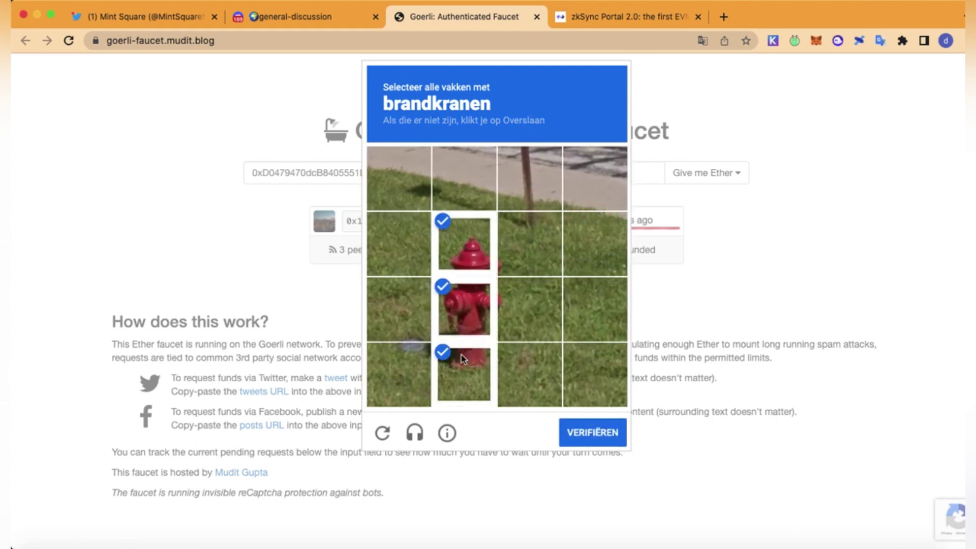
{"action": "left_click", "coordinate": [521, 328]}
{"action": "left_click", "coordinate": [585, 438]}
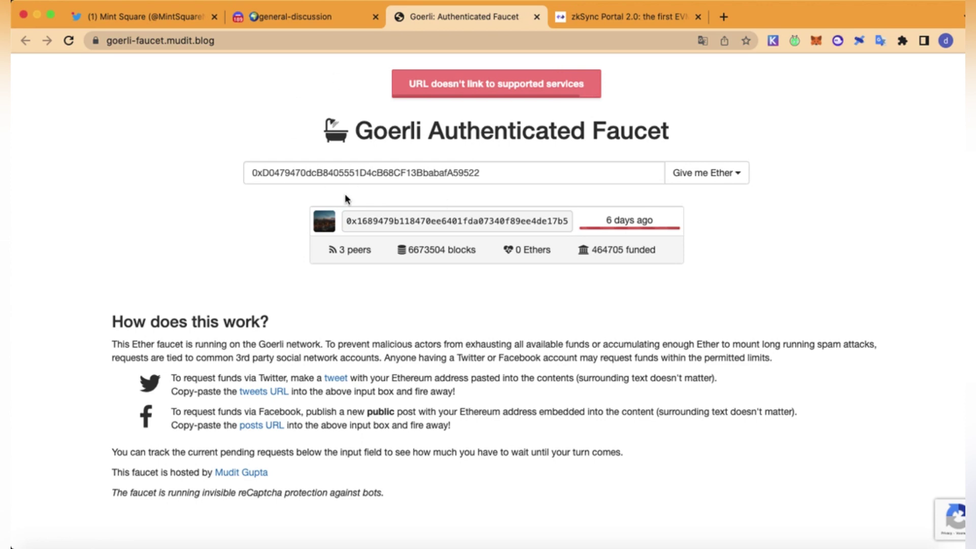
{"action": "left_click", "coordinate": [248, 172]}
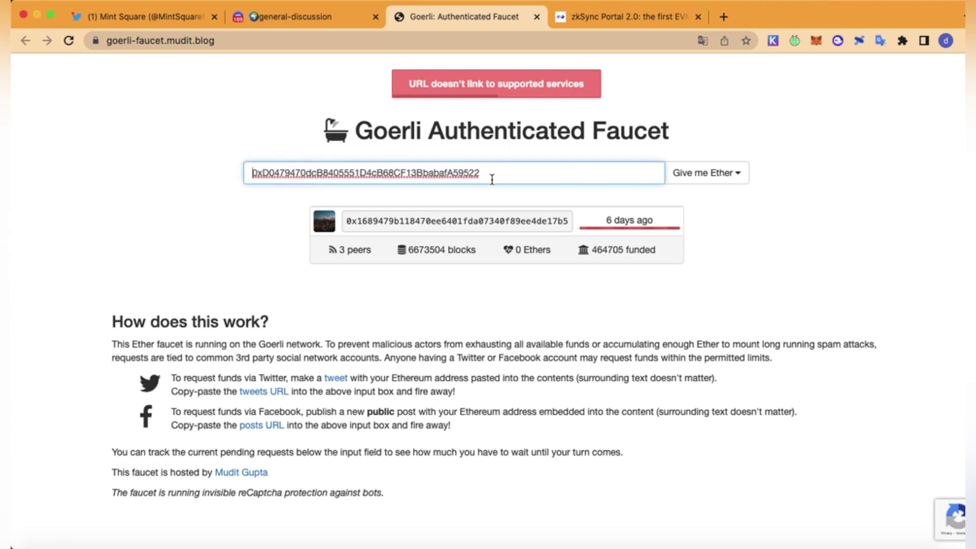
{"action": "left_click_drag", "start_coordinate": [492, 175], "coordinate": [244, 168]}
{"action": "key", "text": "super+c"}
{"action": "key", "text": "BackSpace"}
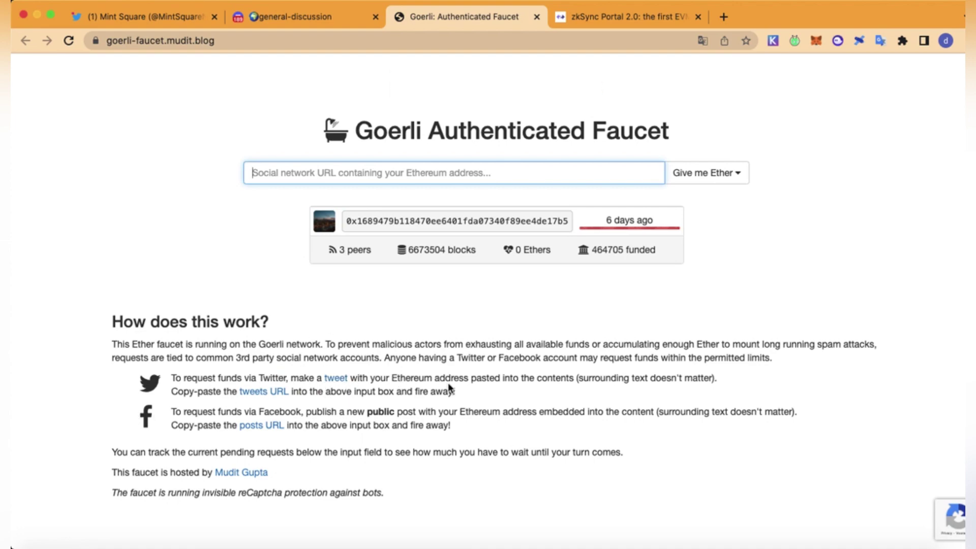
Step: Post a tweet containing only the pasted wallet address
{"action": "left_click", "coordinate": [140, 17]}
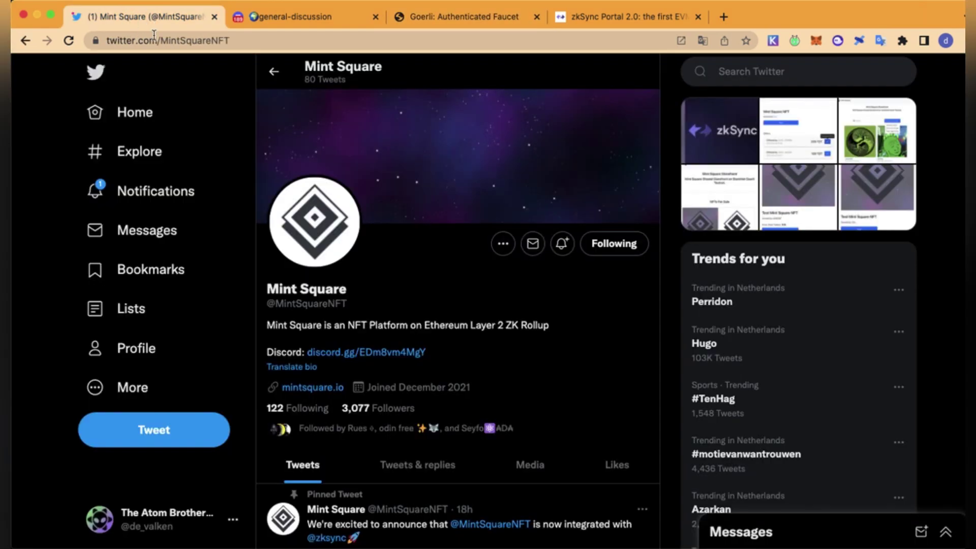
{"action": "left_click", "coordinate": [159, 429]}
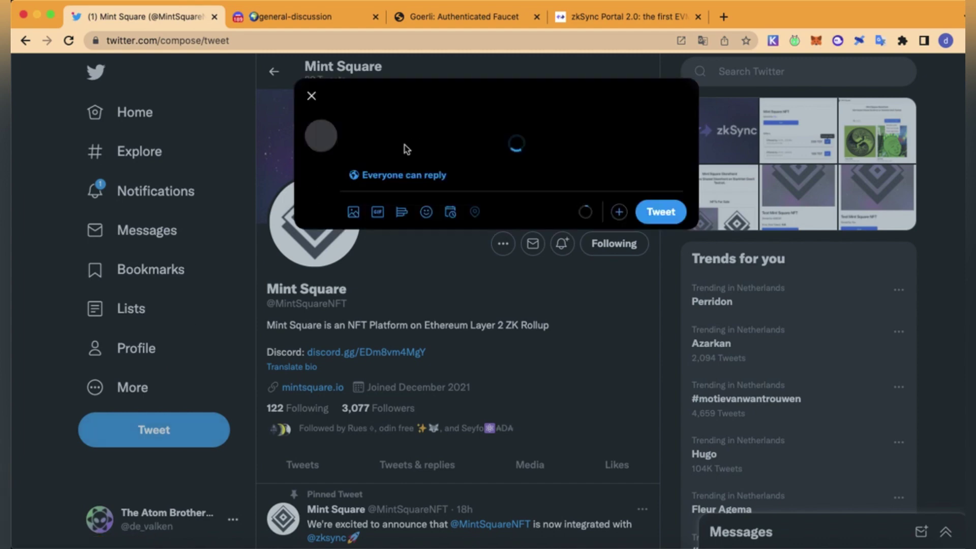
{"action": "key", "text": "super+a"}
{"action": "key", "text": "BackSpace"}
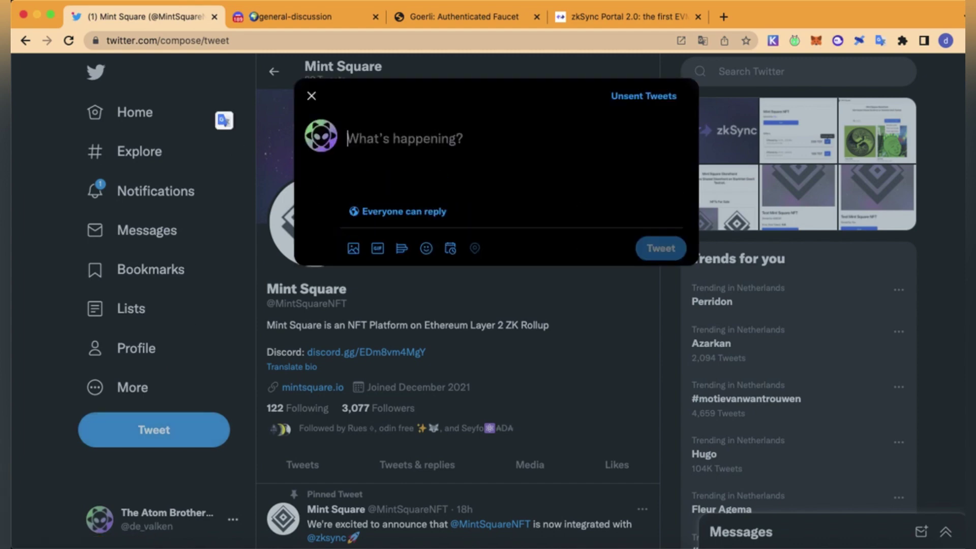
{"action": "key", "text": "super+v"}
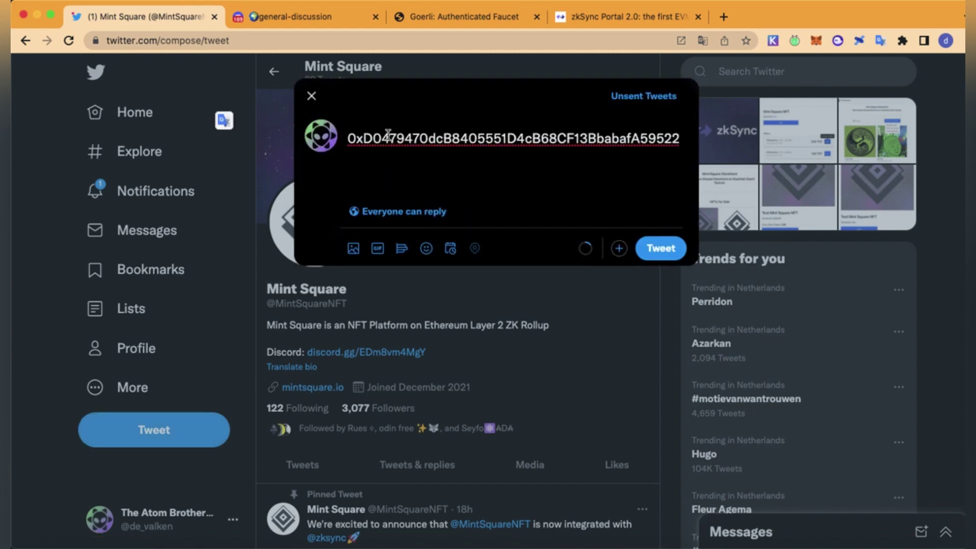
{"action": "left_click", "coordinate": [664, 246]}
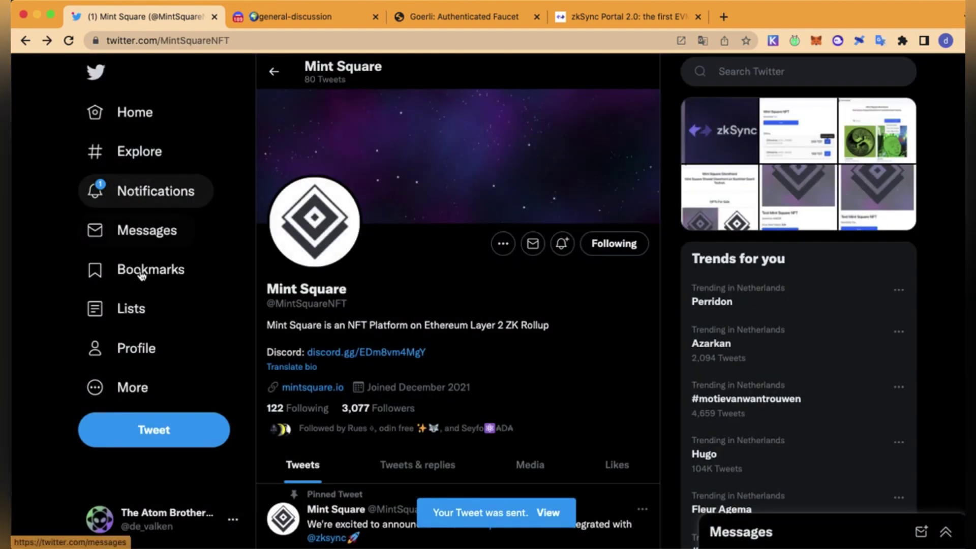
Step: Copy the link to the new tweet from the profile and return to the Goerli faucet
{"action": "left_click", "coordinate": [124, 350]}
{"action": "scroll", "coordinate": [493, 366], "scroll_direction": "down", "scroll_amount": 4}
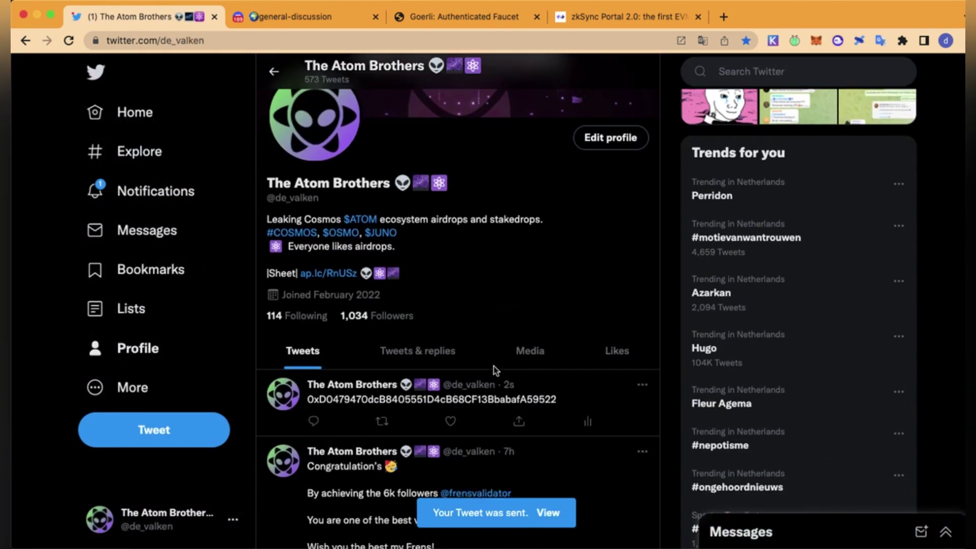
{"action": "left_click", "coordinate": [520, 358]}
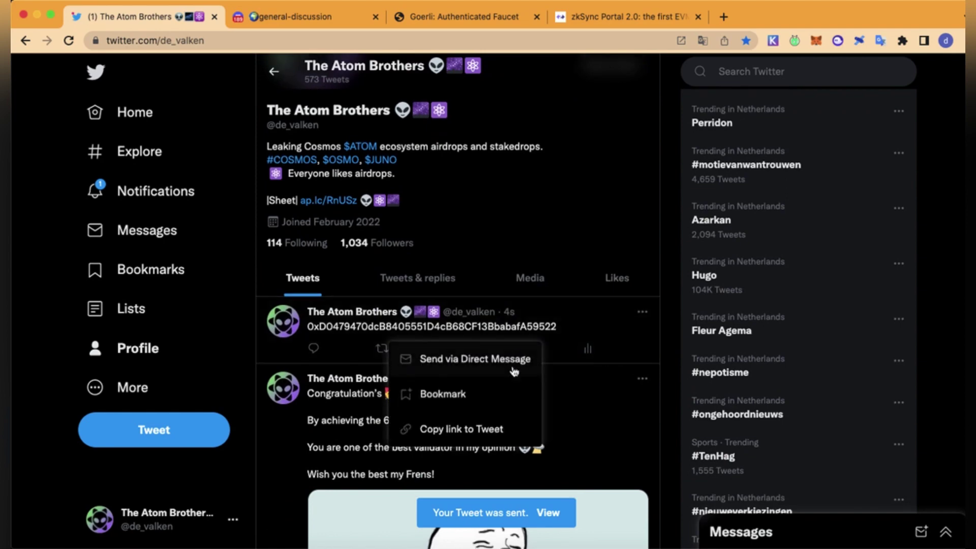
{"action": "left_click", "coordinate": [474, 431]}
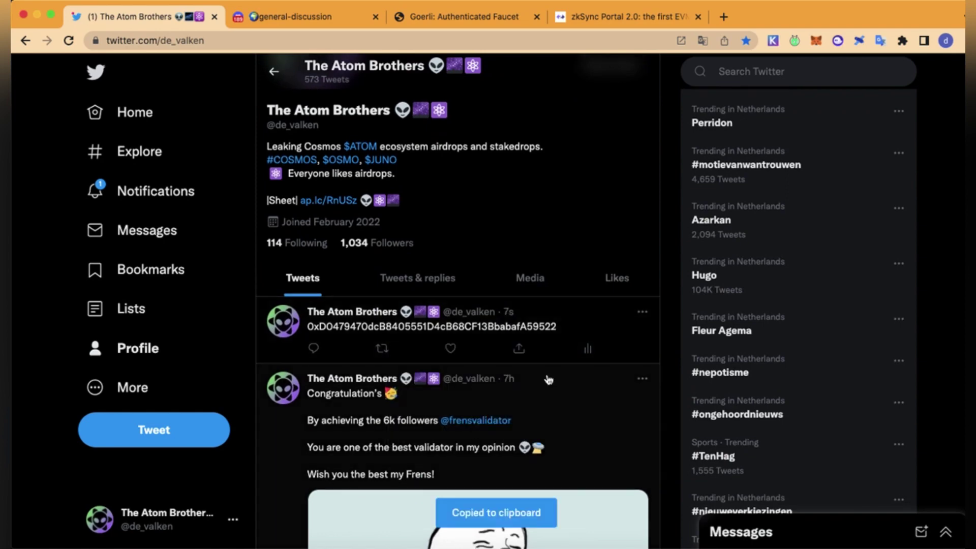
{"action": "left_click", "coordinate": [410, 16]}
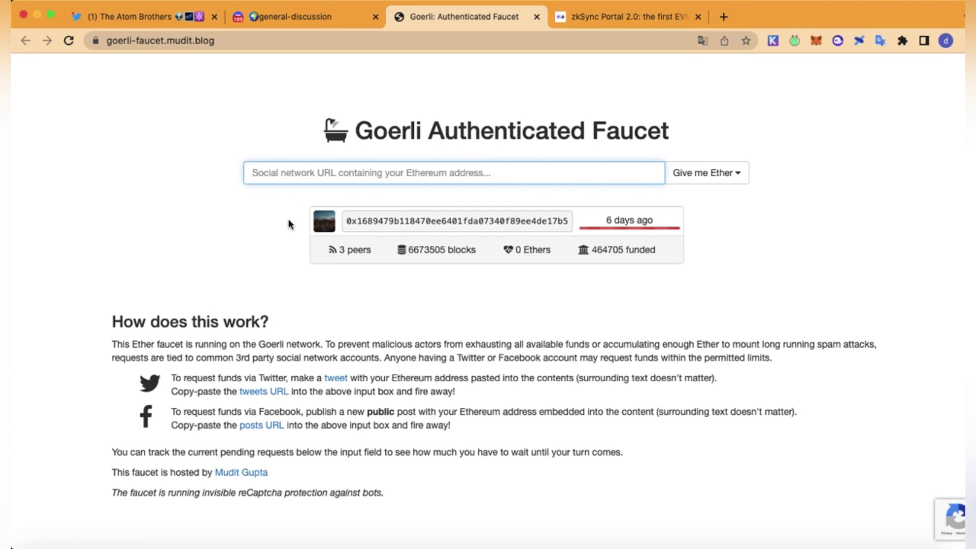
Step: Submit the tweet link requesting 1 Ether for 1 day, solving the motorcycle image challenge
{"action": "key", "text": "super+v"}
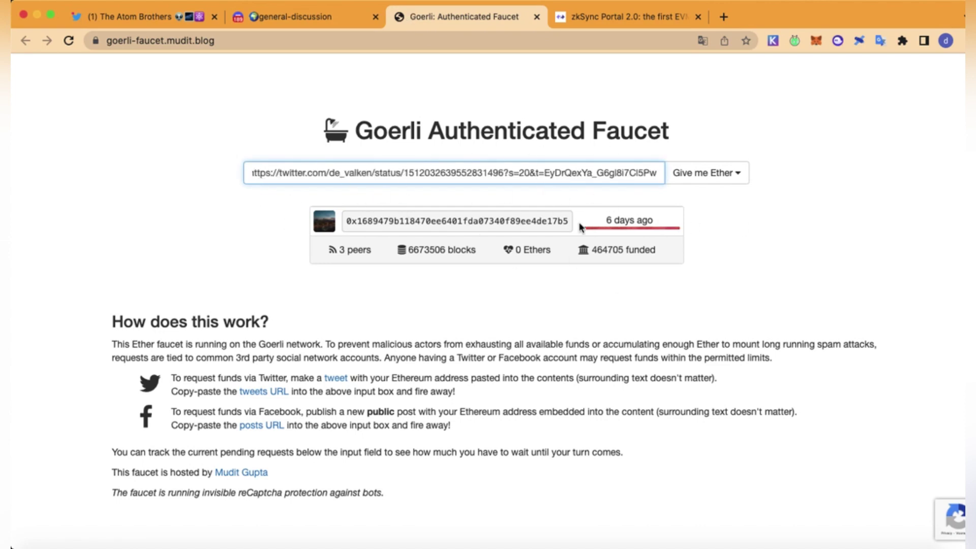
{"action": "left_click", "coordinate": [724, 177]}
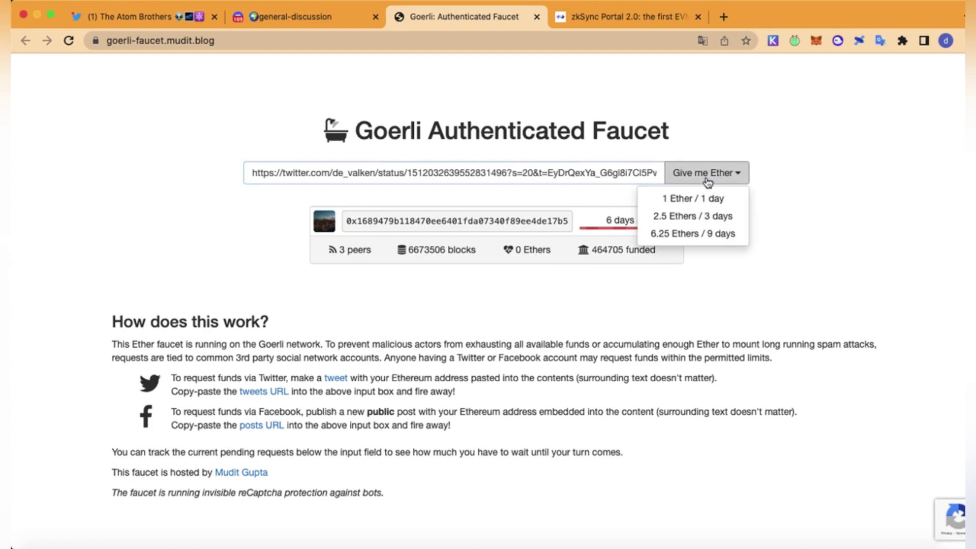
{"action": "left_click", "coordinate": [689, 200]}
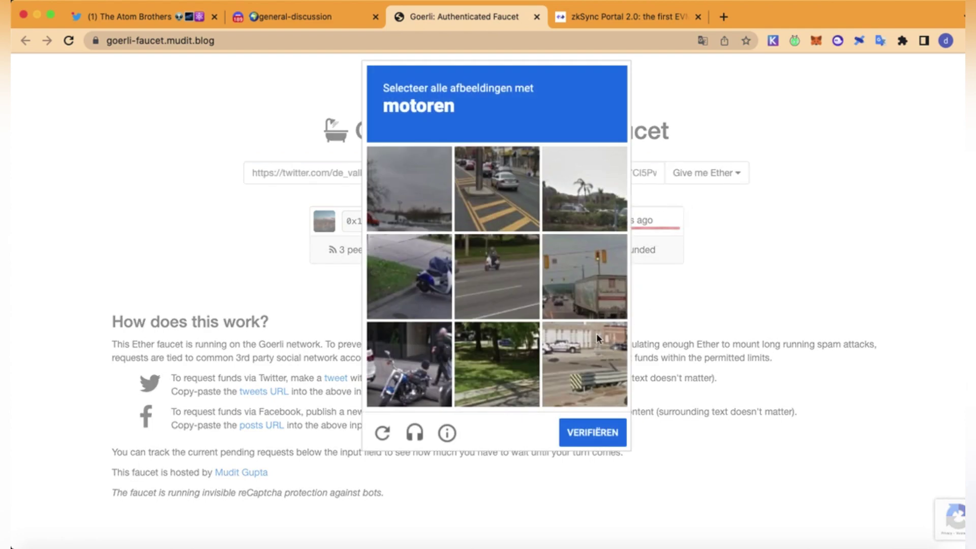
{"action": "left_click", "coordinate": [389, 303]}
{"action": "left_click", "coordinate": [505, 299]}
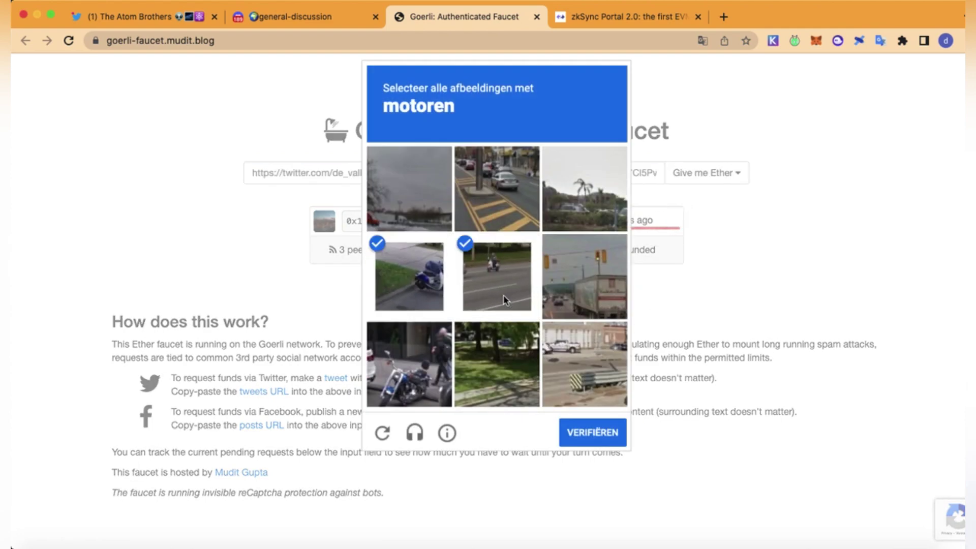
{"action": "left_click", "coordinate": [411, 399]}
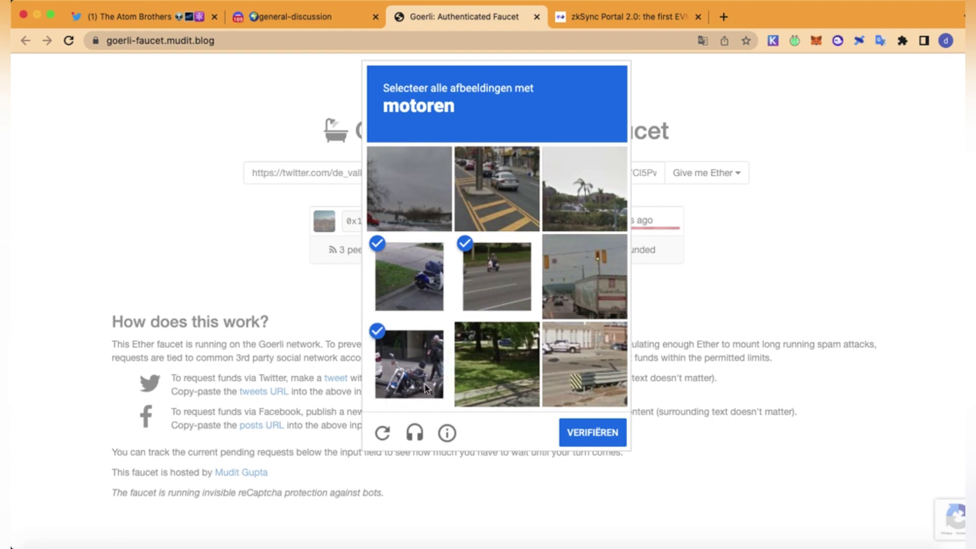
{"action": "left_click", "coordinate": [590, 439]}
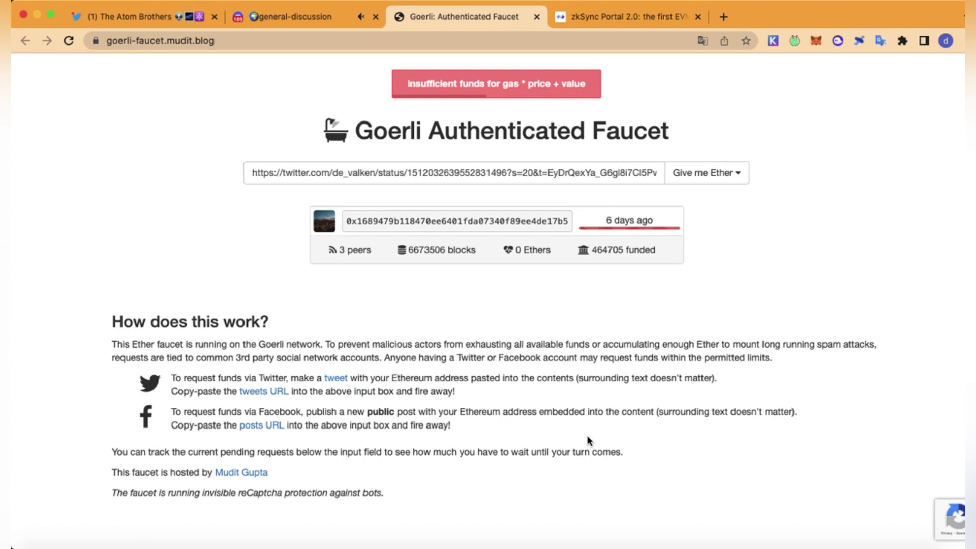
Step: Retry the request for 2.5 Ethers over 3 days, solving the bicycle image challenge
{"action": "left_click", "coordinate": [734, 176]}
{"action": "left_click", "coordinate": [709, 217]}
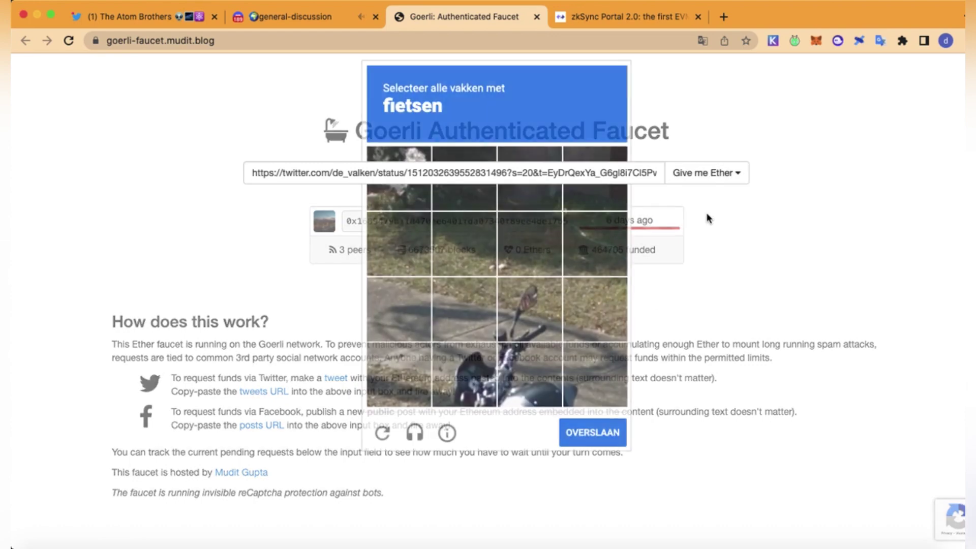
{"action": "left_click", "coordinate": [475, 330]}
{"action": "left_click", "coordinate": [478, 360]}
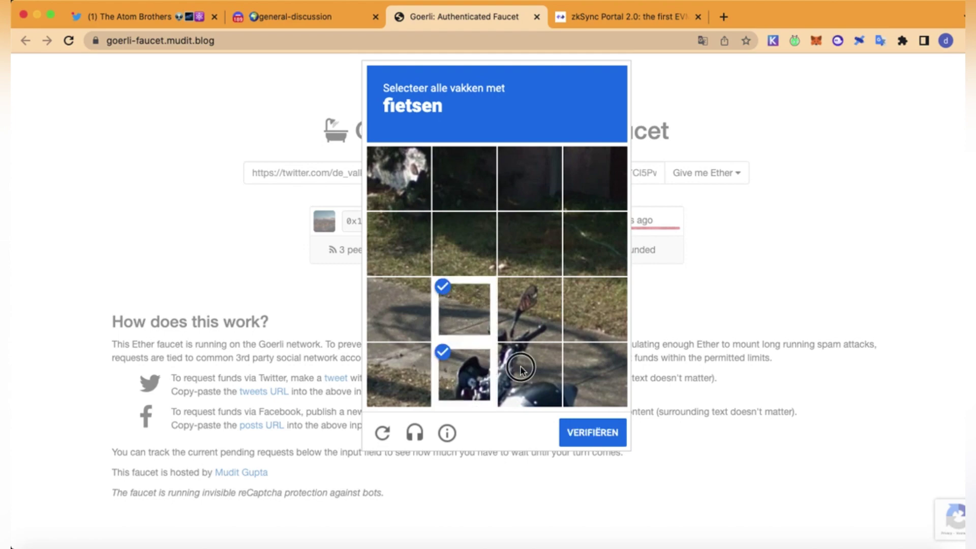
{"action": "left_click", "coordinate": [527, 359]}
{"action": "left_click", "coordinate": [526, 319]}
{"action": "left_click", "coordinate": [579, 432]}
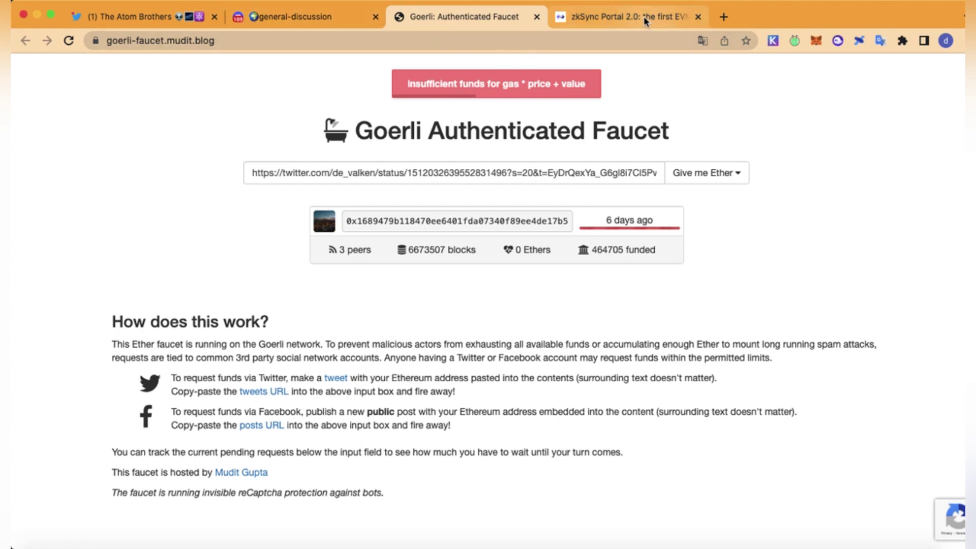
Step: Delete the tweet containing the wallet address from the Twitter profile
{"action": "left_click", "coordinate": [132, 16]}
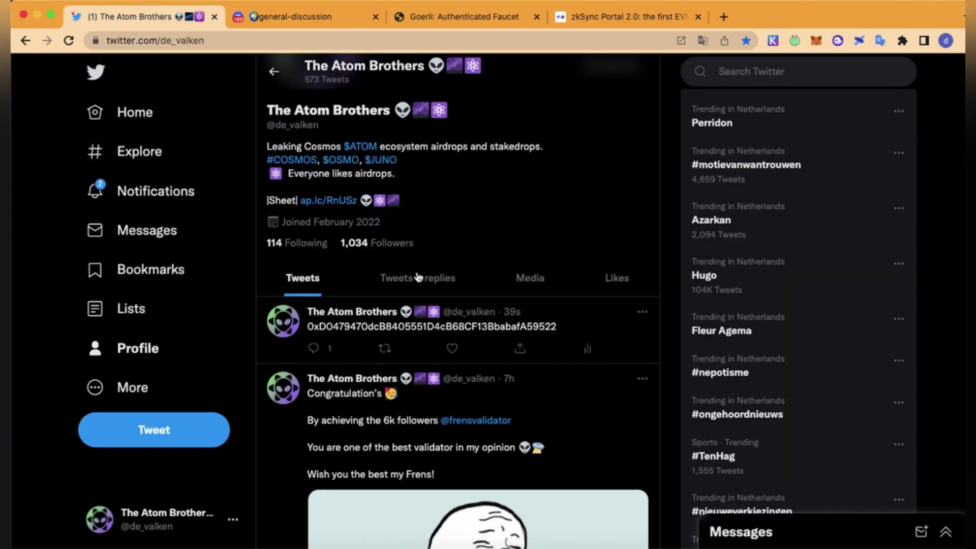
{"action": "left_click", "coordinate": [520, 349]}
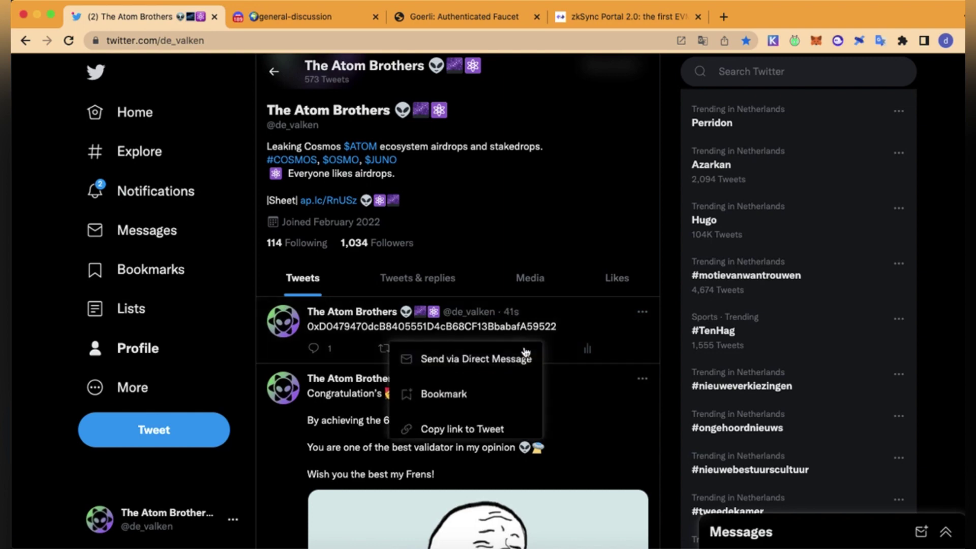
{"action": "left_click", "coordinate": [594, 332]}
{"action": "left_click", "coordinate": [639, 313]}
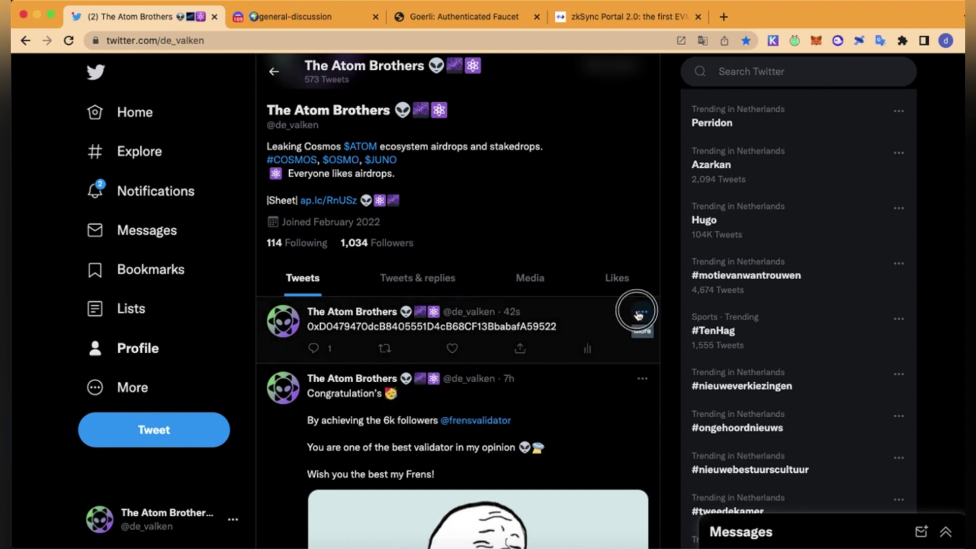
{"action": "left_click", "coordinate": [585, 327]}
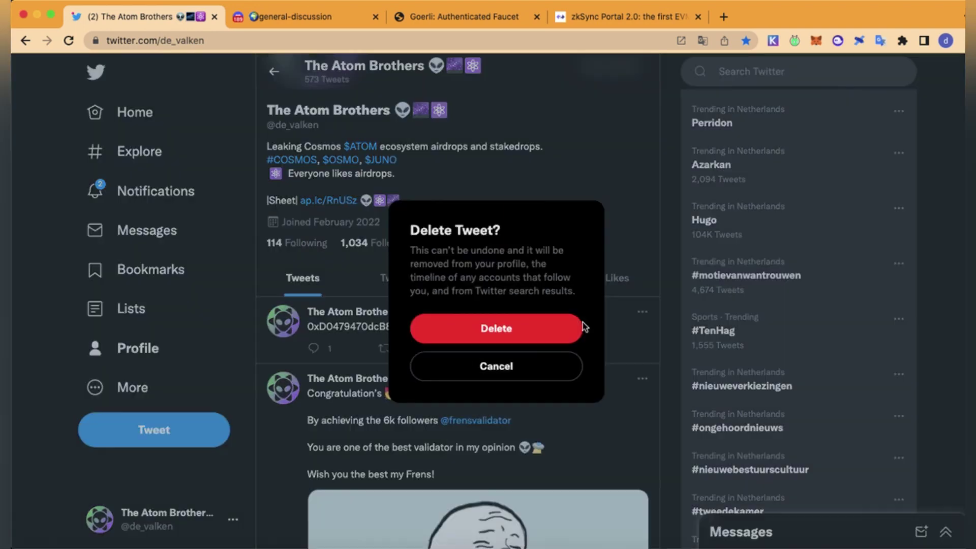
{"action": "left_click", "coordinate": [504, 329]}
Step: Reply to the comment in Notifications with 'it was for requesting a faucet'
{"action": "left_click", "coordinate": [177, 198]}
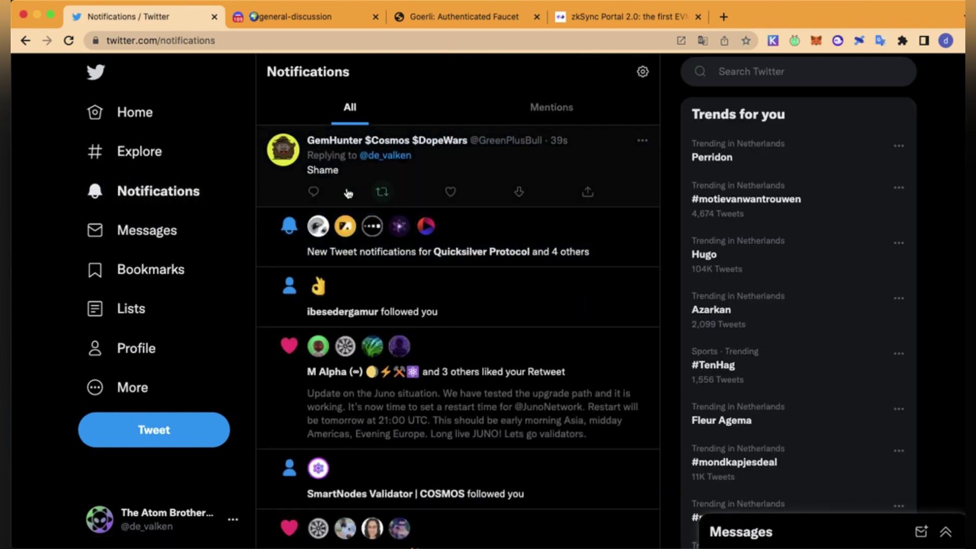
{"action": "left_click", "coordinate": [315, 193]}
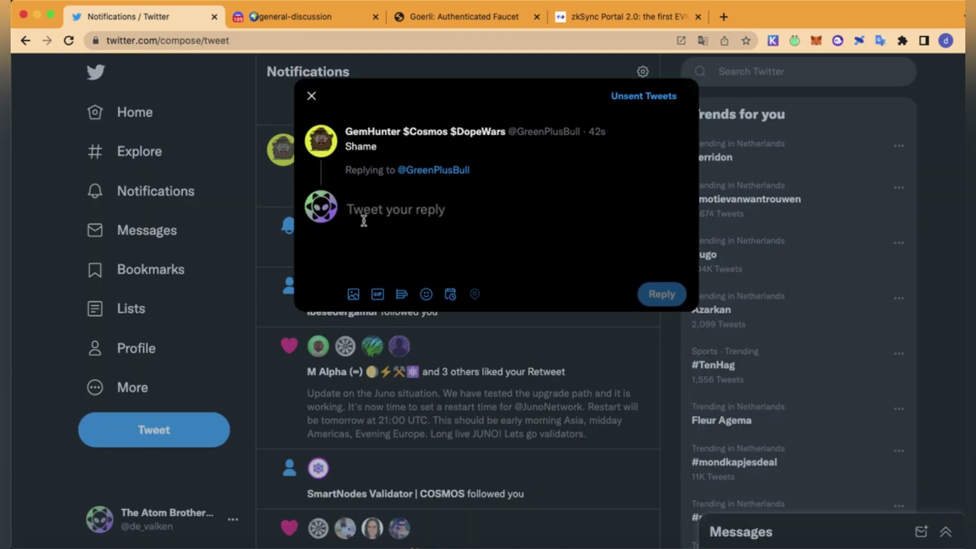
{"action": "type", "text": "it was for "}
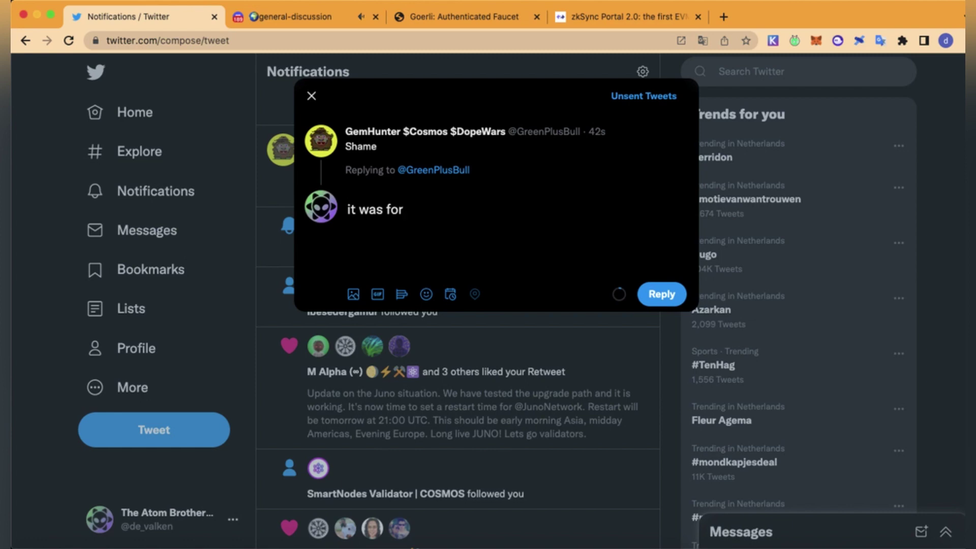
{"action": "type", "text": "reque"}
{"action": "key", "text": "BackSpace"}
{"action": "type", "text": "esting"}
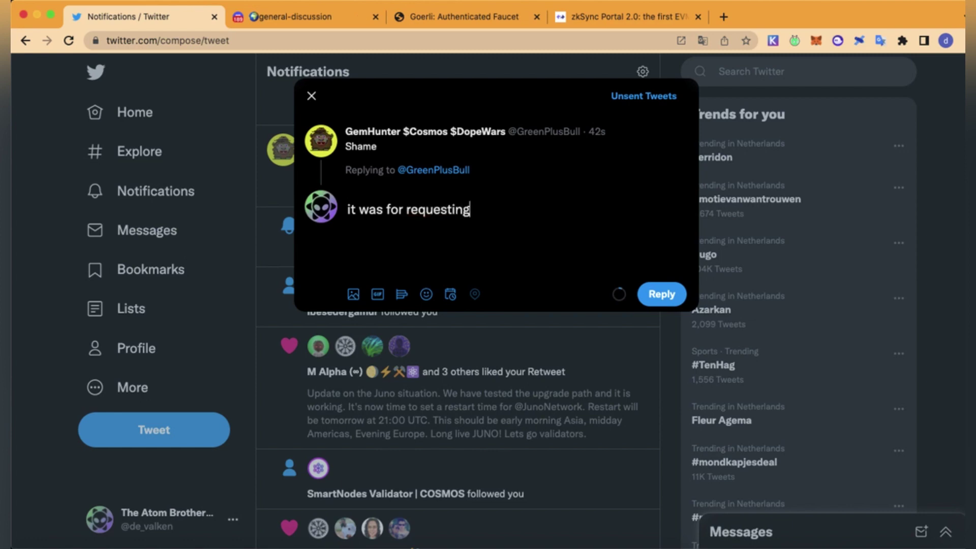
{"action": "type", "text": " a faucetg"}
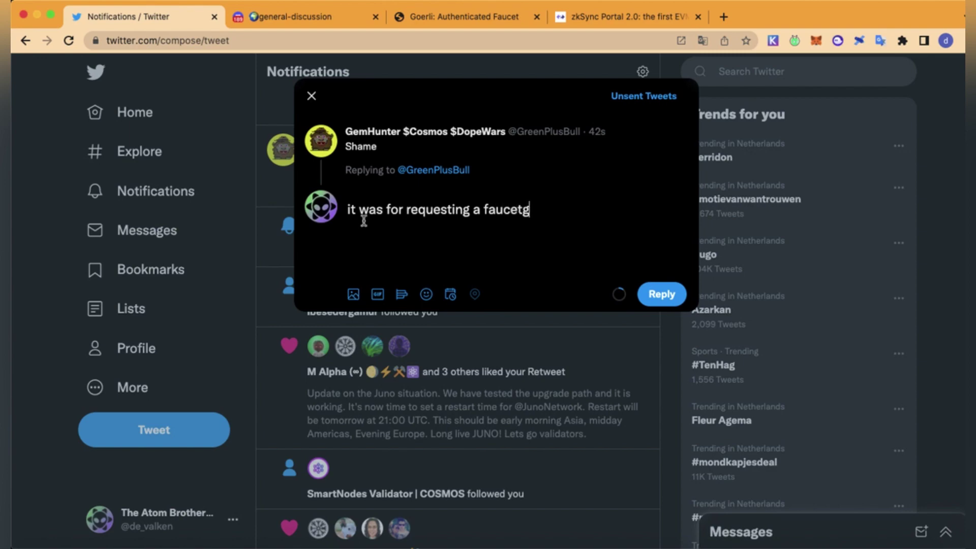
{"action": "left_click", "coordinate": [663, 294]}
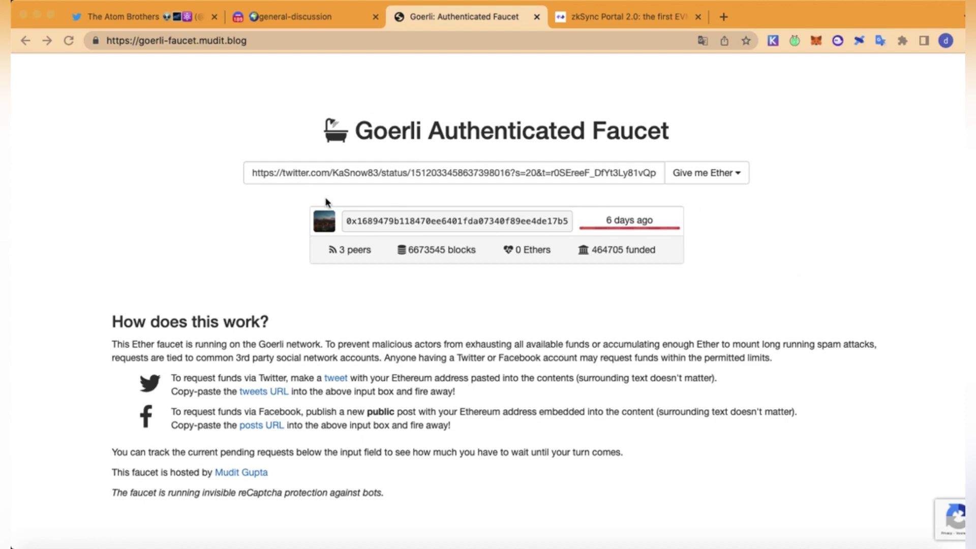
Step: Clear the tweet link from the faucet's input field
{"action": "left_click", "coordinate": [538, 175]}
{"action": "triple_click", "coordinate": [538, 174]}
{"action": "key", "text": "BackSpace"}
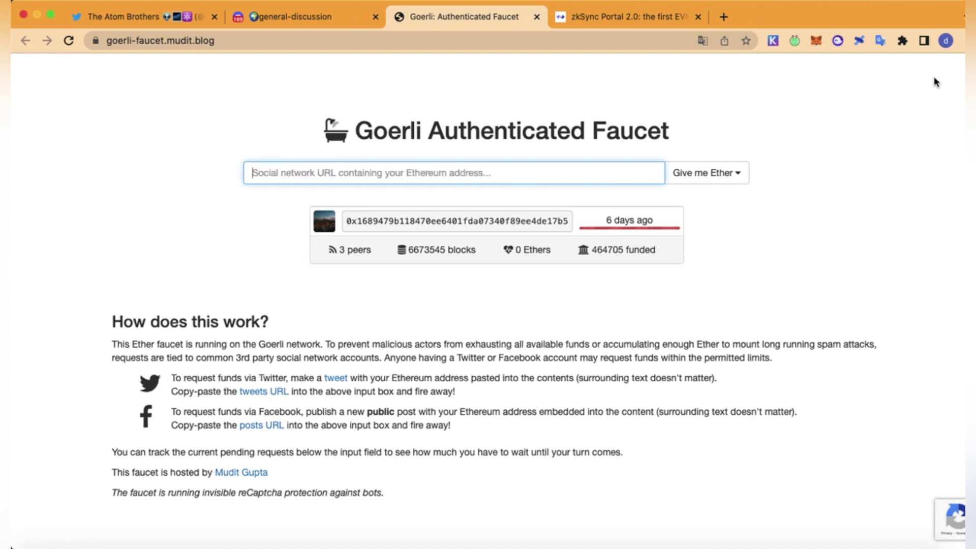
Step: Check the 0.8475 Goerli ETH MetaMask balance, then go to the zkSync Portal faucet page
{"action": "left_click", "coordinate": [815, 42]}
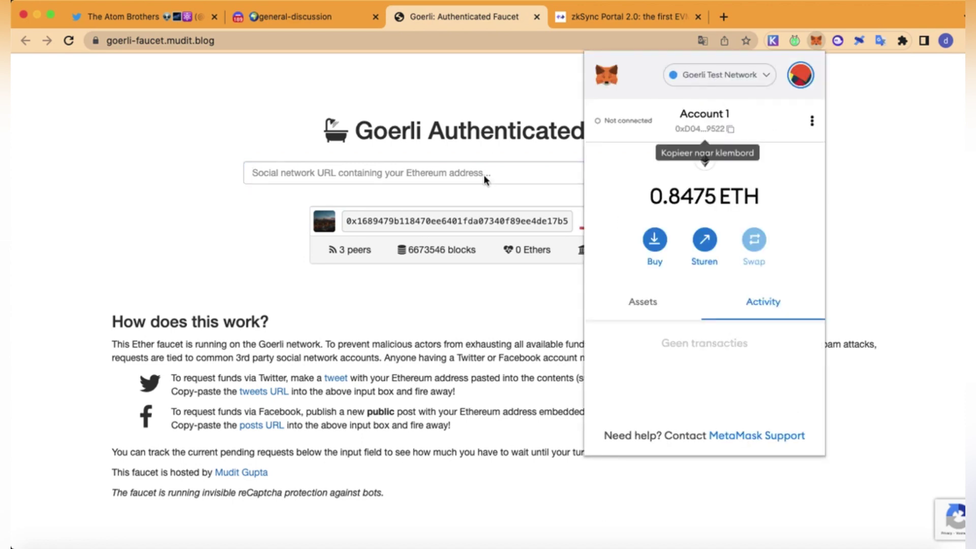
{"action": "left_click", "coordinate": [384, 116]}
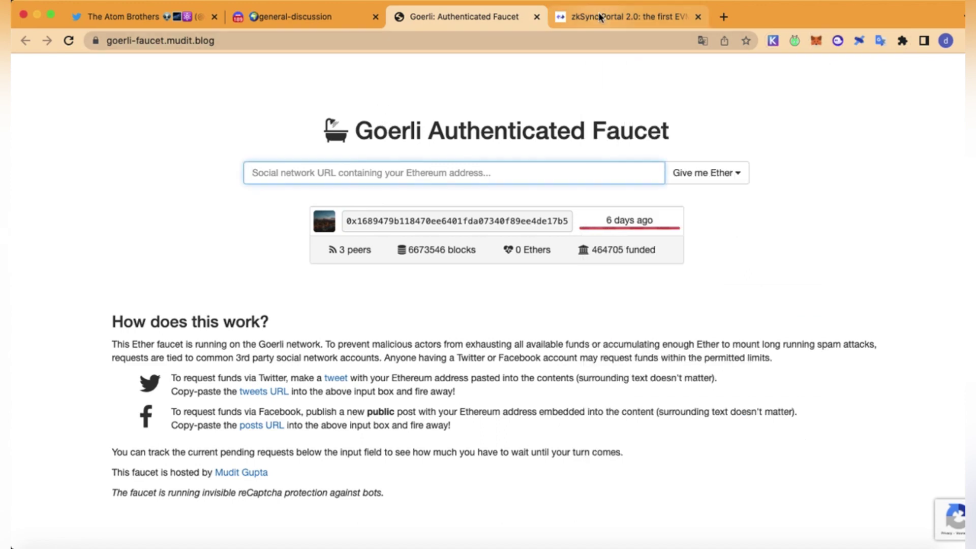
{"action": "left_click", "coordinate": [601, 17]}
{"action": "left_click", "coordinate": [69, 207]}
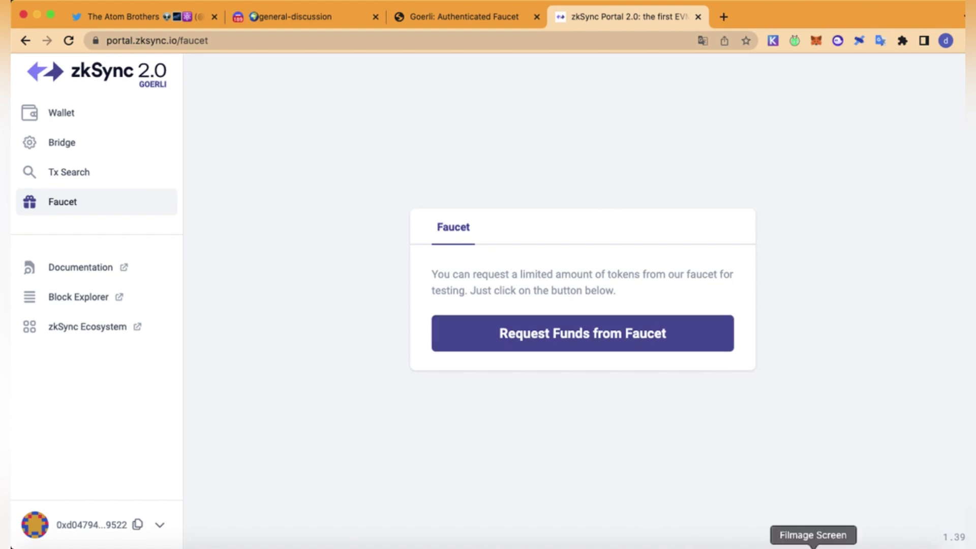
Step: Deposit 0.4 ETH from Ethereum Goerli to zkSync Goerli and approve it in MetaMask
{"action": "left_click", "coordinate": [813, 532]}
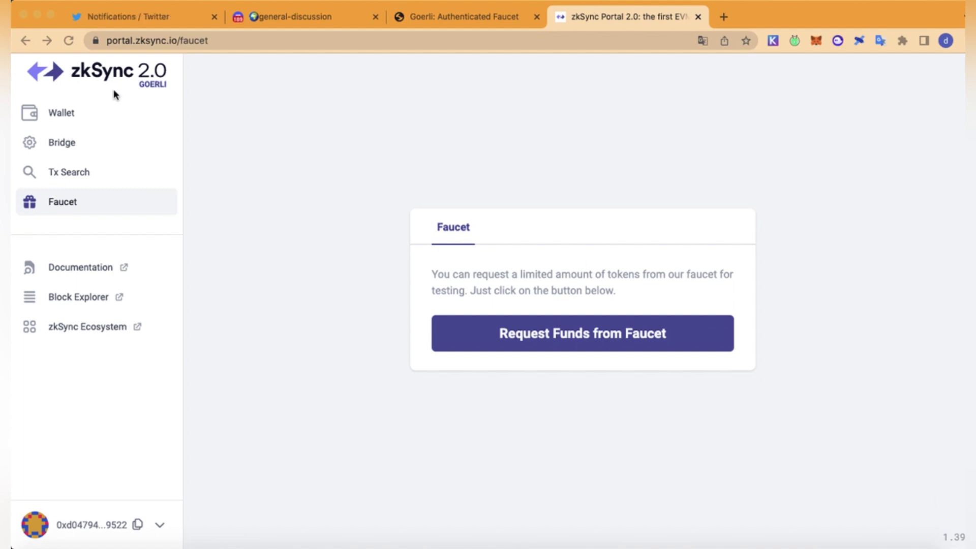
{"action": "left_click", "coordinate": [48, 146]}
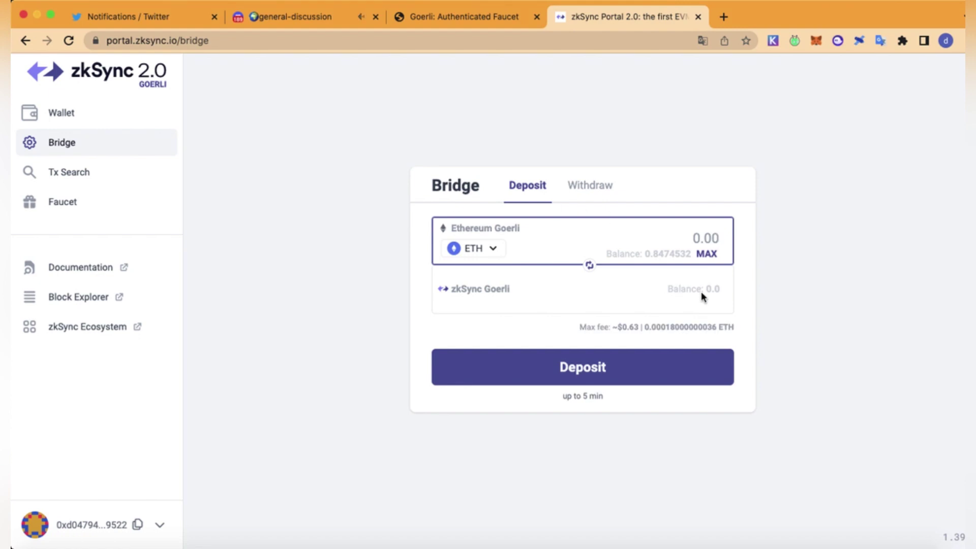
{"action": "type", "text": "0"}
{"action": "key", "text": "BackSpace"}
{"action": "type", "text": "0.4"}
{"action": "left_click", "coordinate": [758, 314]}
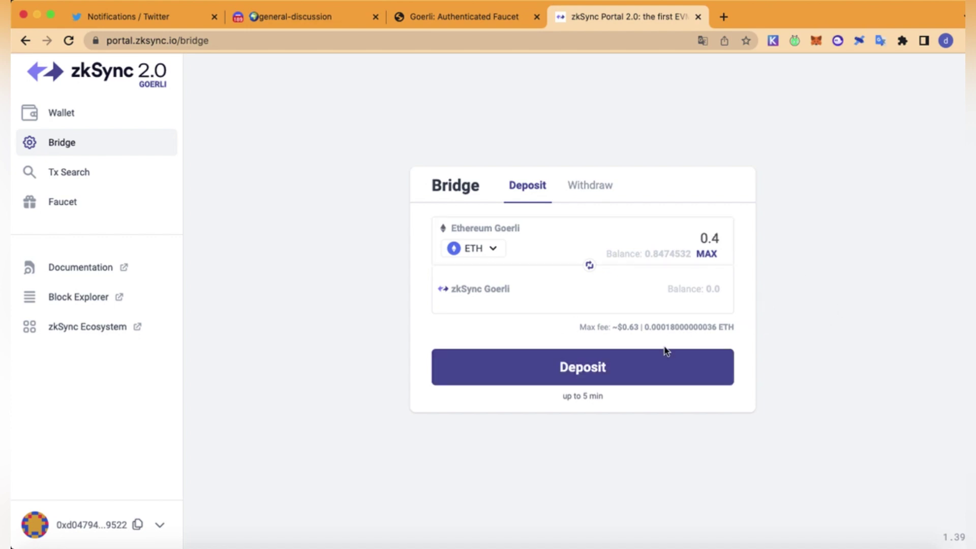
{"action": "left_click", "coordinate": [612, 375]}
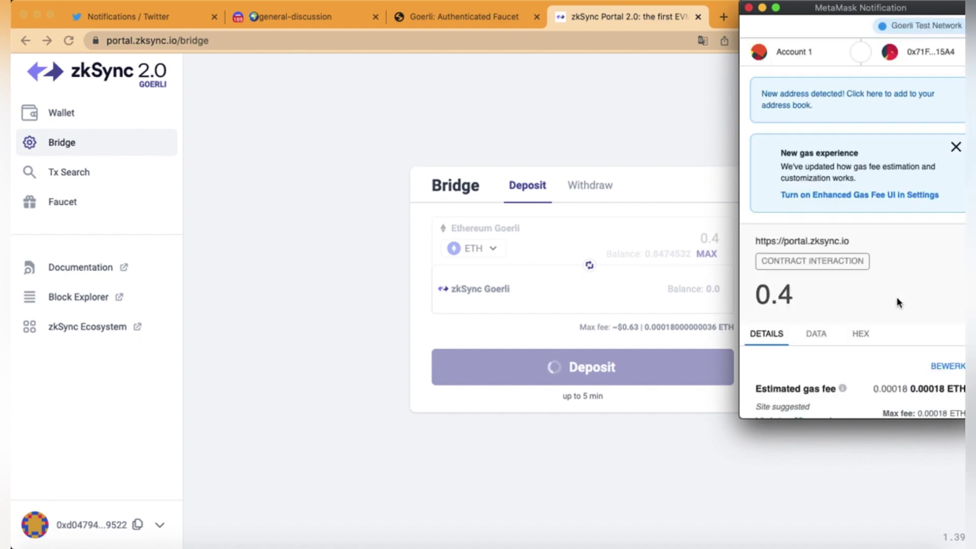
{"action": "scroll", "coordinate": [895, 301], "scroll_direction": "down", "scroll_amount": 3}
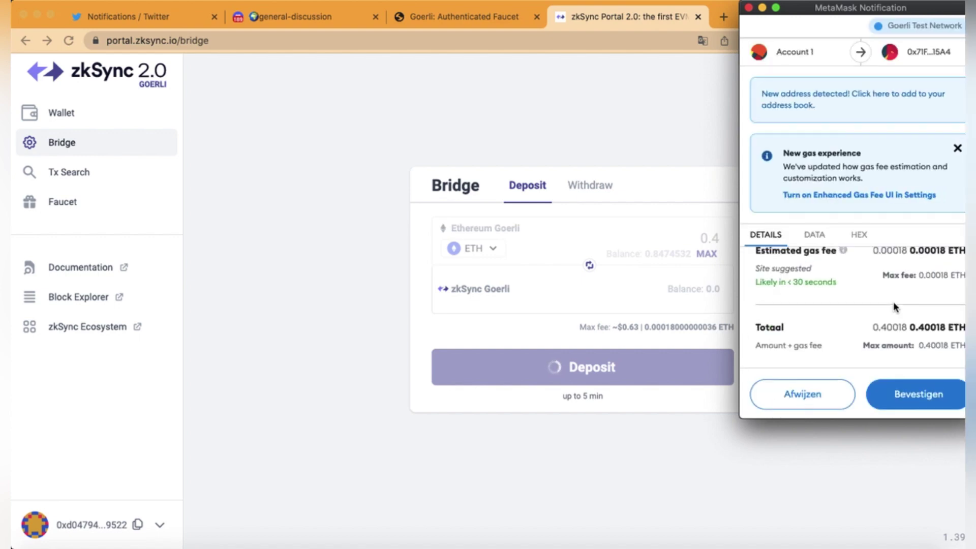
{"action": "left_click", "coordinate": [913, 403]}
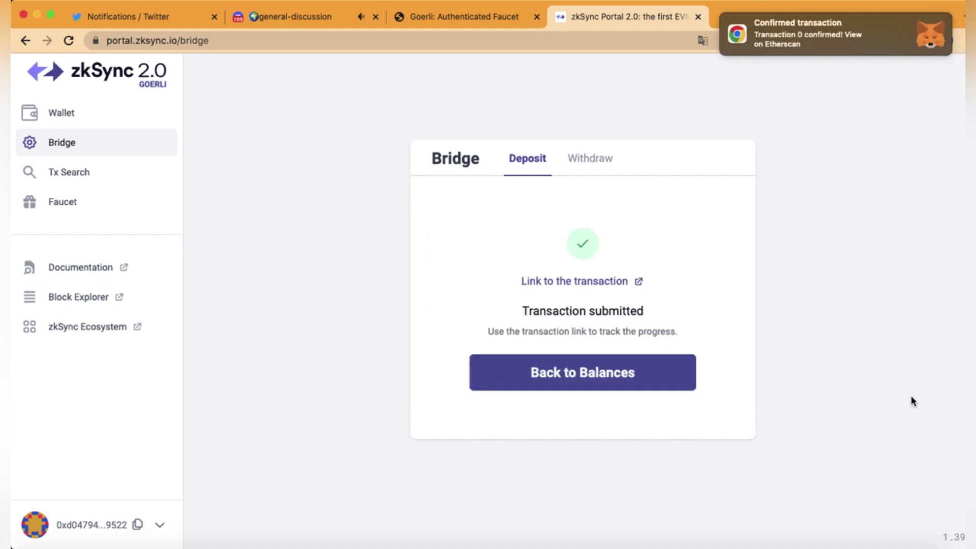
{"action": "left_click", "coordinate": [573, 369]}
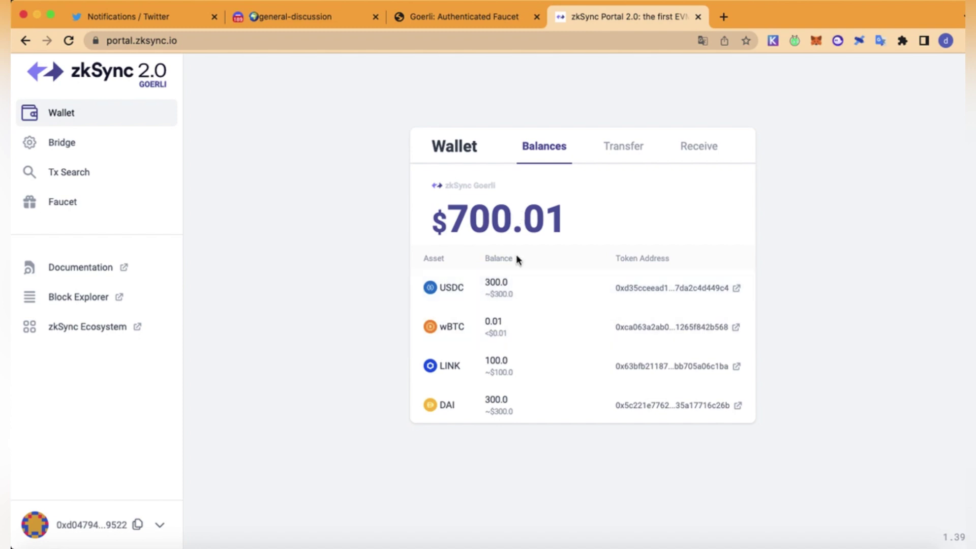
Step: Highlight the wBTC 0.01, LINK 100.0 and DAI 300.0 balances in the $700.01 total
{"action": "left_click_drag", "start_coordinate": [443, 328], "coordinate": [529, 323]}
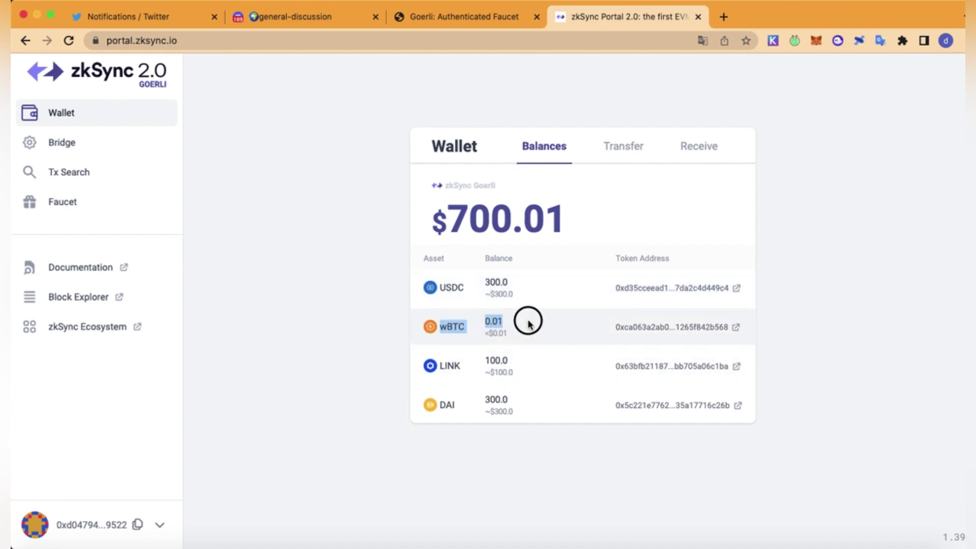
{"action": "left_click", "coordinate": [499, 362]}
{"action": "left_click_drag", "start_coordinate": [484, 361], "coordinate": [516, 363]}
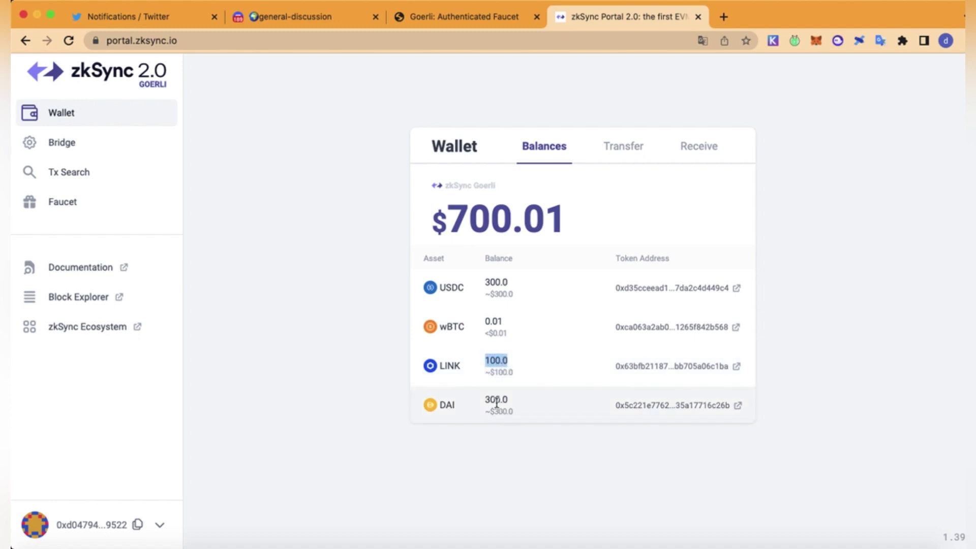
{"action": "left_click_drag", "start_coordinate": [483, 401], "coordinate": [519, 401]}
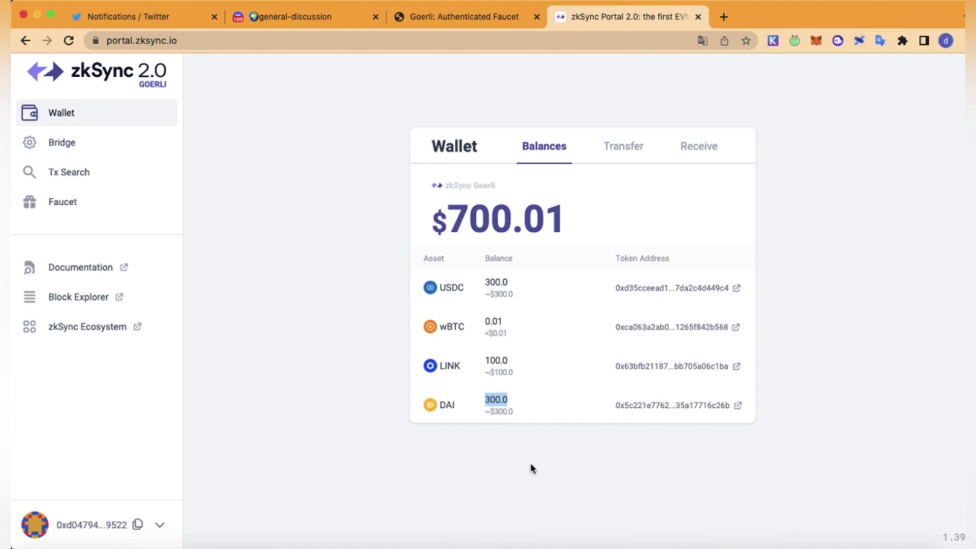
{"action": "right_click", "coordinate": [314, 546]}
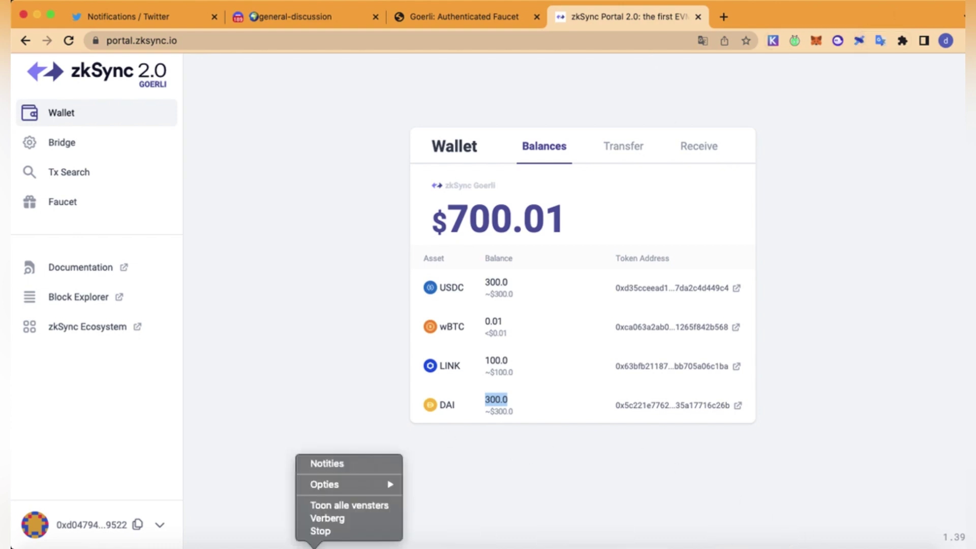
Step: Copy the mintsquare.io testnet link from Notes and open a new Chrome tab
{"action": "left_click", "coordinate": [314, 545]}
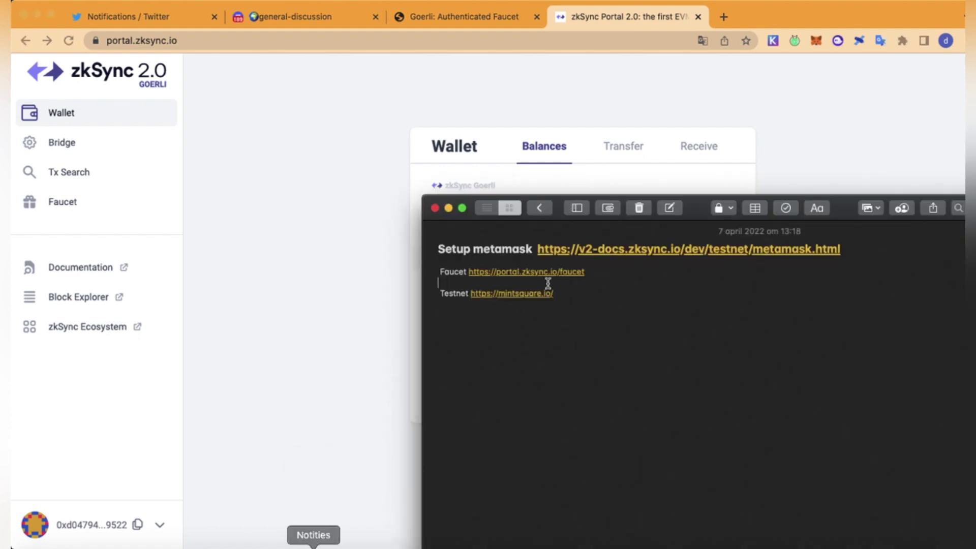
{"action": "left_click_drag", "start_coordinate": [553, 293], "coordinate": [471, 295]}
{"action": "key", "text": "super+c"}
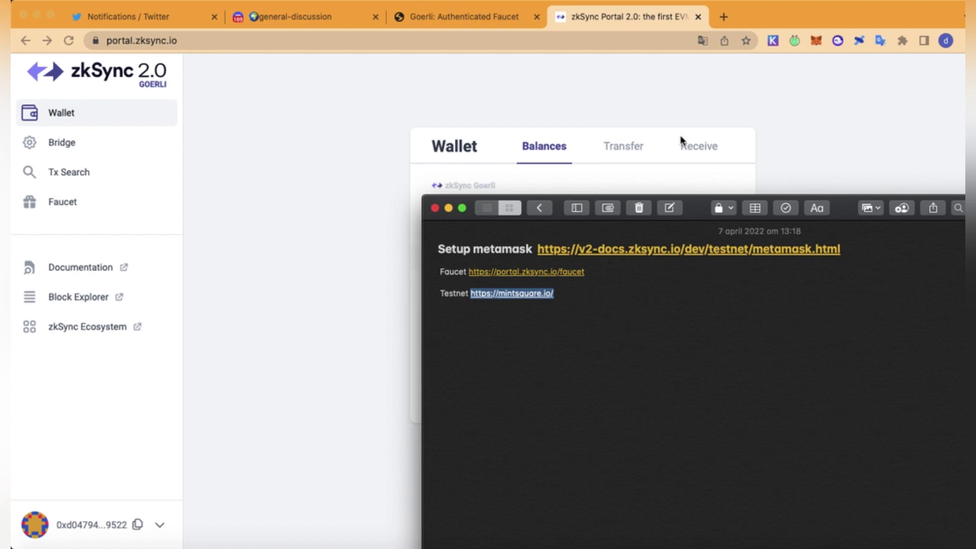
{"action": "left_click", "coordinate": [683, 118]}
{"action": "left_click", "coordinate": [727, 18]}
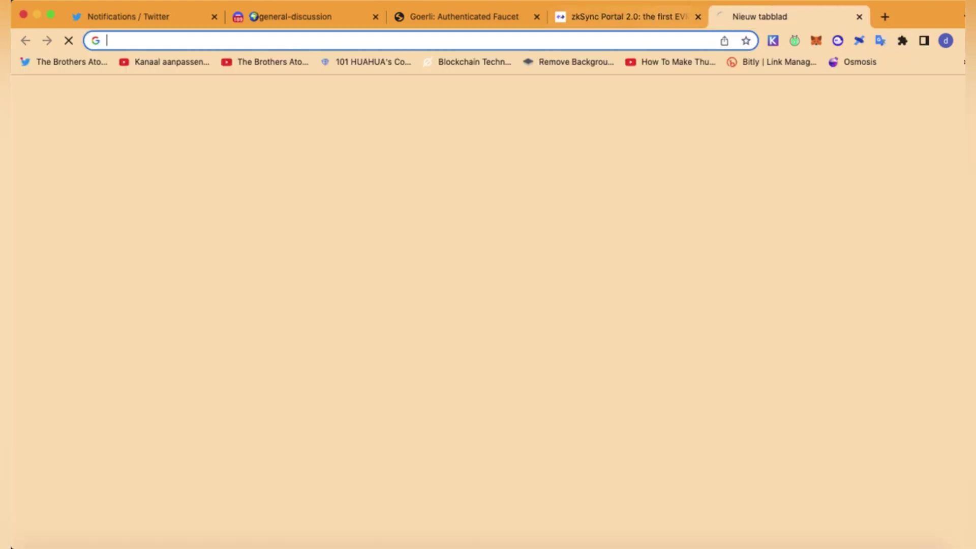
Step: Load mintsquare.io and switch MetaMask to the zkSync alpha testnet network
{"action": "key", "text": "super+v"}
{"action": "key", "text": "Return"}
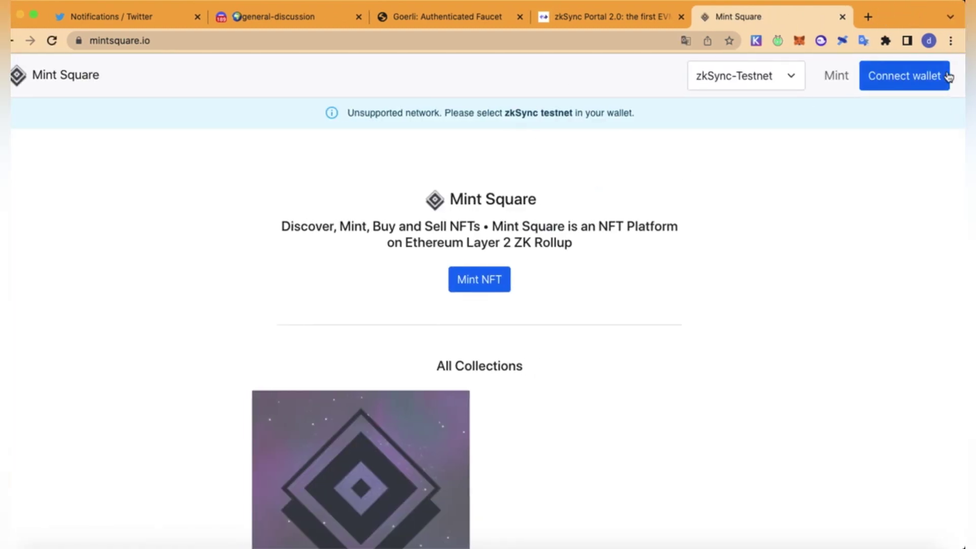
{"action": "left_click", "coordinate": [911, 83]}
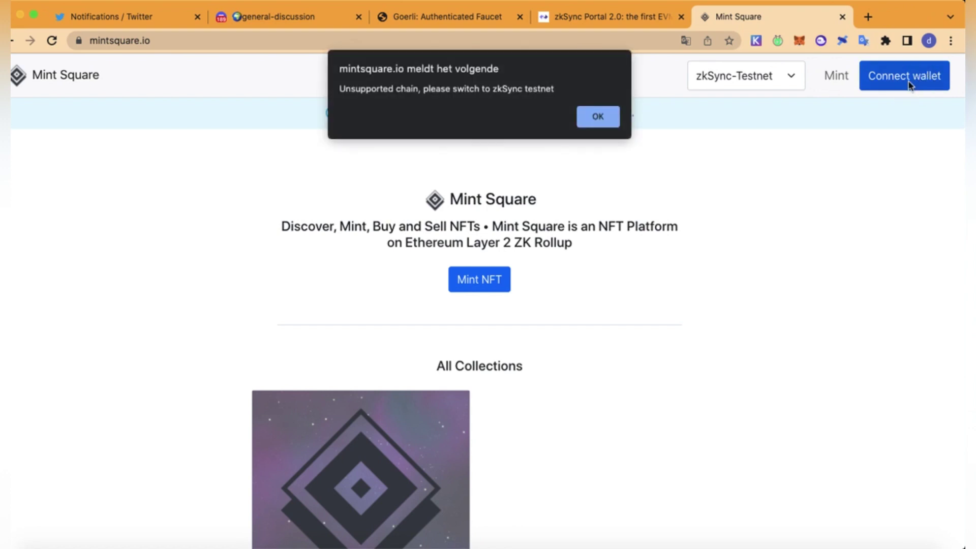
{"action": "left_click", "coordinate": [599, 117]}
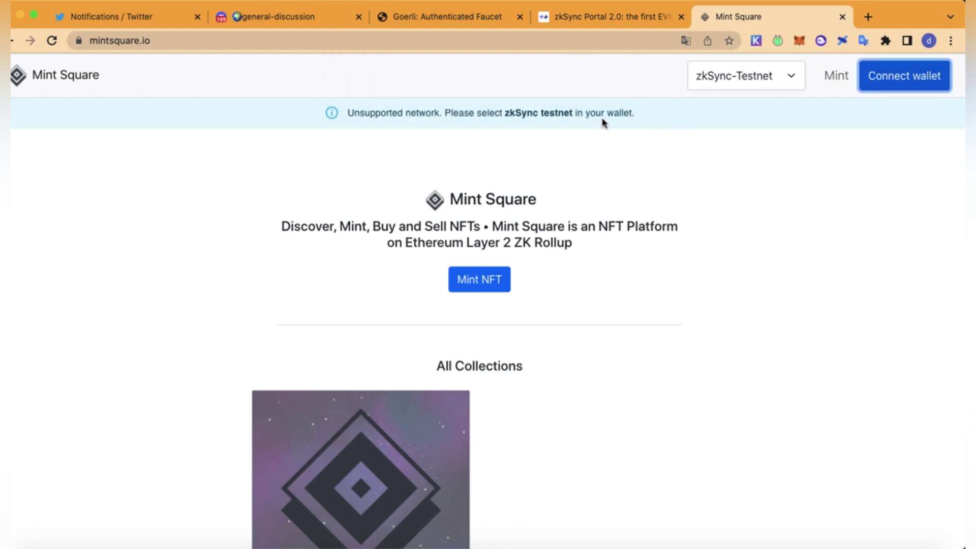
{"action": "left_click", "coordinate": [801, 42]}
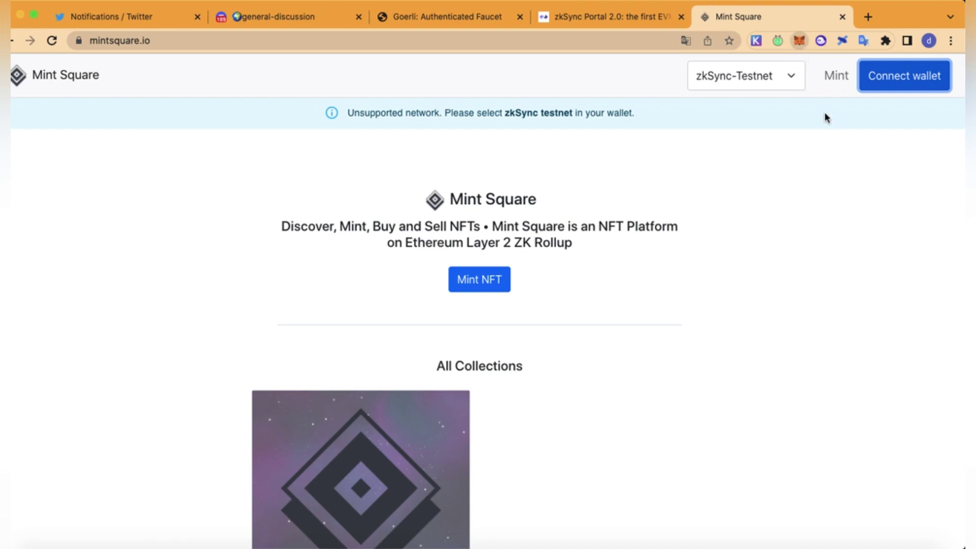
{"action": "left_click", "coordinate": [737, 75]}
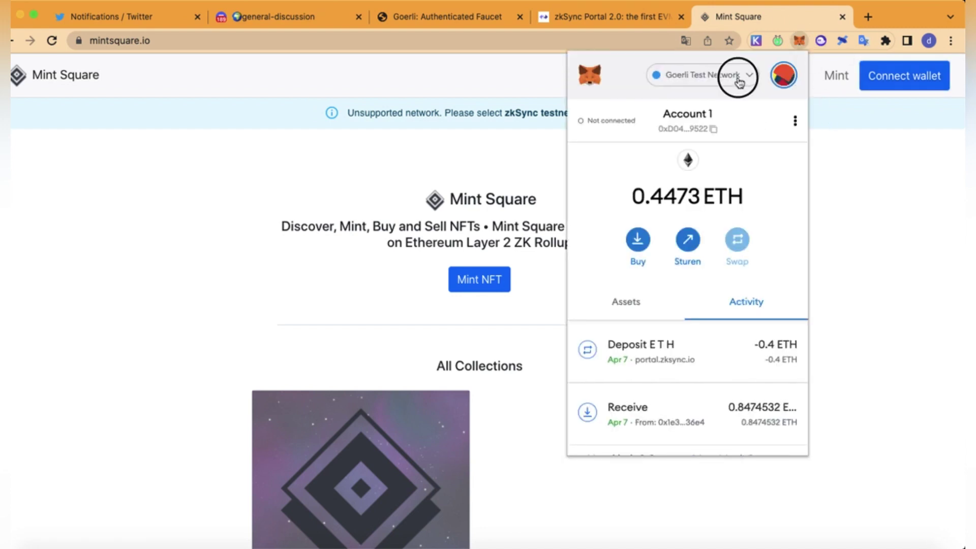
{"action": "left_click", "coordinate": [724, 199]}
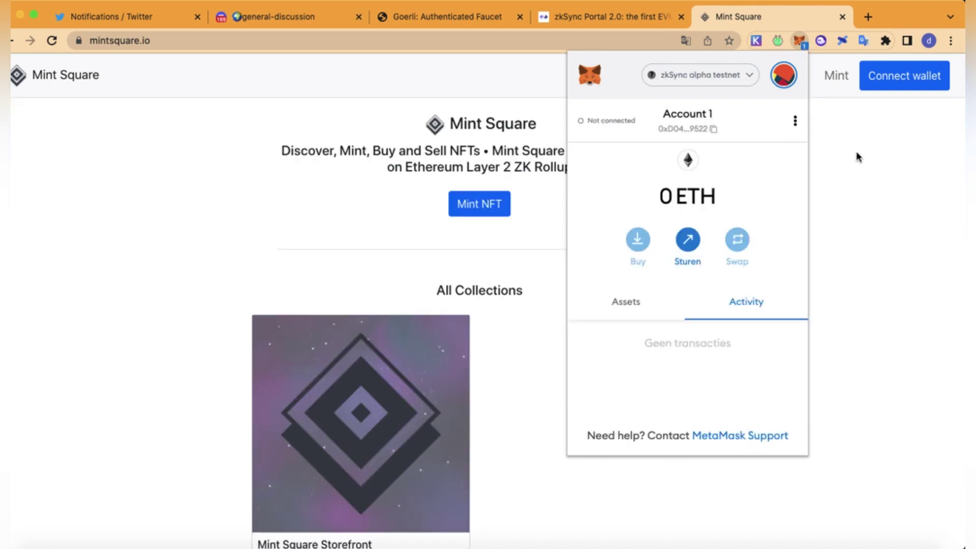
Step: Connect MetaMask Account 1 to Mint Square
{"action": "left_click", "coordinate": [920, 88]}
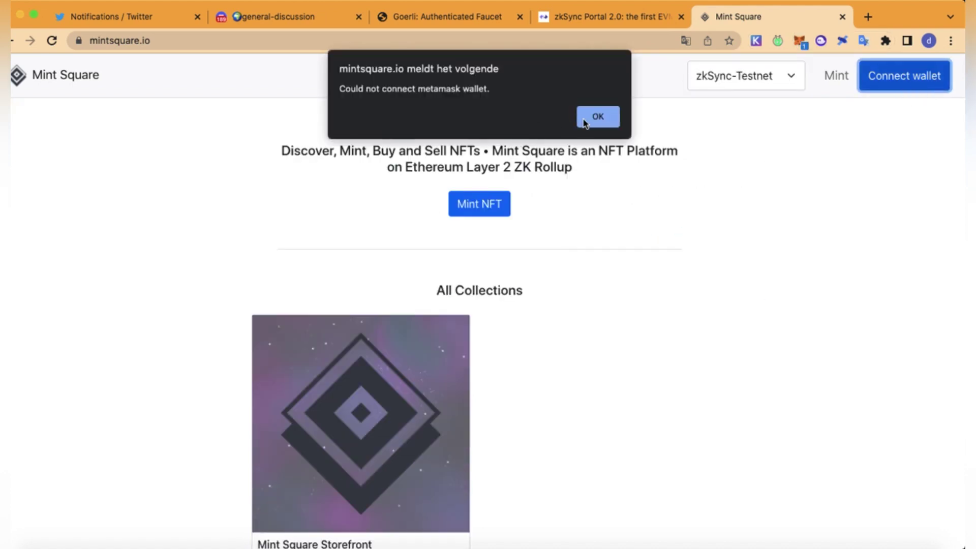
{"action": "left_click", "coordinate": [598, 118]}
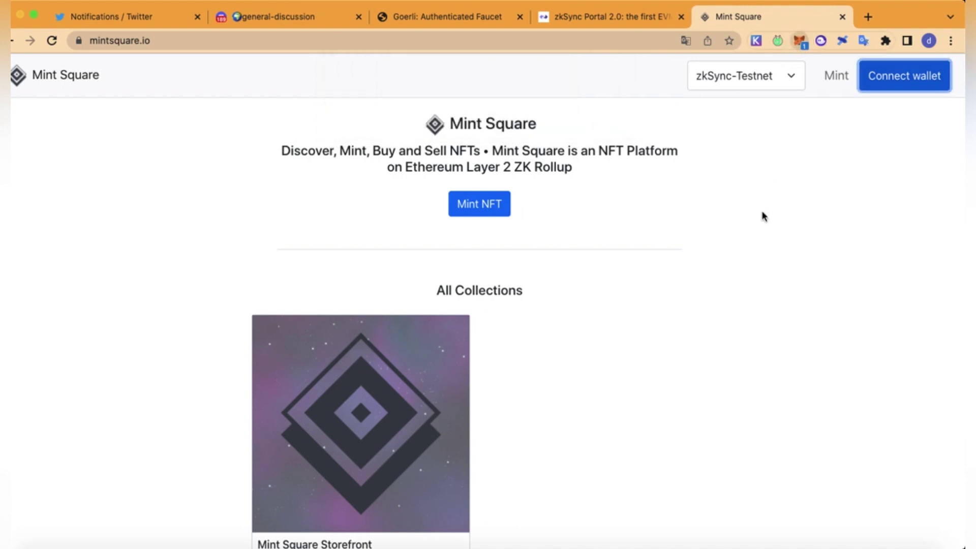
{"action": "left_click", "coordinate": [750, 428]}
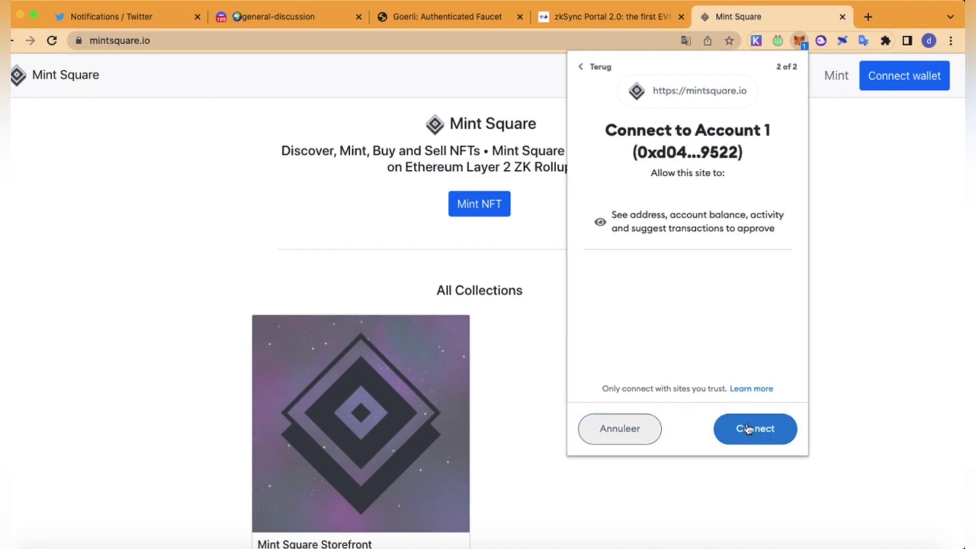
{"action": "left_click", "coordinate": [748, 430]}
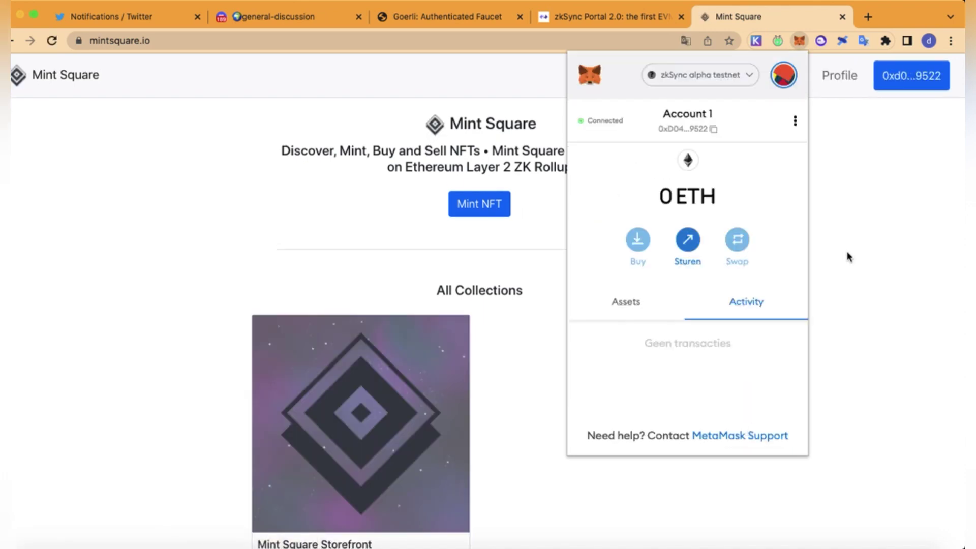
{"action": "left_click", "coordinate": [872, 305]}
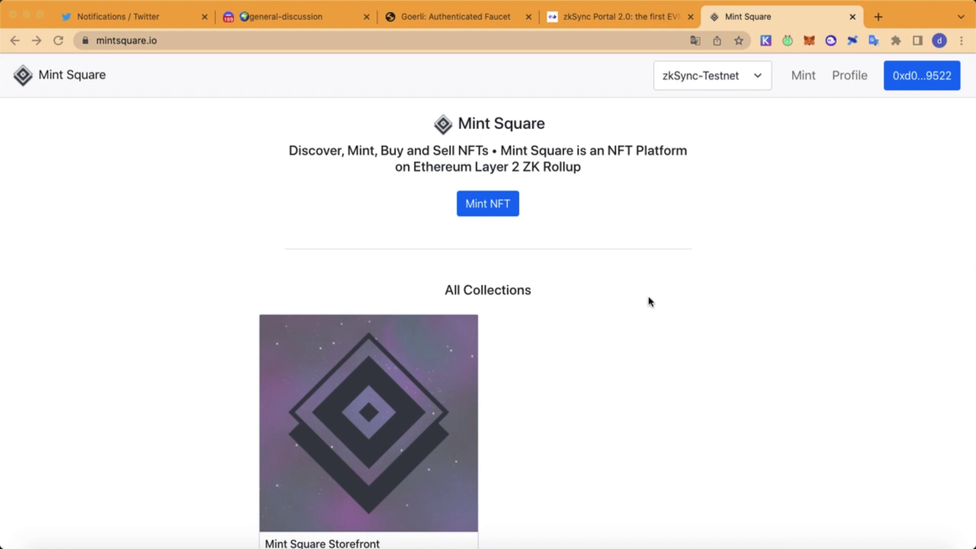
{"action": "scroll", "coordinate": [627, 295], "scroll_direction": "down", "scroll_amount": 2}
{"action": "scroll", "coordinate": [627, 292], "scroll_direction": "up", "scroll_amount": 2}
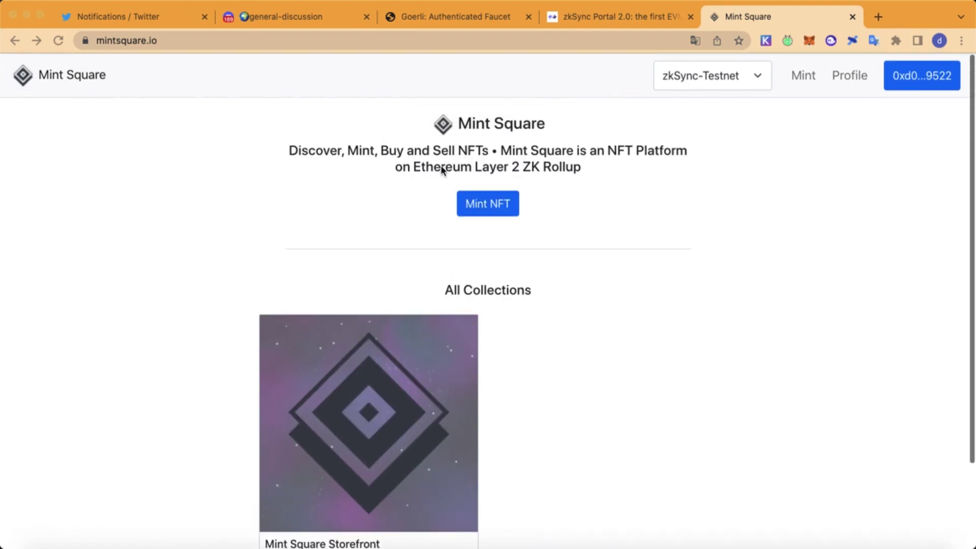
Step: Open the Mint NFT form and upload 'Atombrothers Logo Png 13 (1).png' from Bureaublad
{"action": "left_click", "coordinate": [492, 206]}
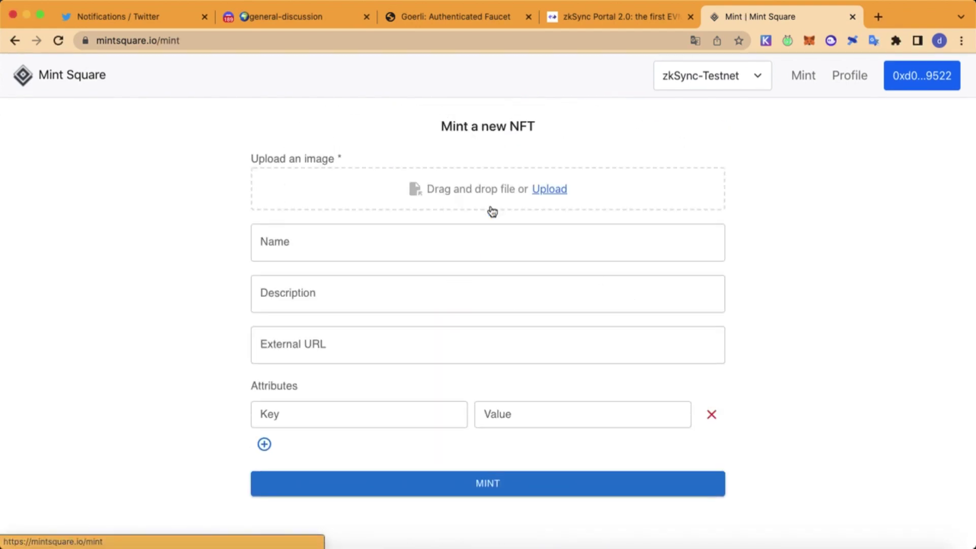
{"action": "left_click", "coordinate": [499, 255]}
{"action": "scroll", "coordinate": [492, 288], "scroll_direction": "down", "scroll_amount": 1}
{"action": "scroll", "coordinate": [471, 190], "scroll_direction": "up", "scroll_amount": 1}
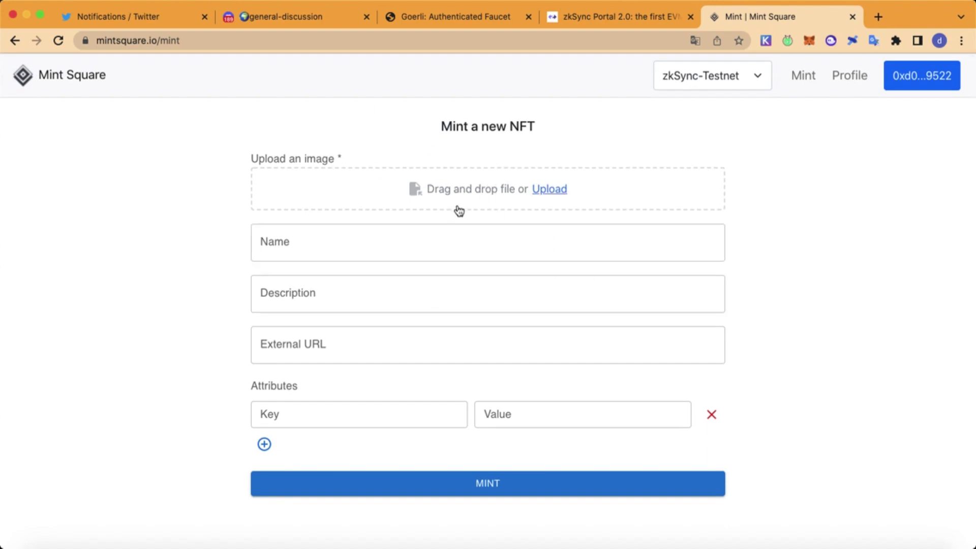
{"action": "left_click", "coordinate": [554, 196]}
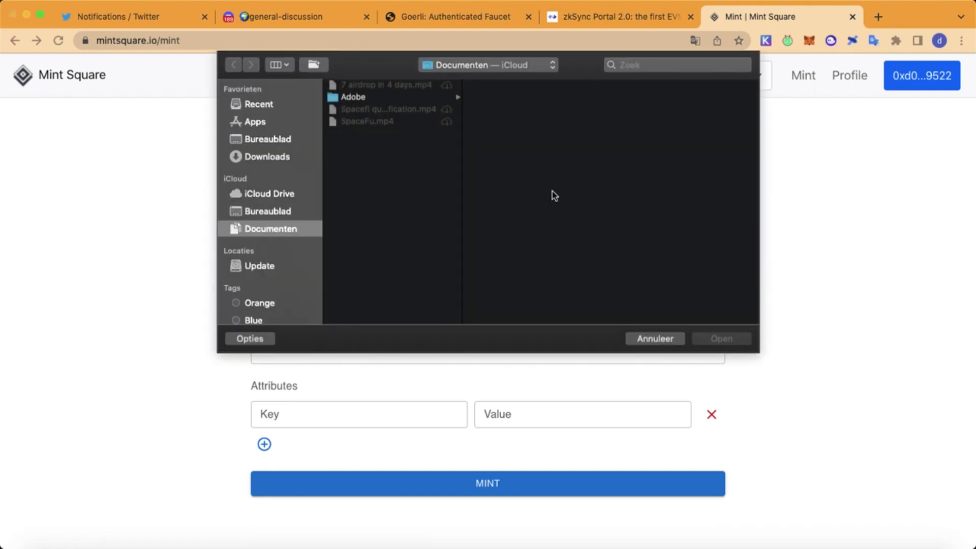
{"action": "left_click", "coordinate": [255, 138]}
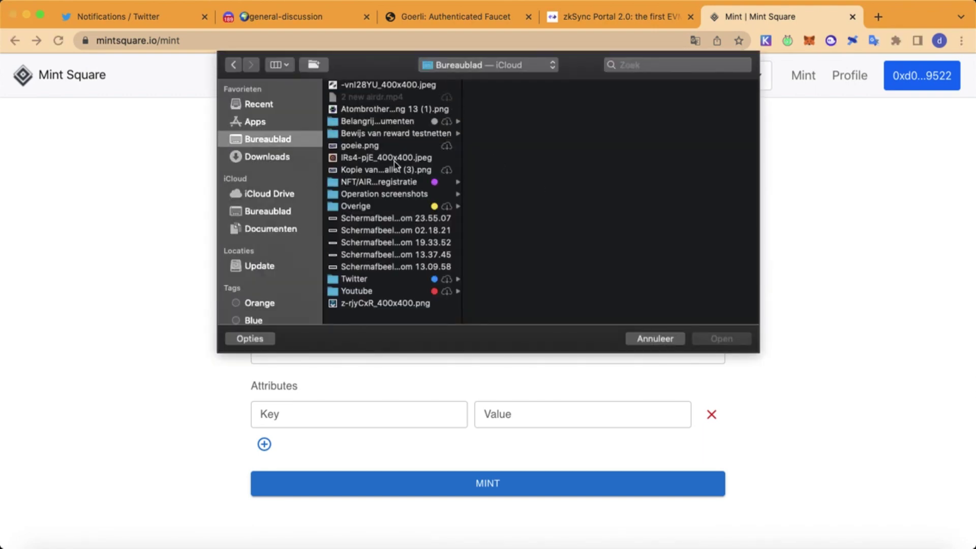
{"action": "left_click", "coordinate": [402, 109]}
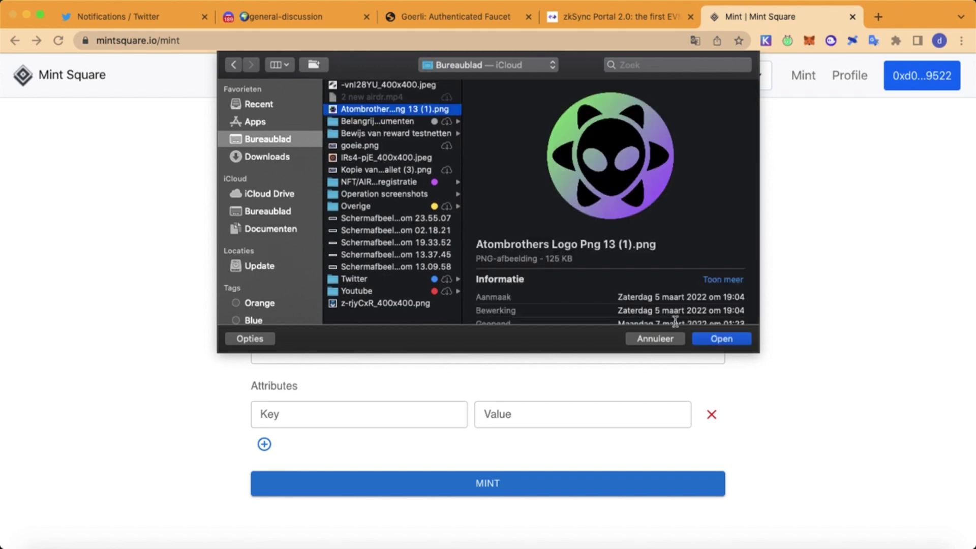
{"action": "left_click", "coordinate": [714, 340]}
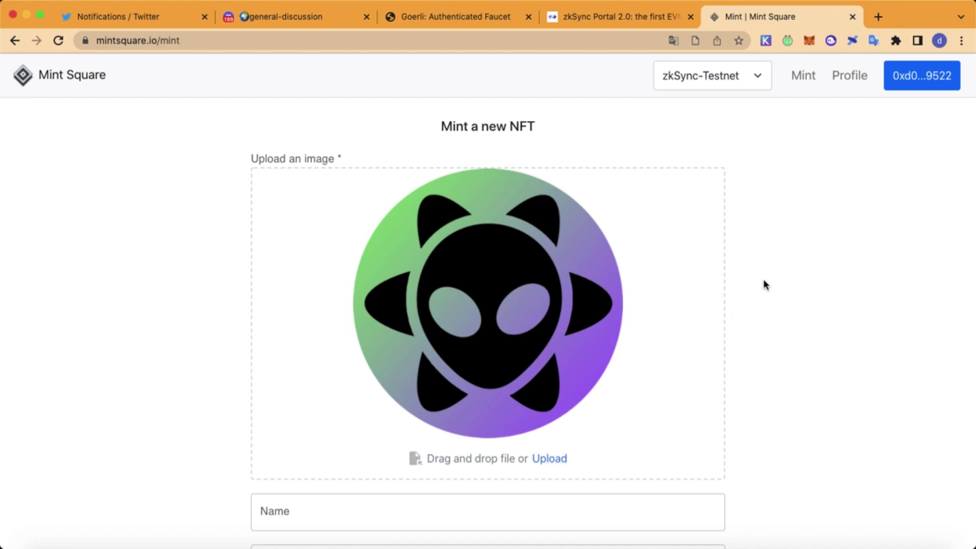
Step: Fill Name with the 'Atom Brothers' autofill and Description with 'The Atom Brothers NFT'
{"action": "scroll", "coordinate": [763, 279], "scroll_direction": "down", "scroll_amount": 5}
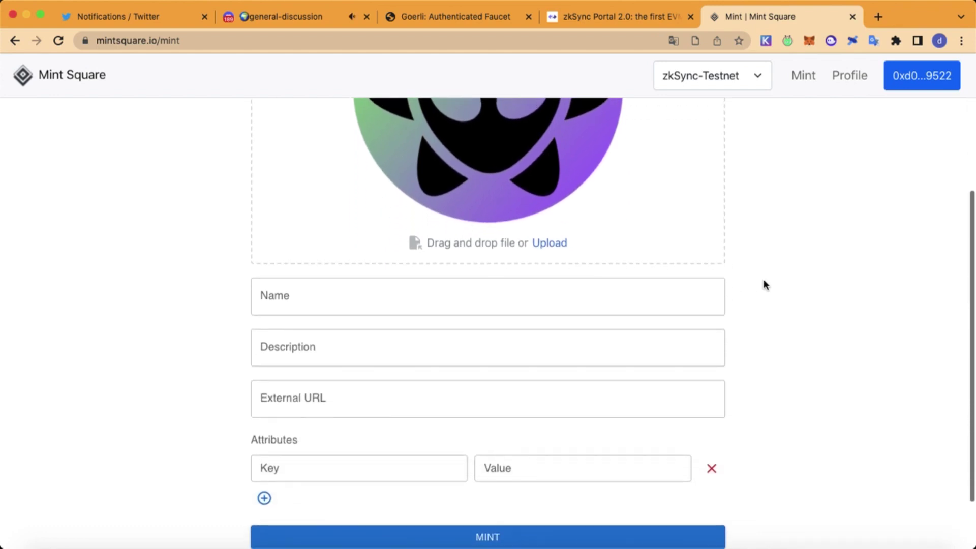
{"action": "scroll", "coordinate": [763, 279], "scroll_direction": "up", "scroll_amount": 5}
{"action": "scroll", "coordinate": [764, 279], "scroll_direction": "down", "scroll_amount": 4}
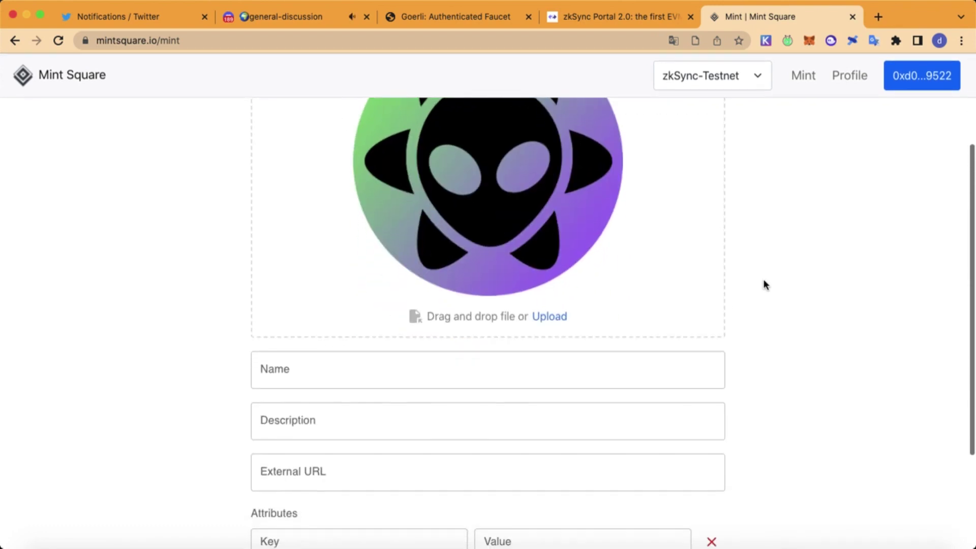
{"action": "left_click", "coordinate": [342, 312]}
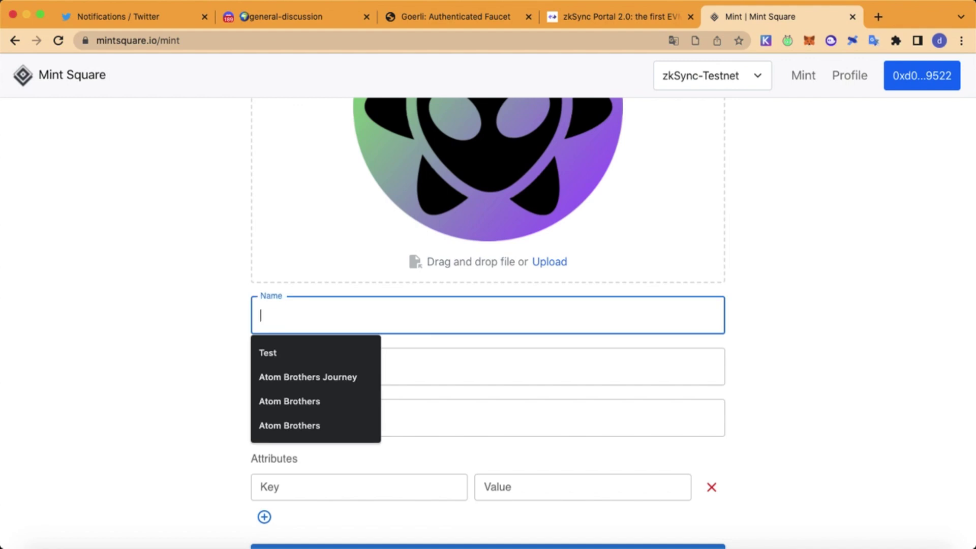
{"action": "type", "text": "at"}
{"action": "left_click", "coordinate": [312, 379]}
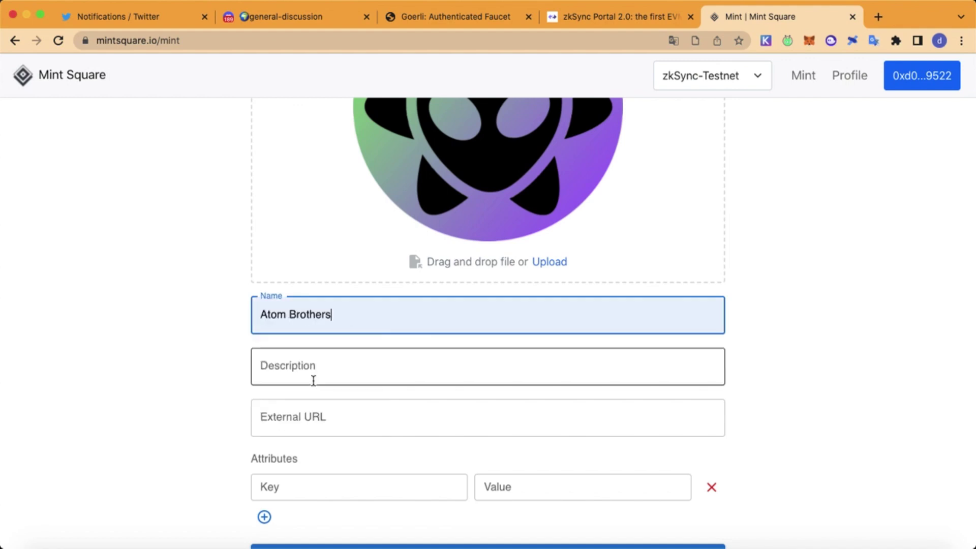
{"action": "left_click", "coordinate": [346, 380]}
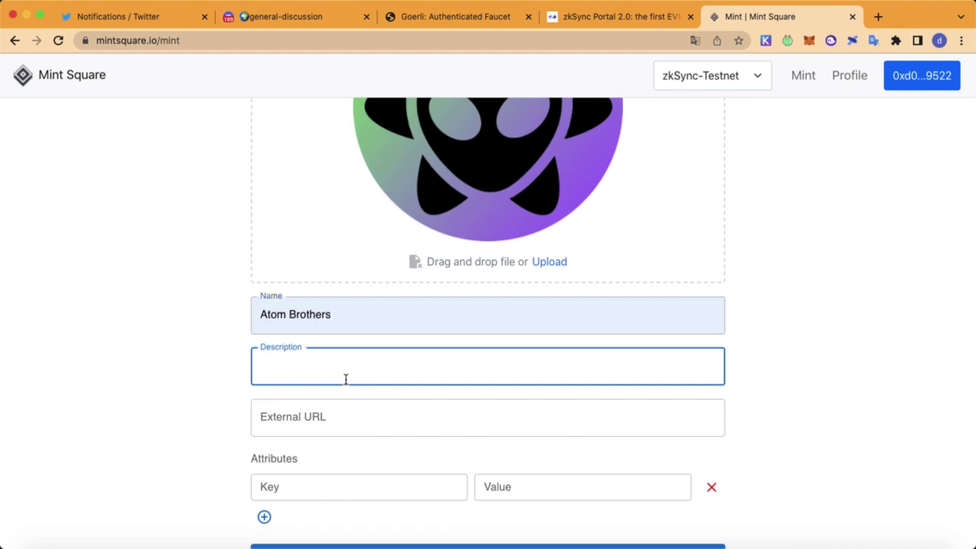
{"action": "type", "text": "The"}
{"action": "type", "text": " Atom br"}
{"action": "type", "text": "Brothers NFT"}
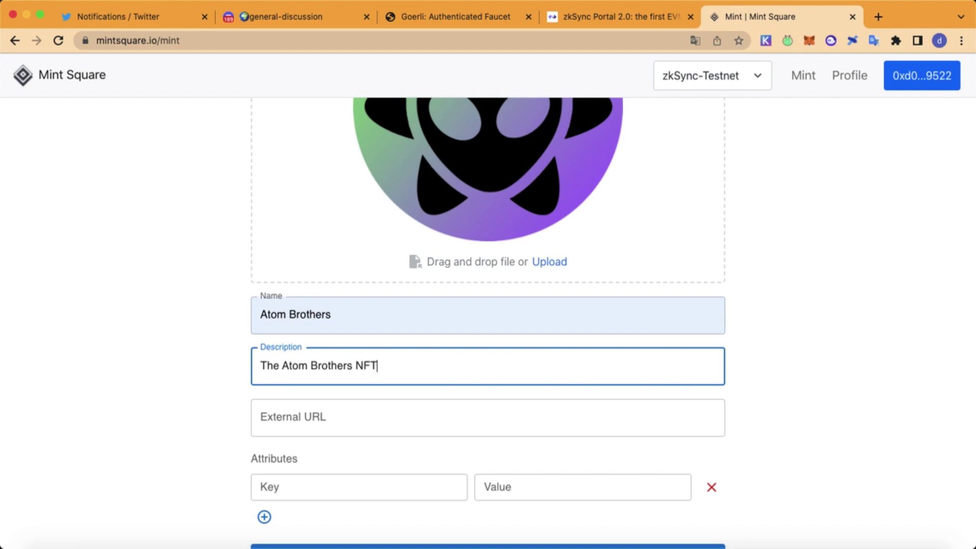
{"action": "scroll", "coordinate": [405, 368], "scroll_direction": "down", "scroll_amount": 2}
{"action": "left_click", "coordinate": [364, 380]}
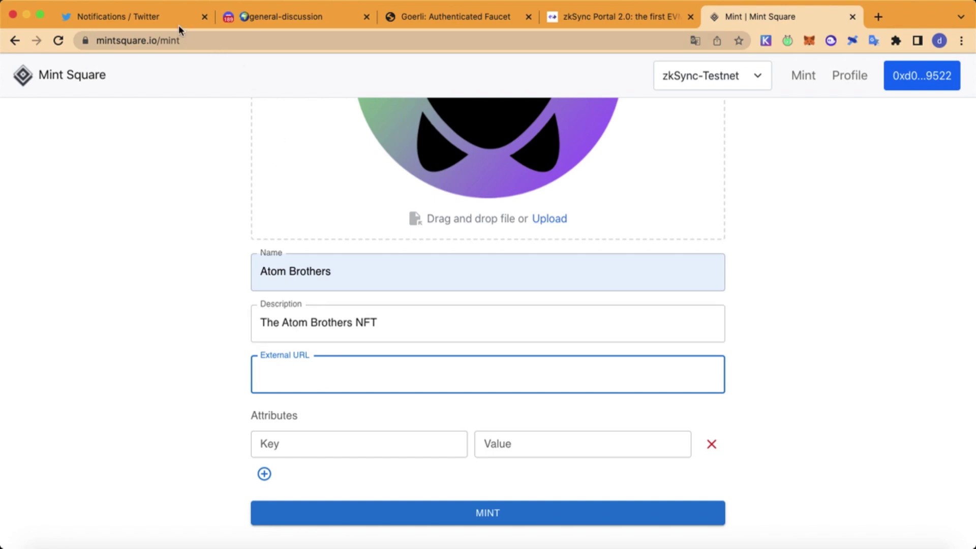
Step: Copy the Mint Square Twitter profile URL, found via the account's Following list
{"action": "left_click", "coordinate": [161, 15]}
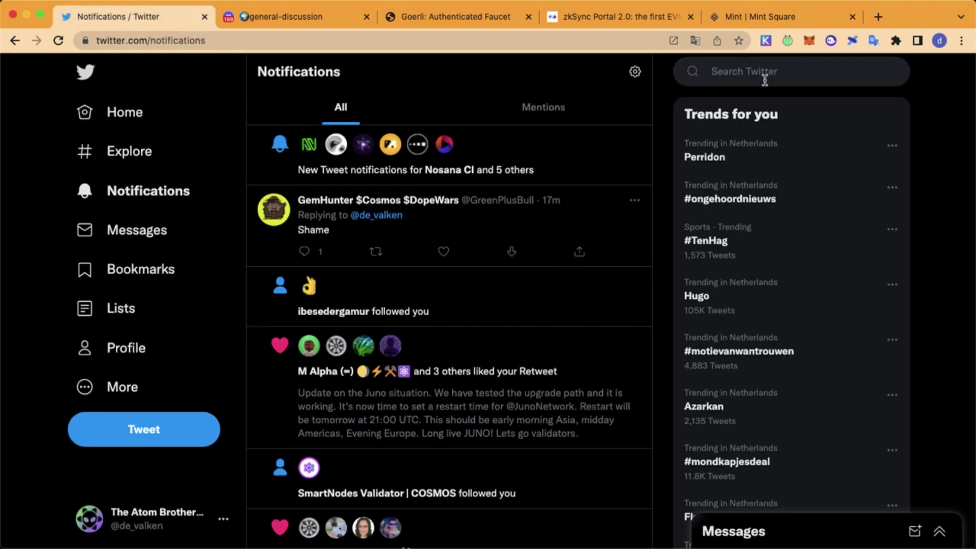
{"action": "left_click", "coordinate": [137, 348]}
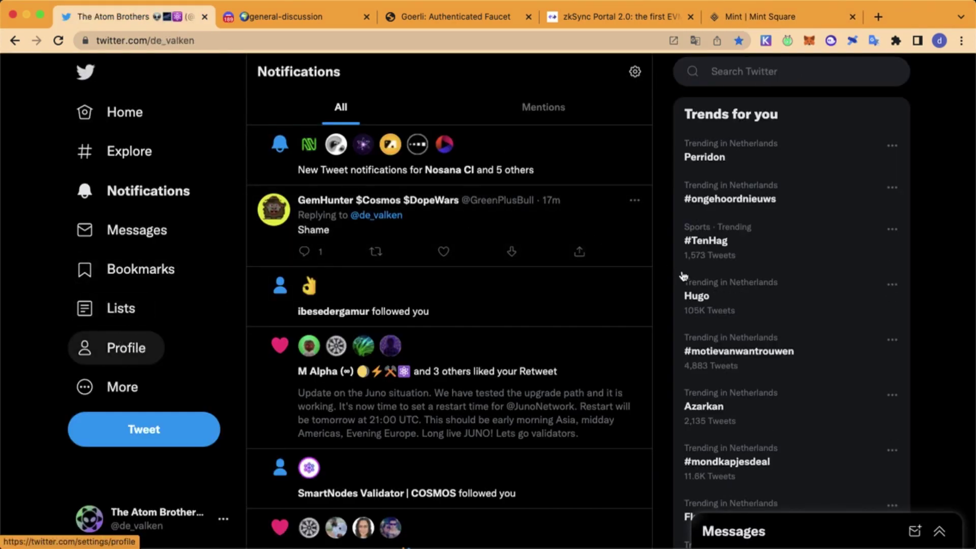
{"action": "scroll", "coordinate": [609, 356], "scroll_direction": "down", "scroll_amount": 4}
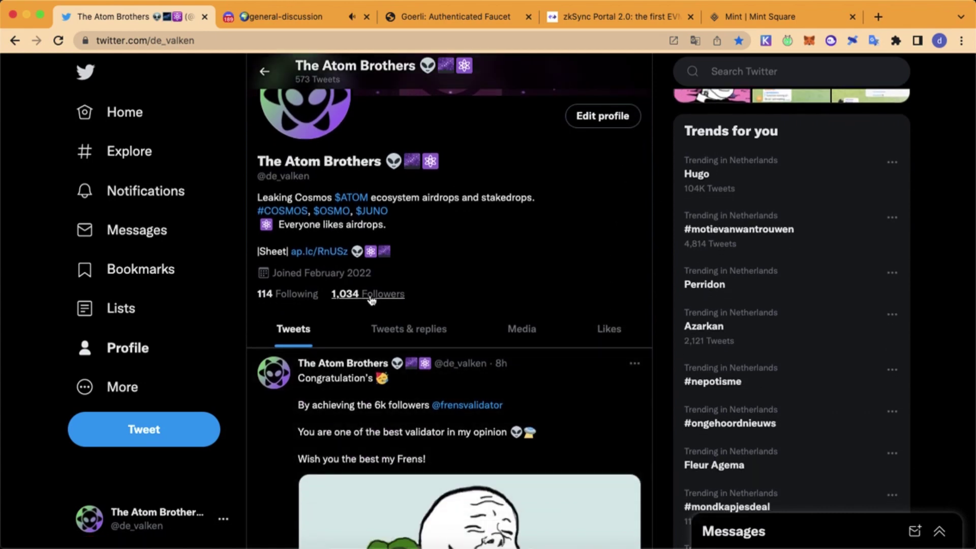
{"action": "left_click", "coordinate": [287, 296]}
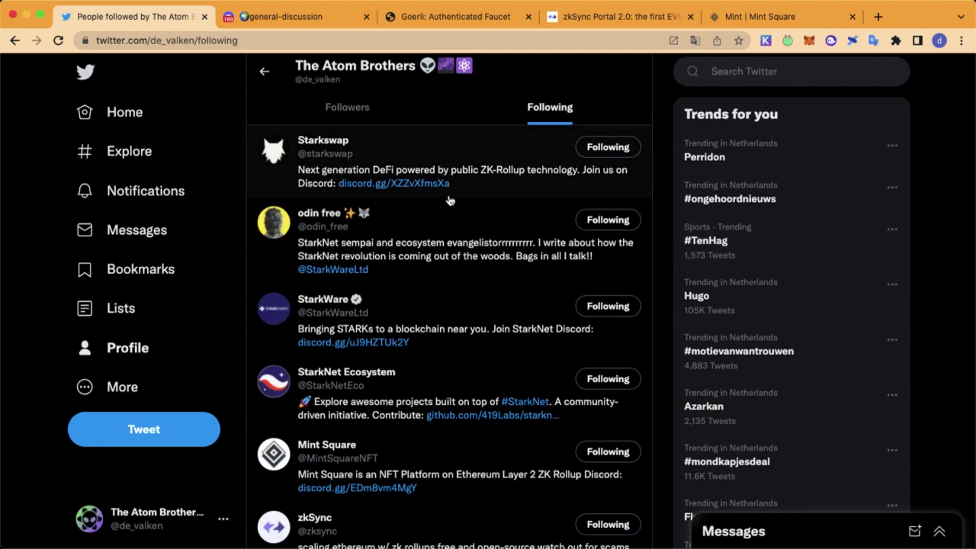
{"action": "scroll", "coordinate": [450, 201], "scroll_direction": "down", "scroll_amount": 2}
{"action": "left_click", "coordinate": [285, 366]}
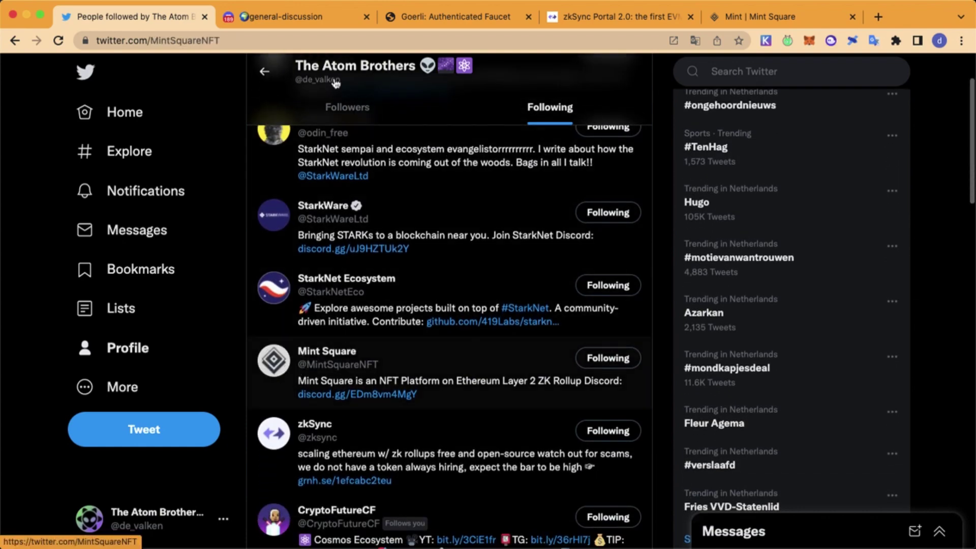
{"action": "left_click", "coordinate": [231, 40]}
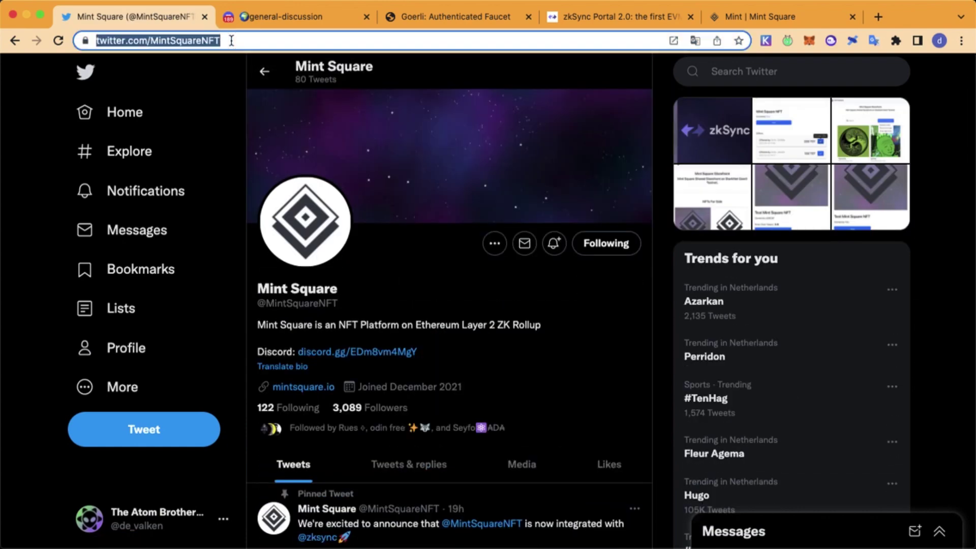
{"action": "key", "text": "ctrl+c"}
{"action": "left_click", "coordinate": [735, 15]}
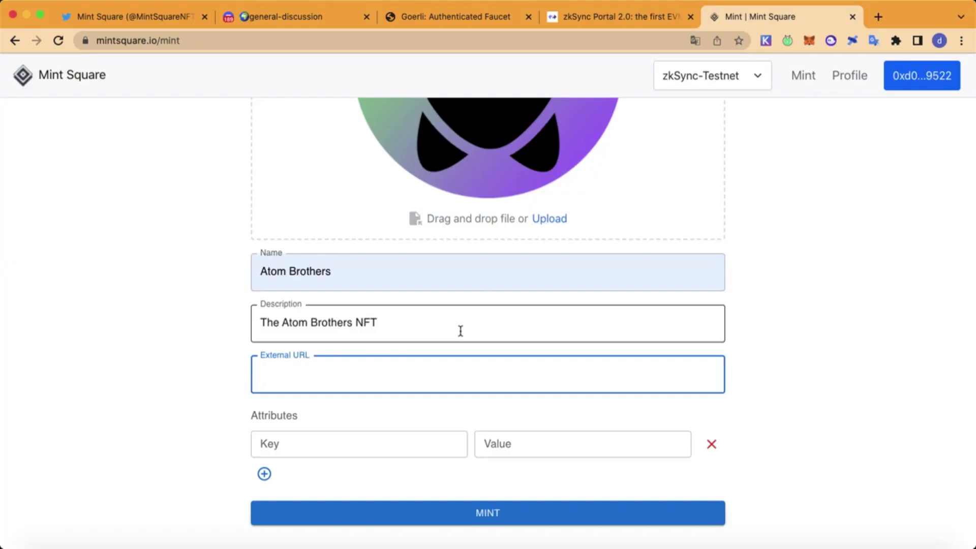
{"action": "key", "text": "ctrl+v"}
{"action": "scroll", "coordinate": [464, 330], "scroll_direction": "down", "scroll_amount": 1}
{"action": "left_click", "coordinate": [389, 402]}
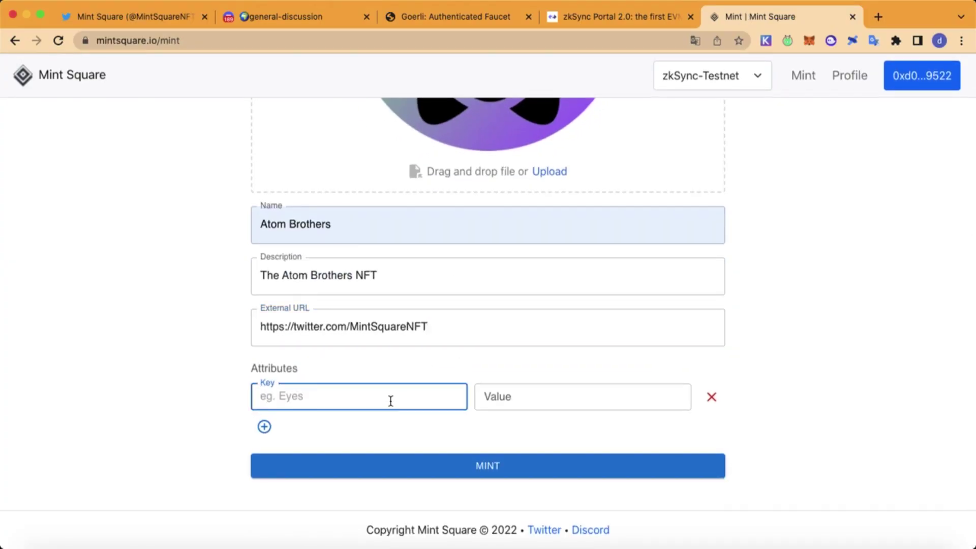
{"action": "type", "text": "12"}
{"action": "key", "text": "Tab"}
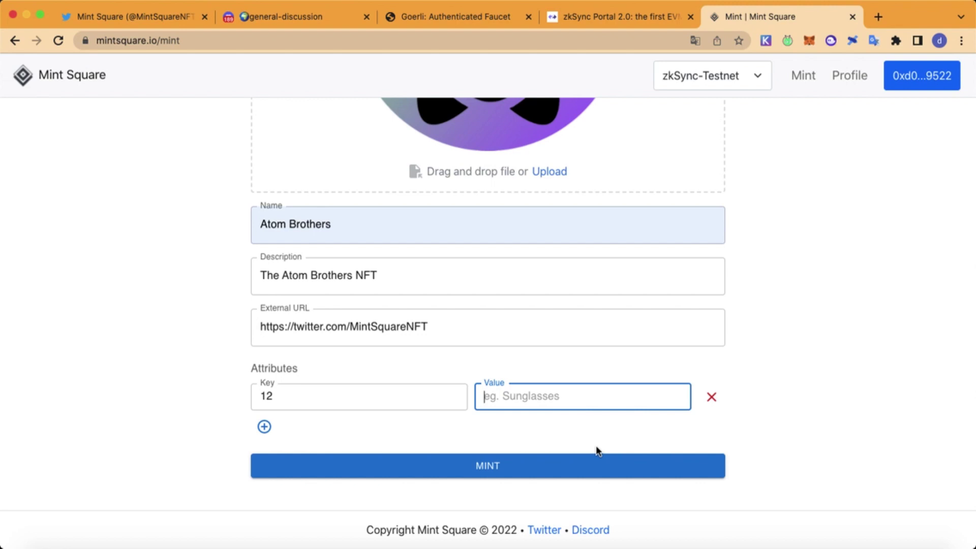
{"action": "type", "text": "100"}
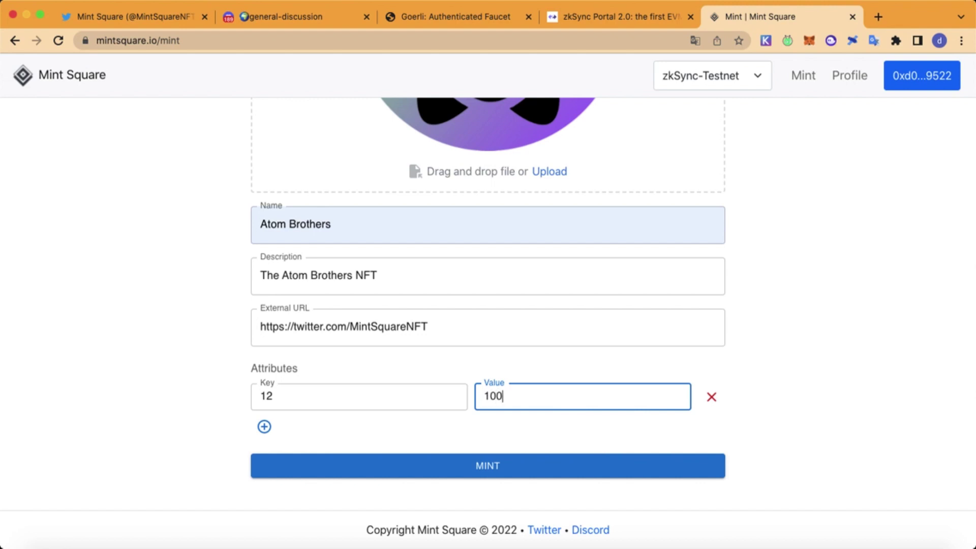
{"action": "left_click", "coordinate": [859, 413]}
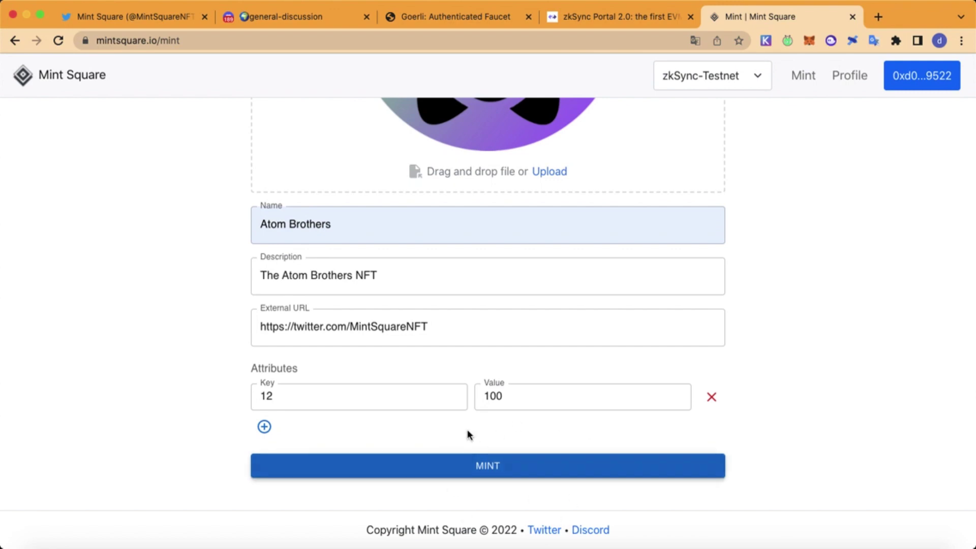
{"action": "left_click", "coordinate": [493, 470]}
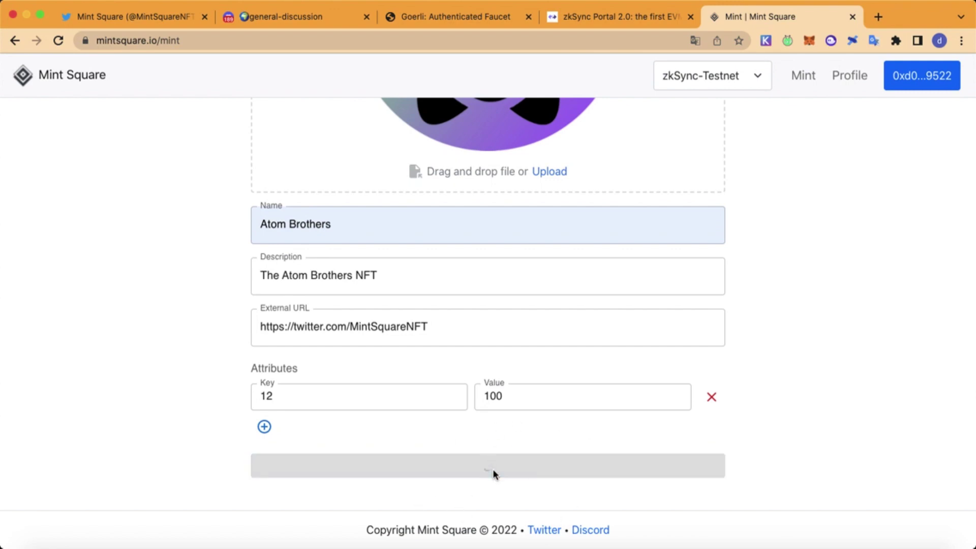
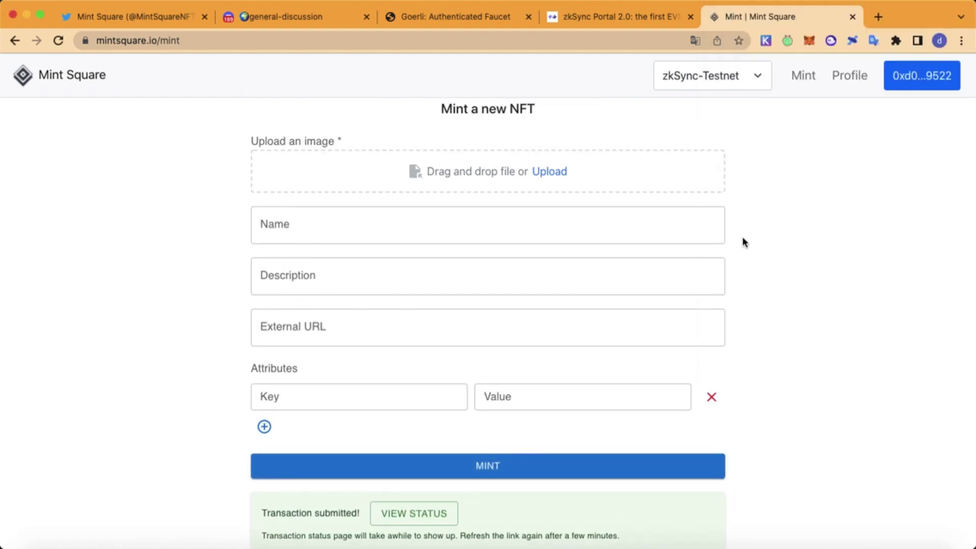
Step: Return to the Mint Square home page, open the Mint Square Storefront collection, and scroll to the dolphin NFT
{"action": "scroll", "coordinate": [742, 236], "scroll_direction": "up", "scroll_amount": 1}
{"action": "scroll", "coordinate": [742, 236], "scroll_direction": "down", "scroll_amount": 2}
{"action": "scroll", "coordinate": [727, 173], "scroll_direction": "up", "scroll_amount": 2}
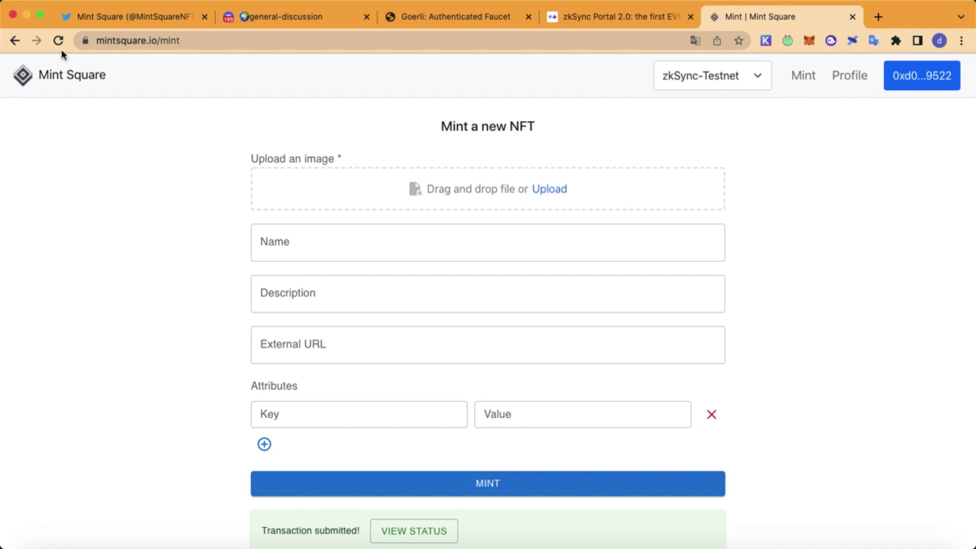
{"action": "left_click", "coordinate": [56, 80]}
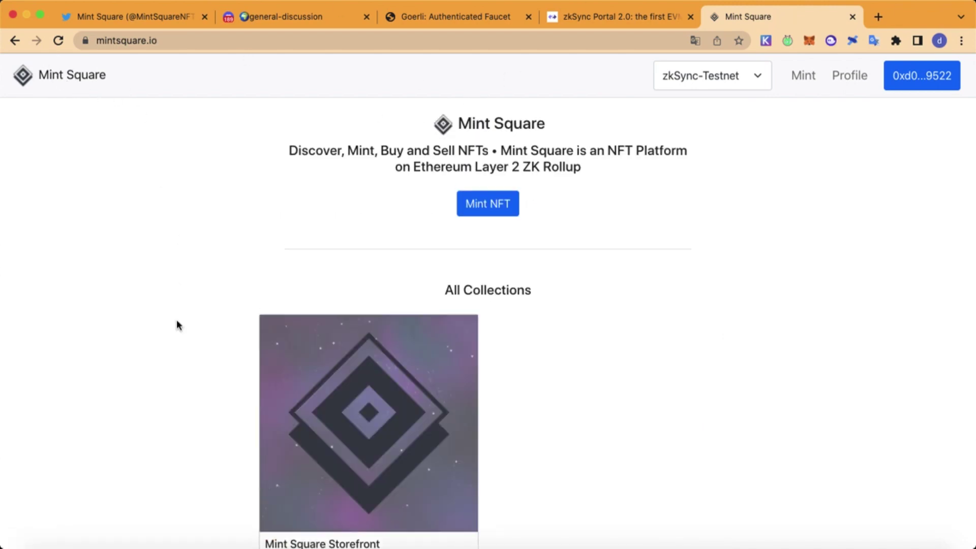
{"action": "scroll", "coordinate": [176, 326], "scroll_direction": "down", "scroll_amount": 2}
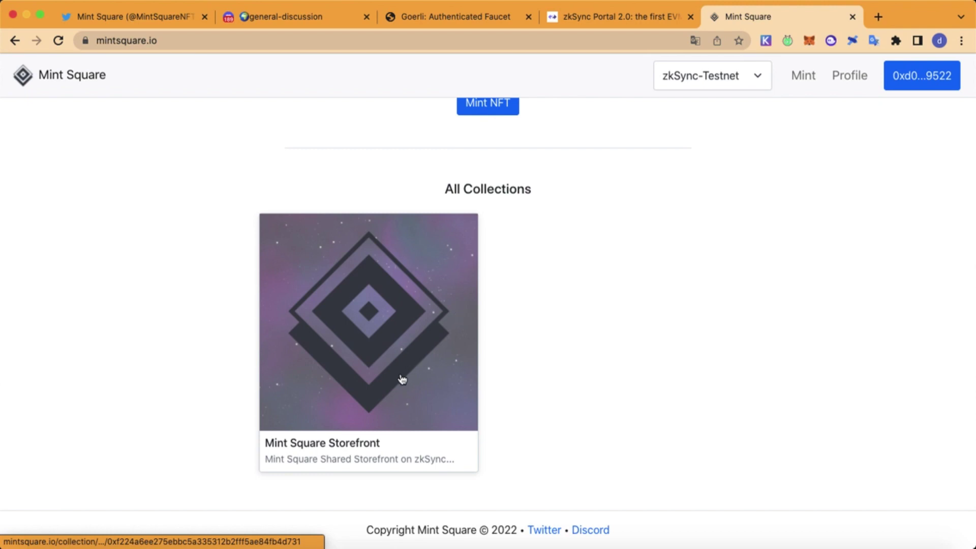
{"action": "left_click", "coordinate": [402, 379]}
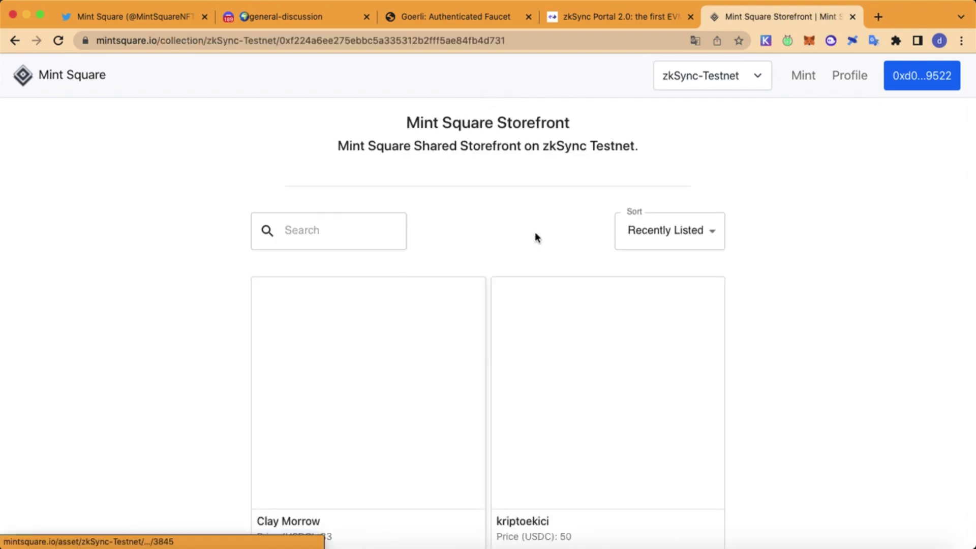
{"action": "scroll", "coordinate": [466, 216], "scroll_direction": "down", "scroll_amount": 3}
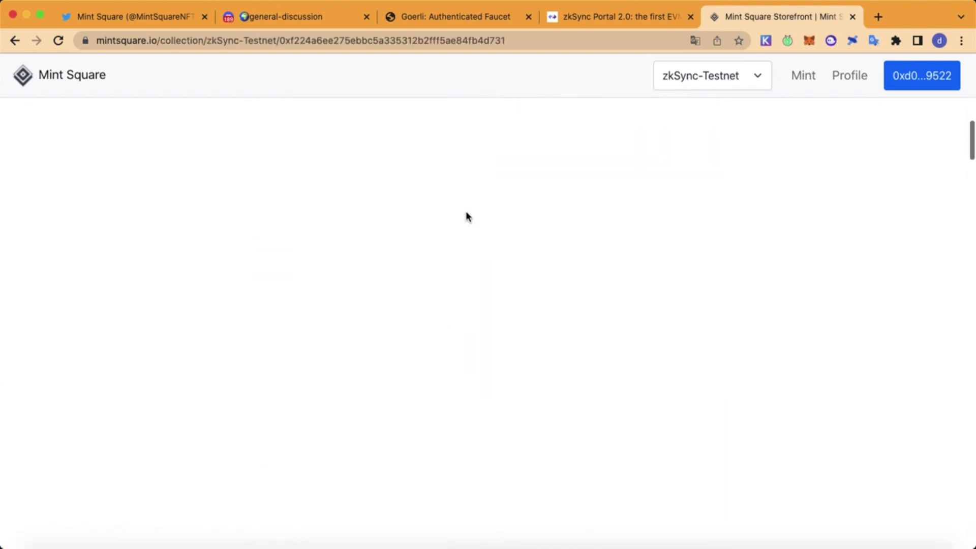
{"action": "scroll", "coordinate": [466, 216], "scroll_direction": "up", "scroll_amount": 6}
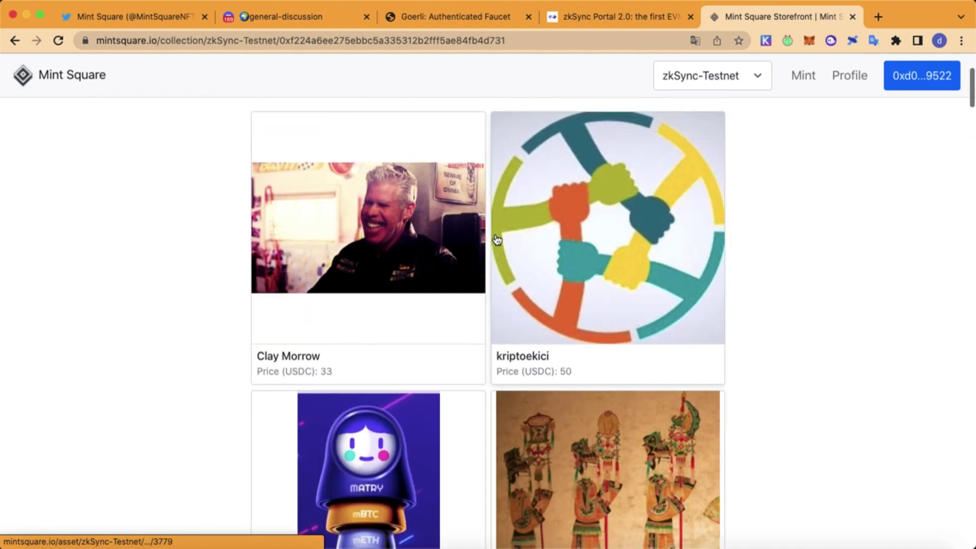
{"action": "scroll", "coordinate": [497, 239], "scroll_direction": "down", "scroll_amount": 5}
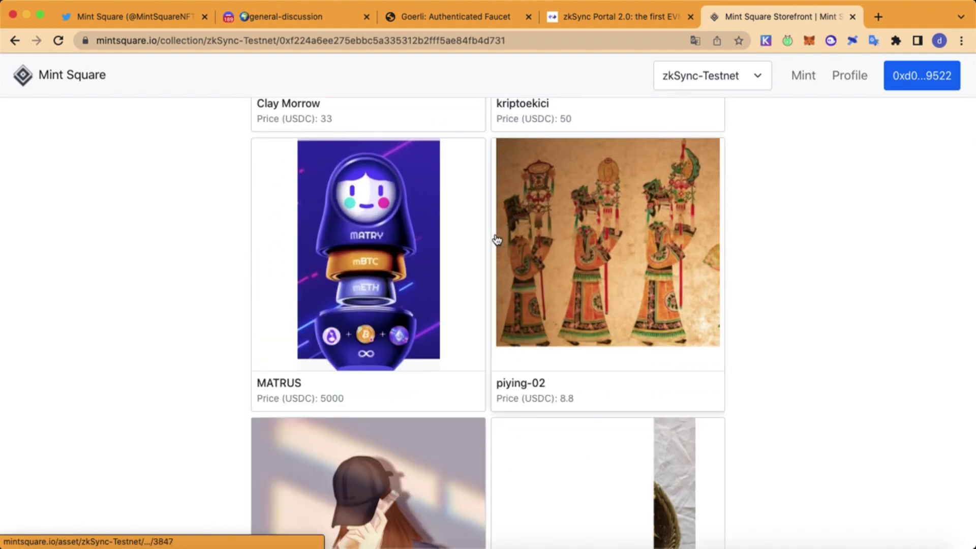
{"action": "scroll", "coordinate": [497, 240], "scroll_direction": "down", "scroll_amount": 2}
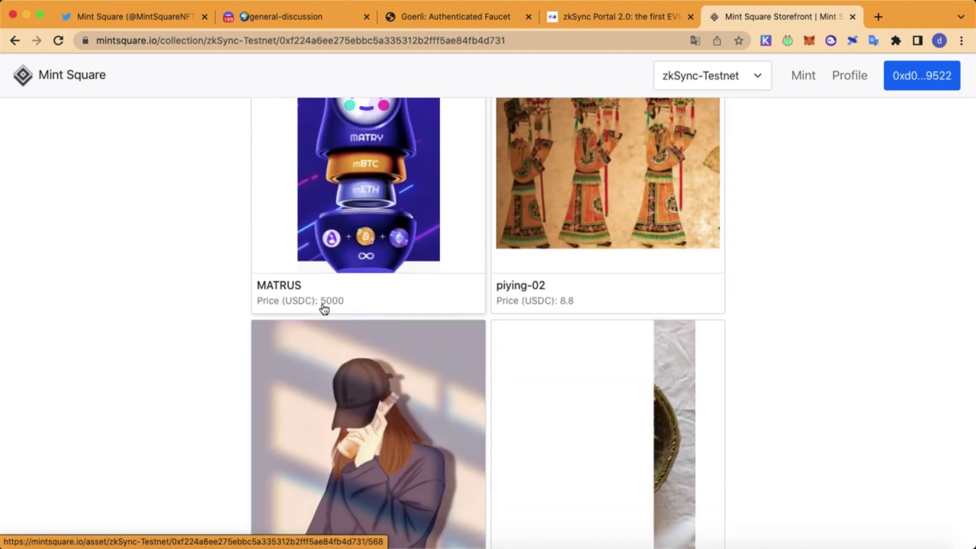
{"action": "scroll", "coordinate": [348, 287], "scroll_direction": "down", "scroll_amount": 8}
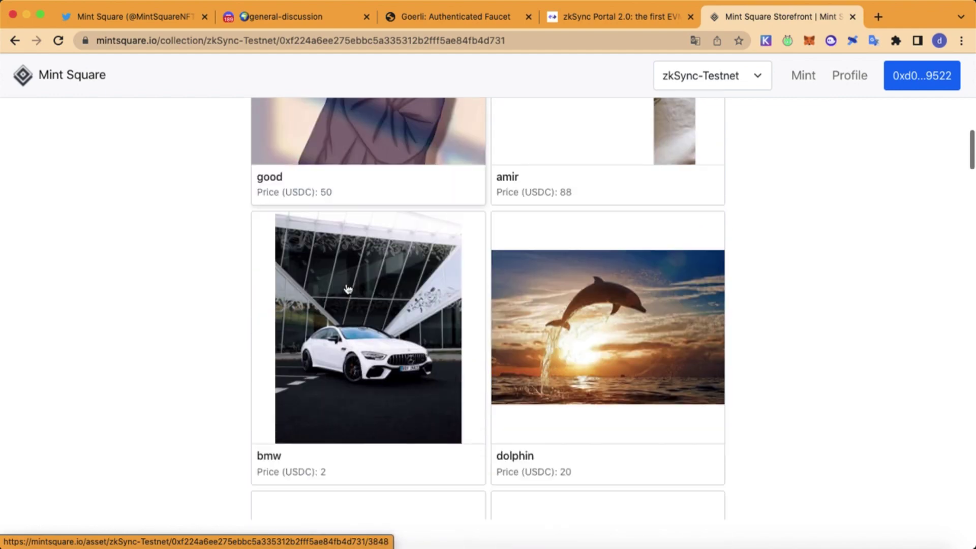
{"action": "scroll", "coordinate": [348, 289], "scroll_direction": "down", "scroll_amount": 1}
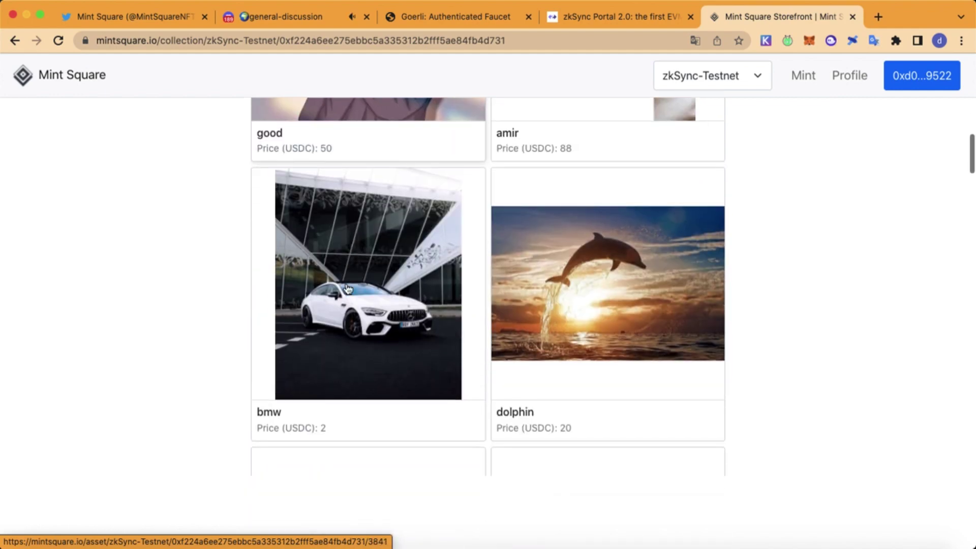
Step: Open the dolphin NFT's page and start buying it for 20 USDC
{"action": "left_click", "coordinate": [616, 283]}
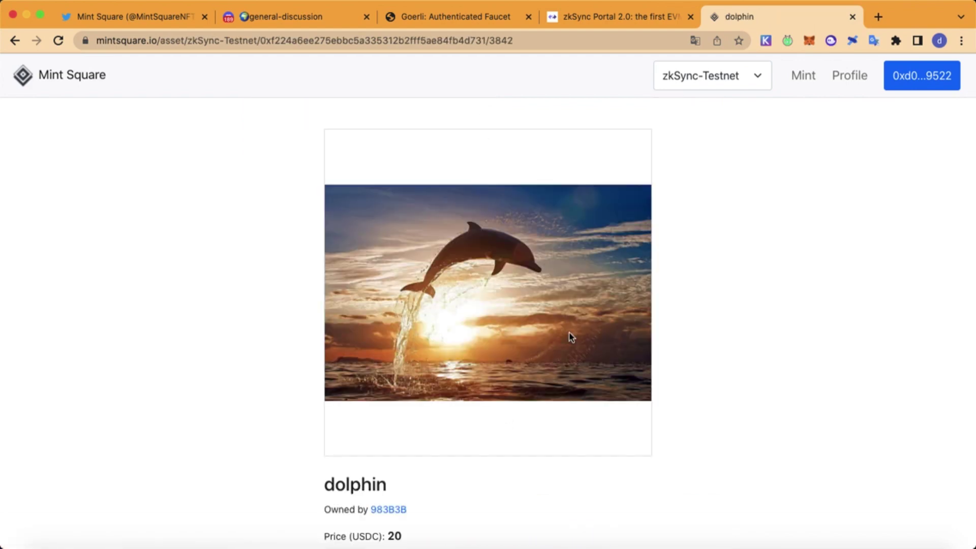
{"action": "scroll", "coordinate": [572, 337], "scroll_direction": "down", "scroll_amount": 6}
{"action": "scroll", "coordinate": [569, 336], "scroll_direction": "up", "scroll_amount": 1}
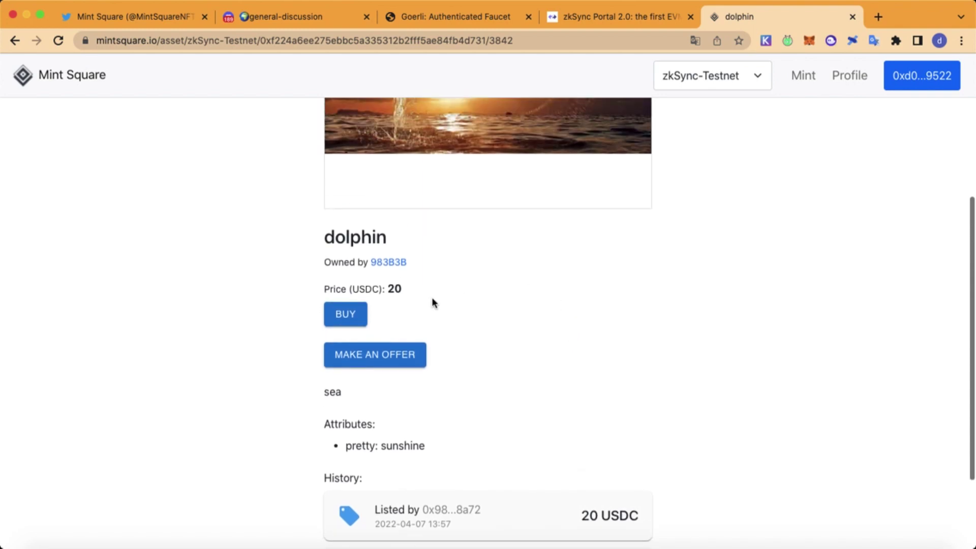
{"action": "left_click", "coordinate": [338, 315]}
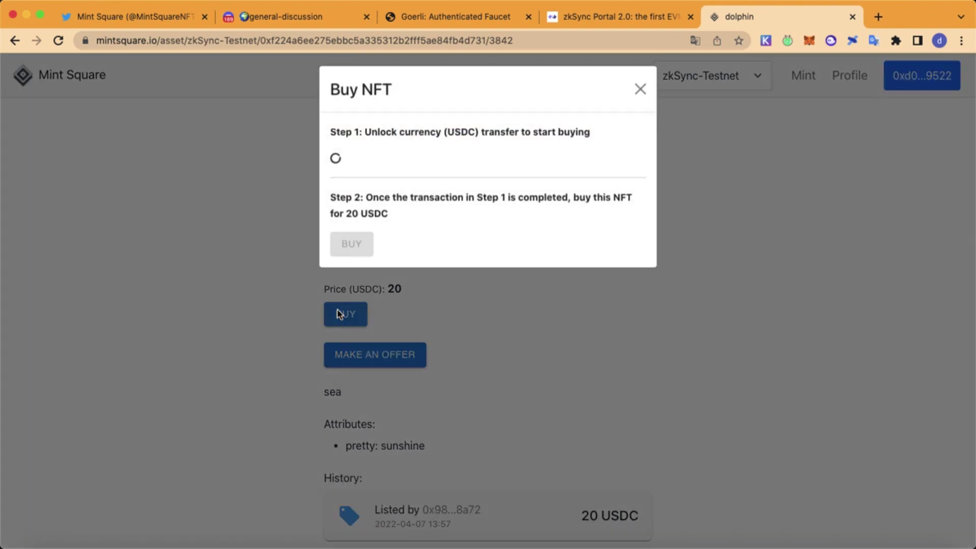
Step: Unlock USDC for the purchase, sign it in MetaMask with TEKEN, then close the Buy NFT dialog
{"action": "left_click", "coordinate": [375, 172]}
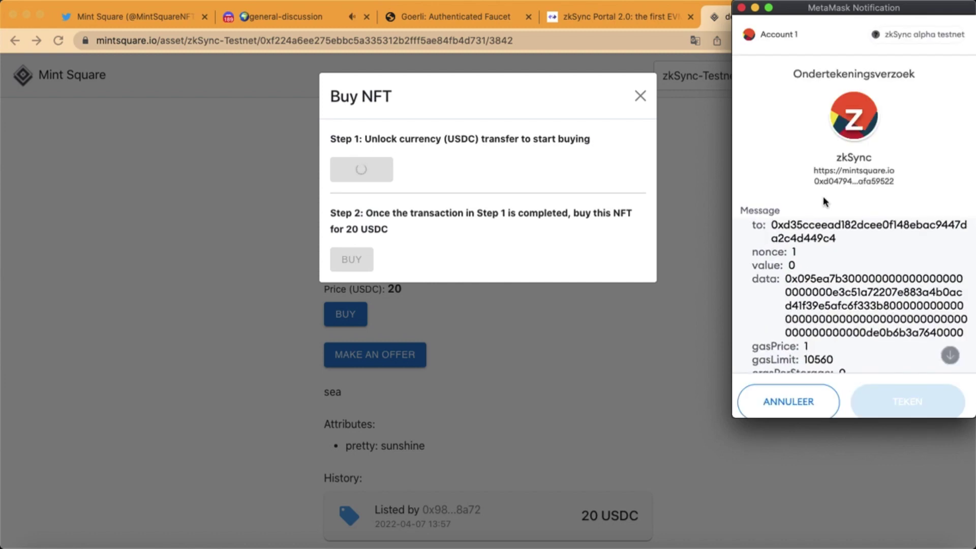
{"action": "scroll", "coordinate": [866, 212], "scroll_direction": "down", "scroll_amount": 5}
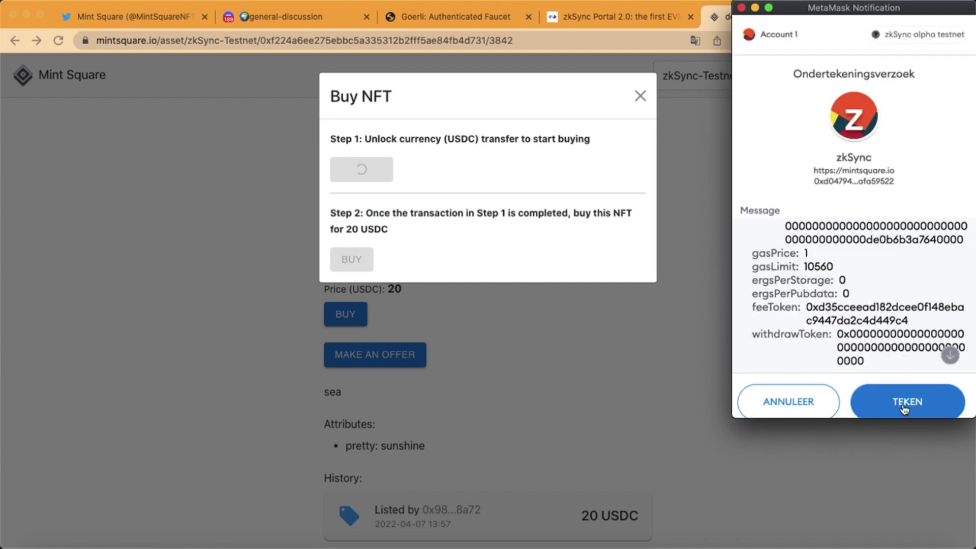
{"action": "left_click", "coordinate": [904, 407]}
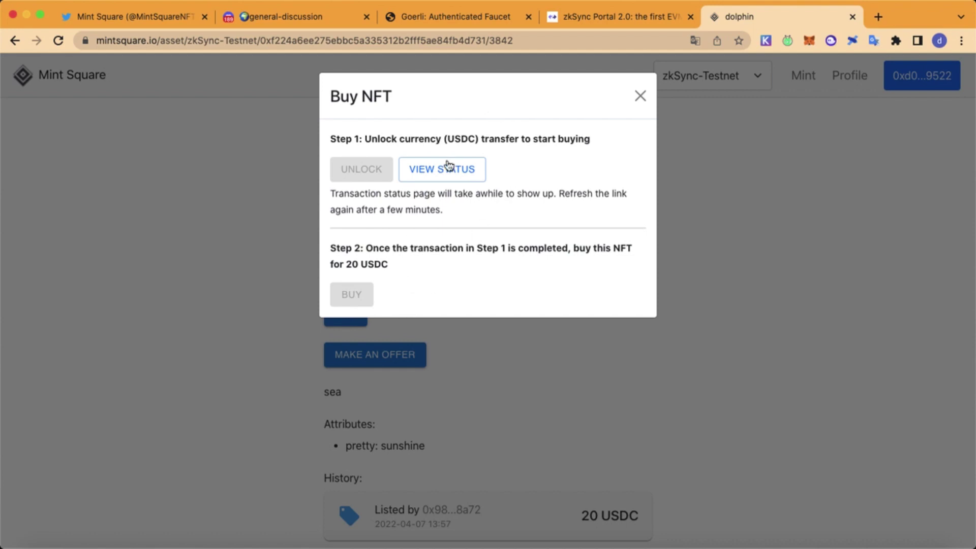
{"action": "left_click_drag", "start_coordinate": [356, 210], "coordinate": [437, 205]}
{"action": "left_click", "coordinate": [476, 208]}
{"action": "left_click_drag", "start_coordinate": [331, 195], "coordinate": [474, 212]}
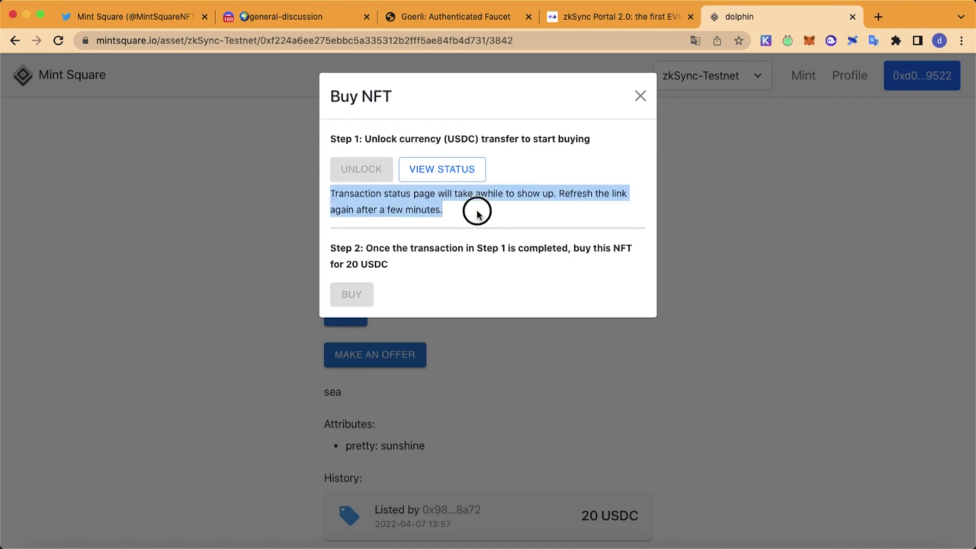
{"action": "left_click", "coordinate": [475, 211]}
{"action": "left_click", "coordinate": [640, 96]}
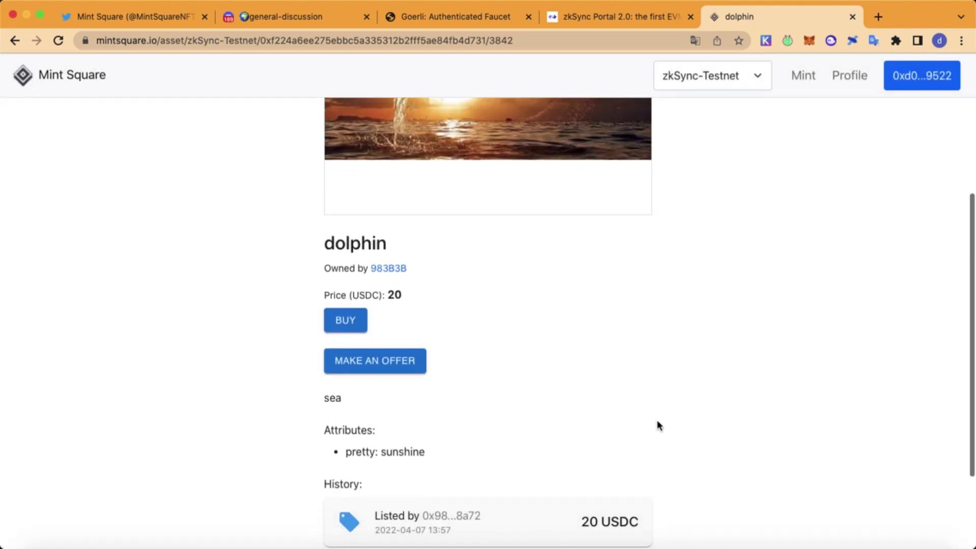
Step: Retry buying the dolphin for 20 USDC with USDC unlocked, then dismiss the JSON-RPC error and close the dialog
{"action": "left_click", "coordinate": [357, 315]}
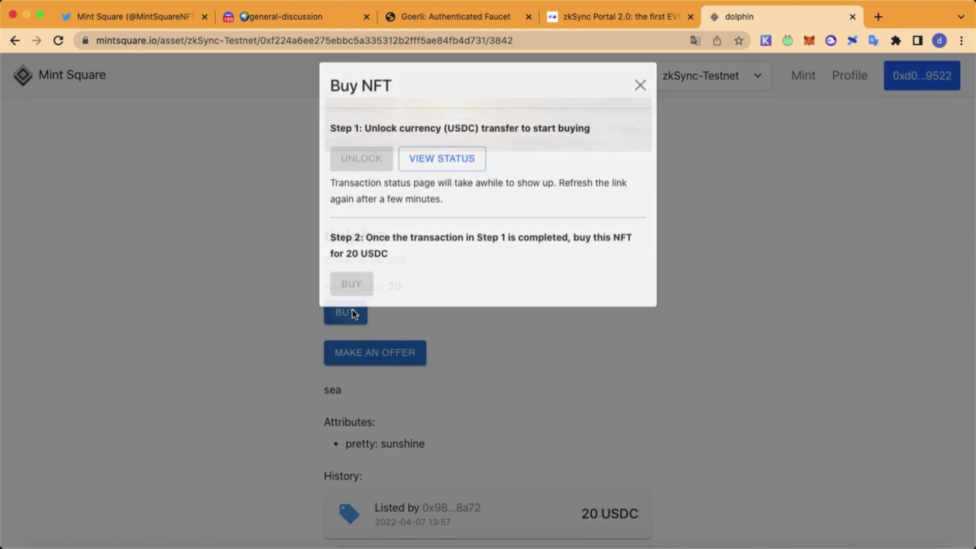
{"action": "left_click", "coordinate": [747, 343]}
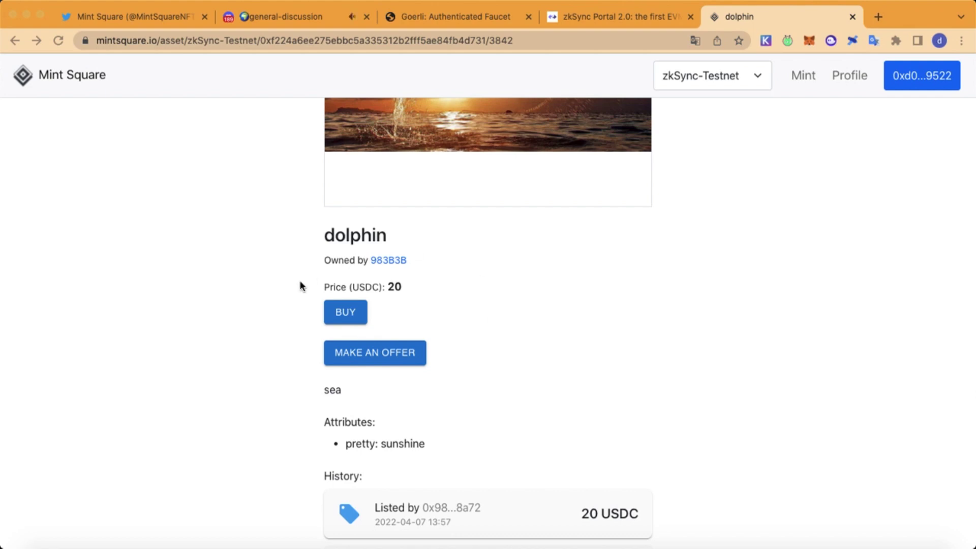
{"action": "left_click", "coordinate": [360, 312]}
{"action": "left_click", "coordinate": [350, 321]}
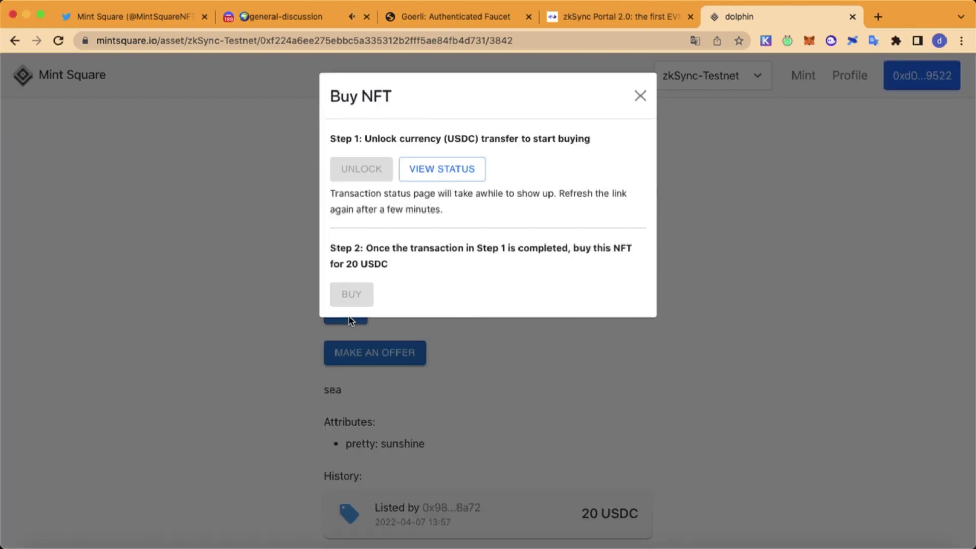
{"action": "left_click_drag", "start_coordinate": [323, 181], "coordinate": [366, 173]}
{"action": "left_click", "coordinate": [352, 294]}
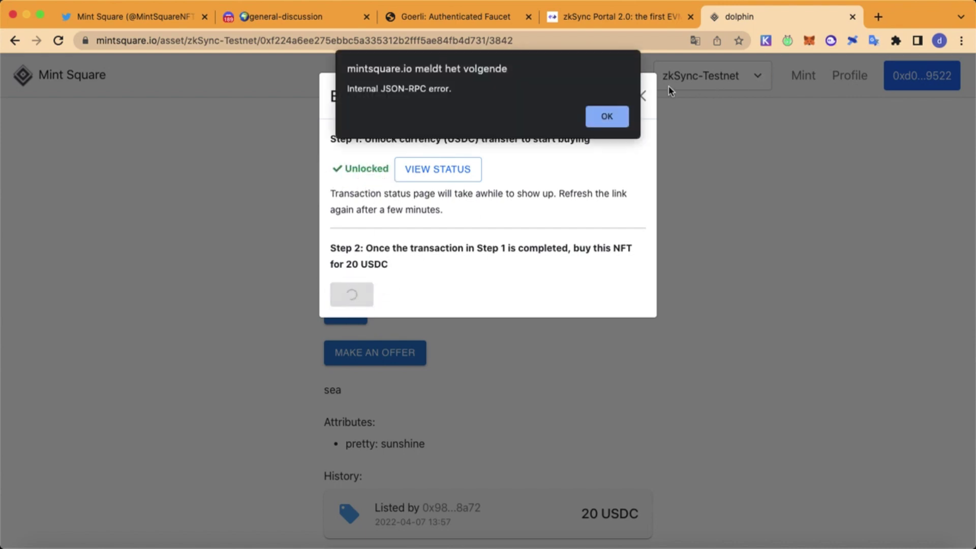
{"action": "left_click", "coordinate": [607, 117]}
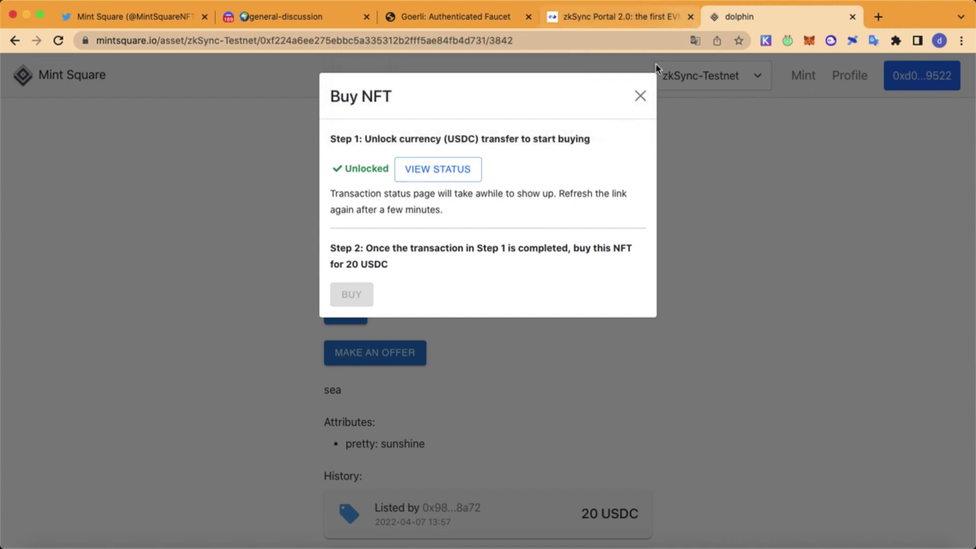
{"action": "left_click", "coordinate": [640, 96]}
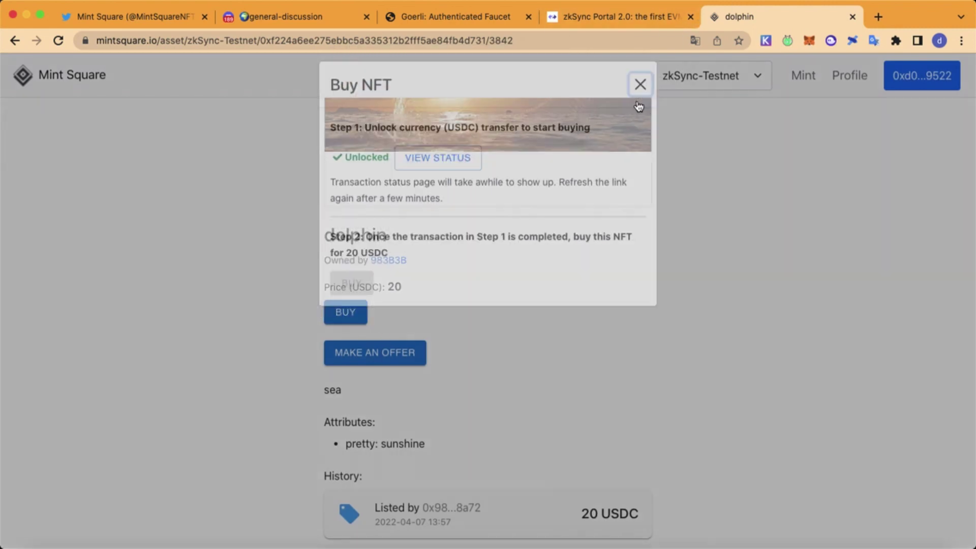
Step: Check the owned Atom Brothers NFT on the profile page, then view the Mint page
{"action": "left_click", "coordinate": [834, 79]}
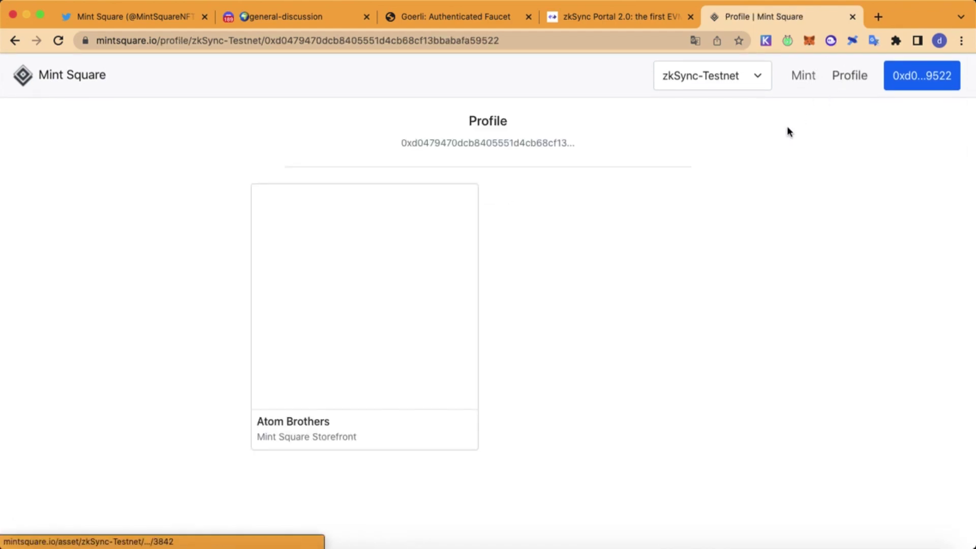
{"action": "scroll", "coordinate": [685, 244], "scroll_direction": "down", "scroll_amount": 1}
{"action": "scroll", "coordinate": [686, 244], "scroll_direction": "up", "scroll_amount": 1}
{"action": "left_click", "coordinate": [803, 76]}
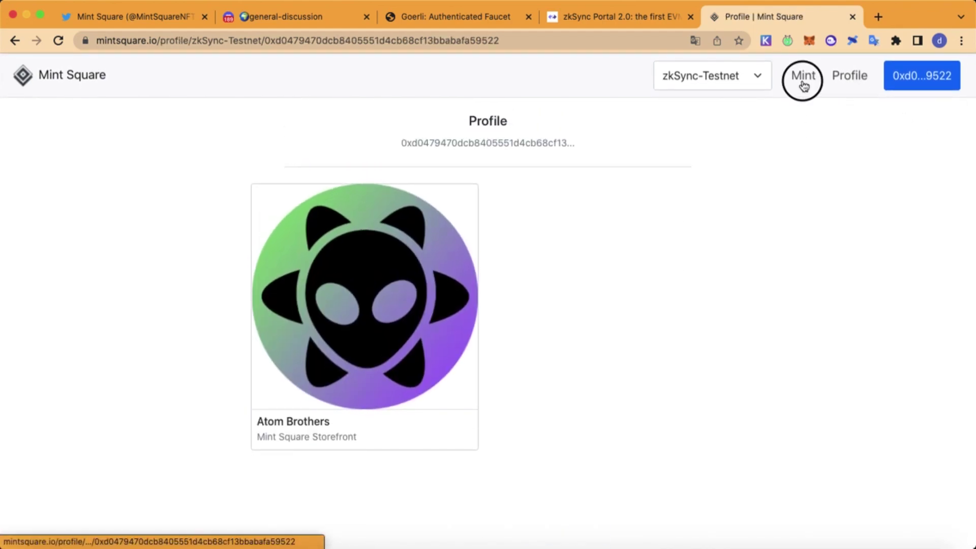
Step: Go back to the Mint Square Storefront collection and scroll to the tetranode NFT priced 78 USDC
{"action": "left_click", "coordinate": [57, 81]}
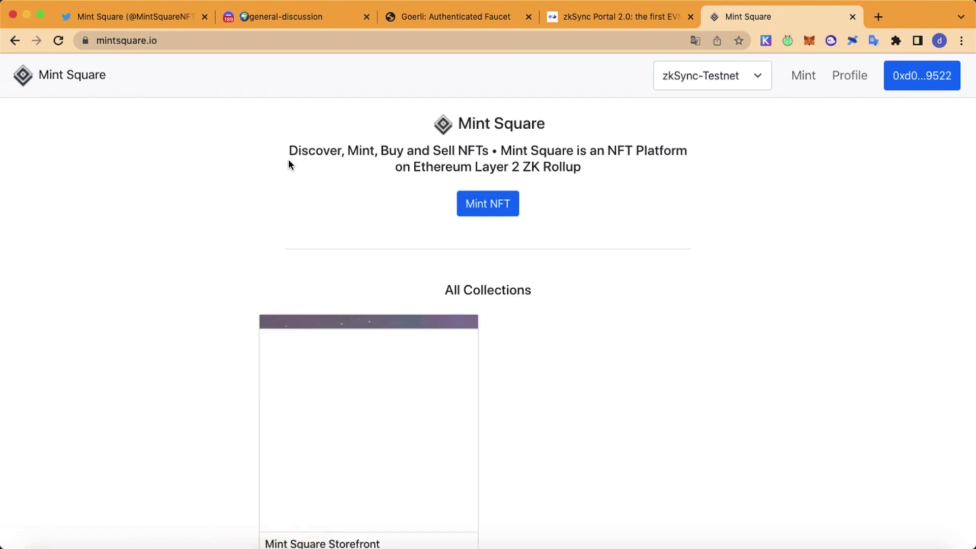
{"action": "left_click", "coordinate": [405, 402]}
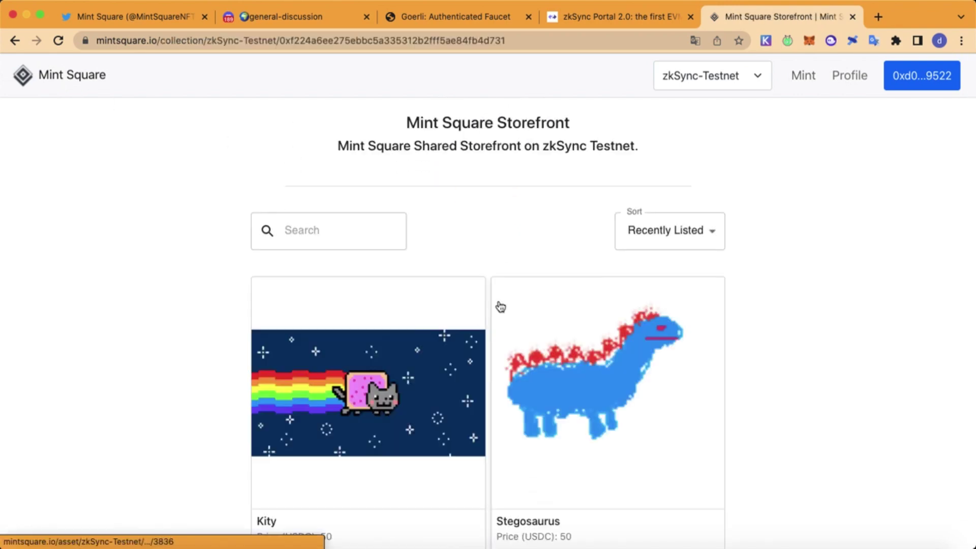
{"action": "scroll", "coordinate": [501, 306], "scroll_direction": "down", "scroll_amount": 5}
{"action": "scroll", "coordinate": [501, 307], "scroll_direction": "down", "scroll_amount": 15}
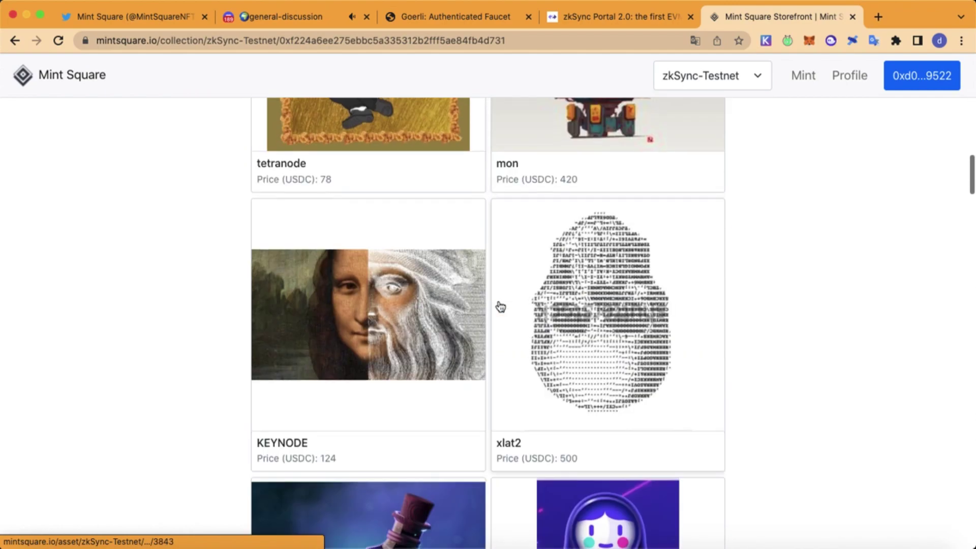
{"action": "scroll", "coordinate": [656, 203], "scroll_direction": "up", "scroll_amount": 10}
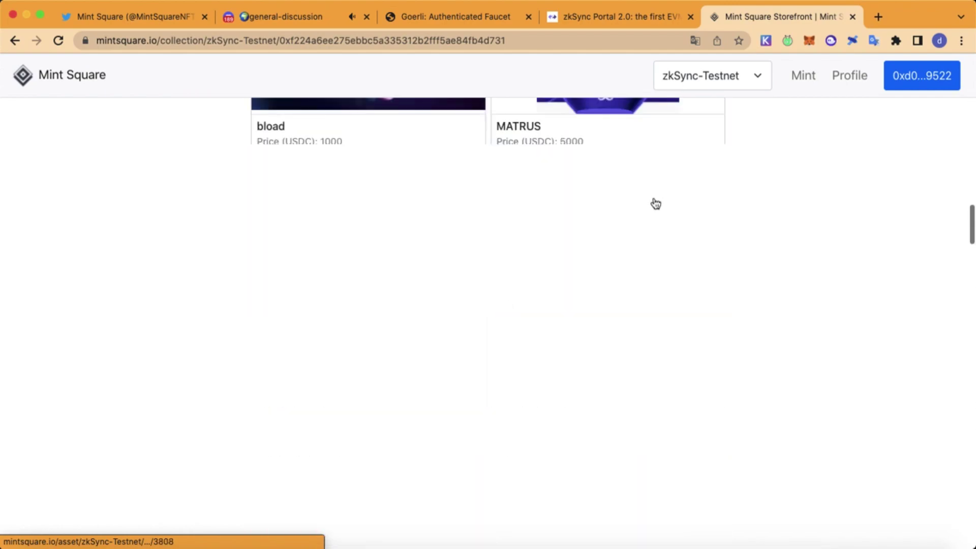
{"action": "scroll", "coordinate": [656, 204], "scroll_direction": "up", "scroll_amount": 5}
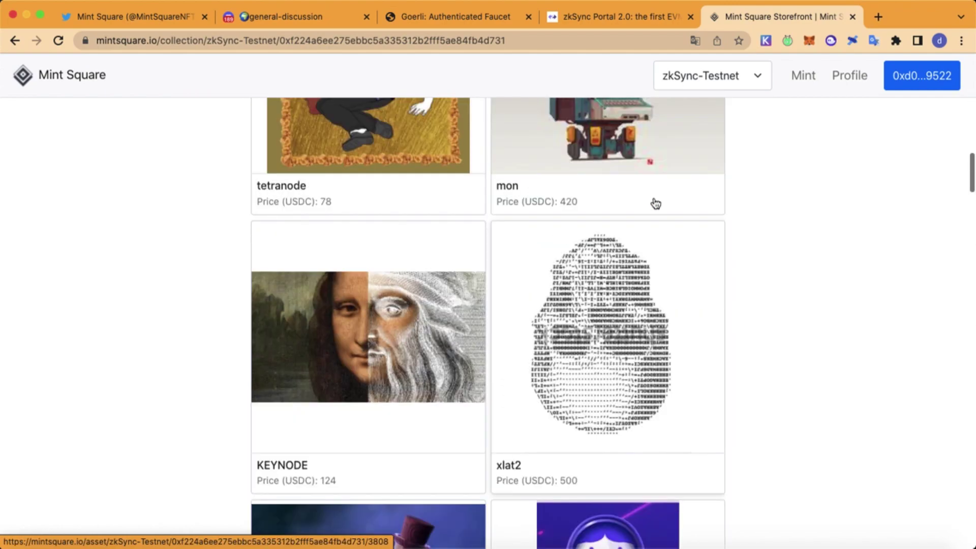
Step: Open the tetranode NFT's page from the Storefront collection
{"action": "scroll", "coordinate": [656, 204], "scroll_direction": "up", "scroll_amount": 3}
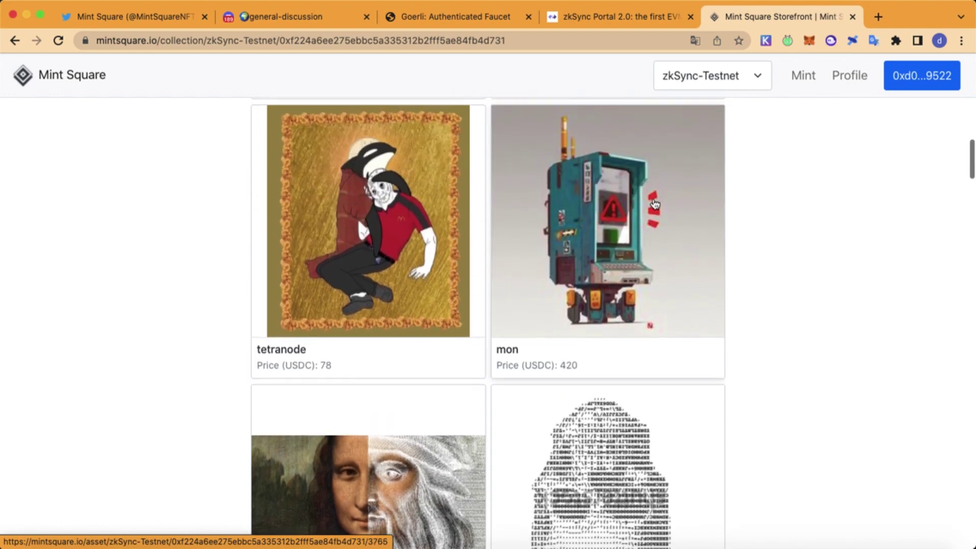
{"action": "left_click", "coordinate": [392, 248]}
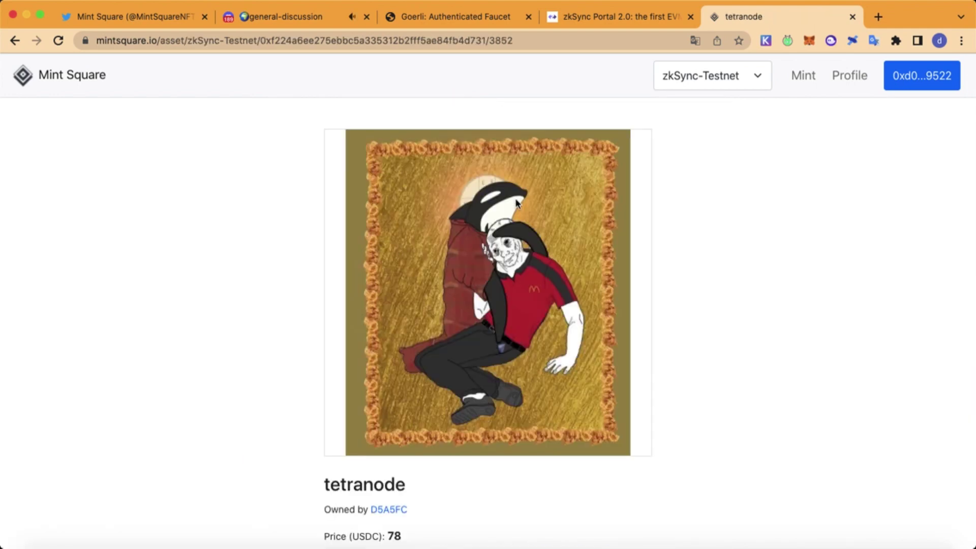
{"action": "scroll", "coordinate": [513, 304], "scroll_direction": "down", "scroll_amount": 5}
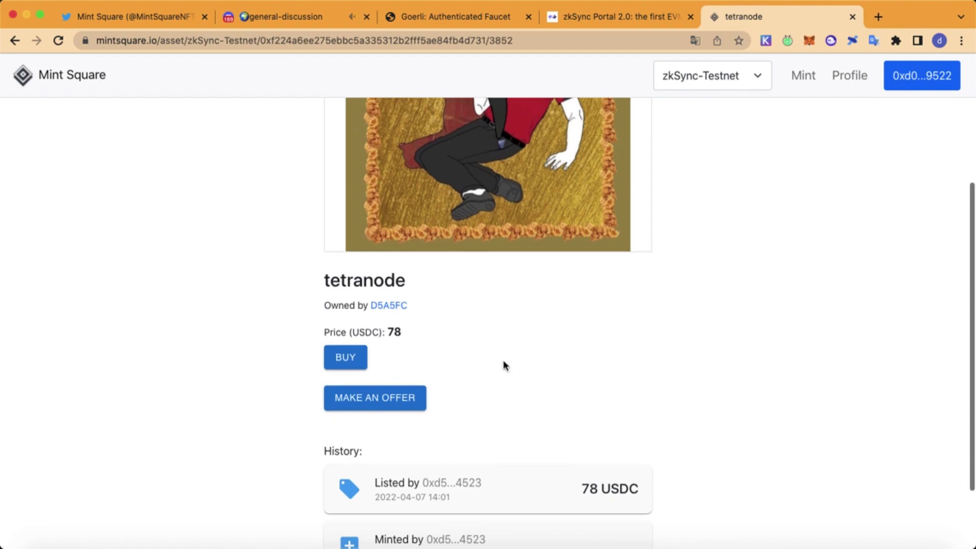
{"action": "scroll", "coordinate": [504, 364], "scroll_direction": "down", "scroll_amount": 3}
Step: Buy tetranode for 78 USDC, sign with TEKEN in MetaMask, close the dialog, and go to your profile
{"action": "left_click", "coordinate": [357, 269]}
{"action": "left_click", "coordinate": [347, 248]}
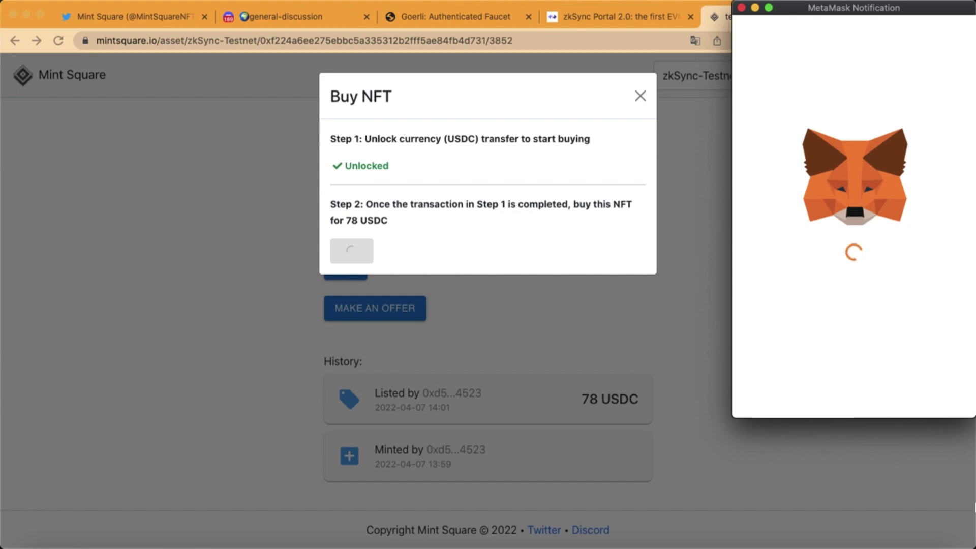
{"action": "scroll", "coordinate": [903, 345], "scroll_direction": "down", "scroll_amount": 10}
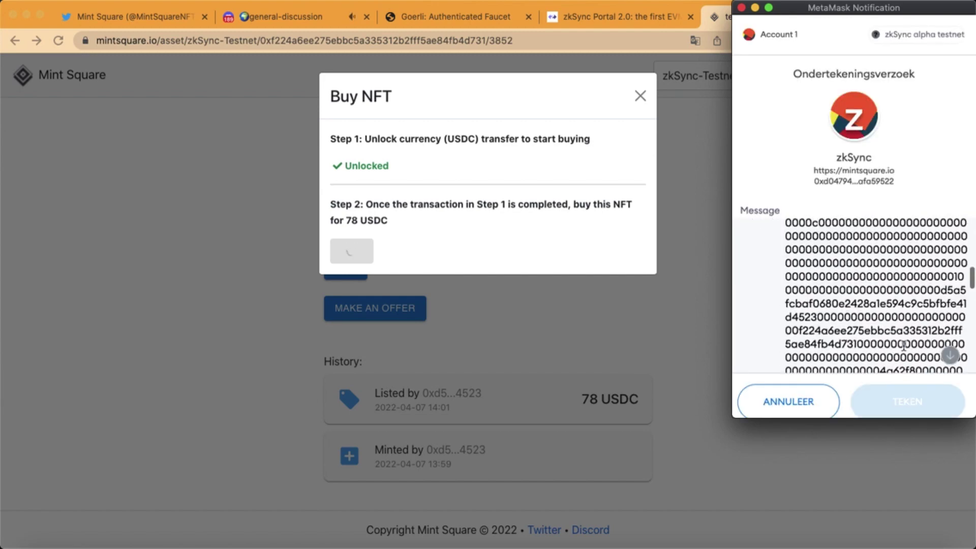
{"action": "left_click", "coordinate": [893, 404]}
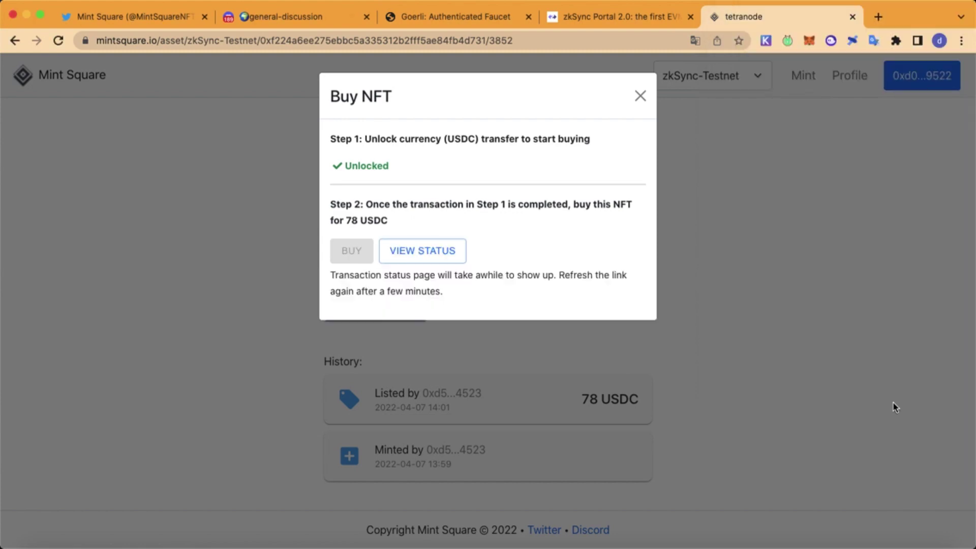
{"action": "left_click", "coordinate": [641, 97]}
{"action": "scroll", "coordinate": [660, 206], "scroll_direction": "up", "scroll_amount": 5}
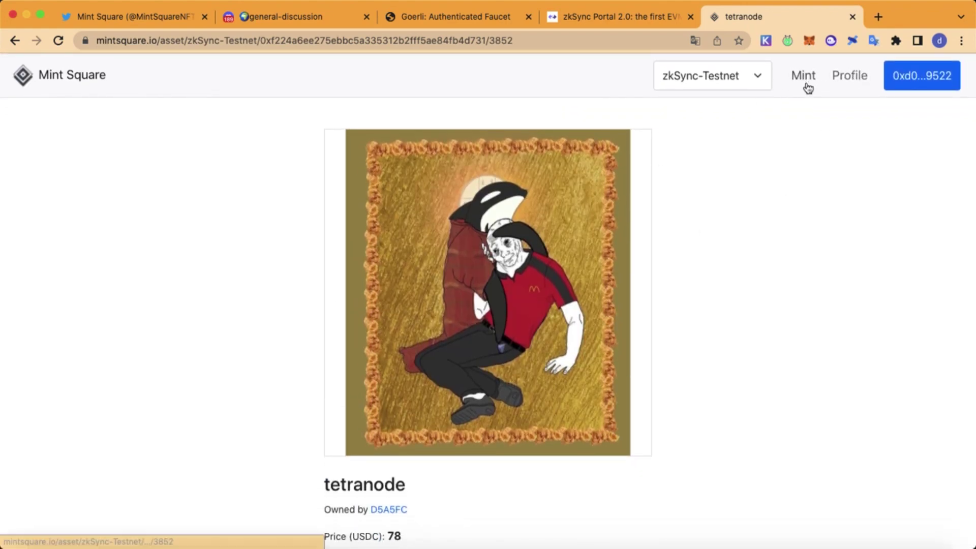
{"action": "left_click", "coordinate": [846, 79]}
Step: Open your Atom Brothers NFT from the profile and bring up its SELL listing form
{"action": "scroll", "coordinate": [663, 165], "scroll_direction": "down", "scroll_amount": 2}
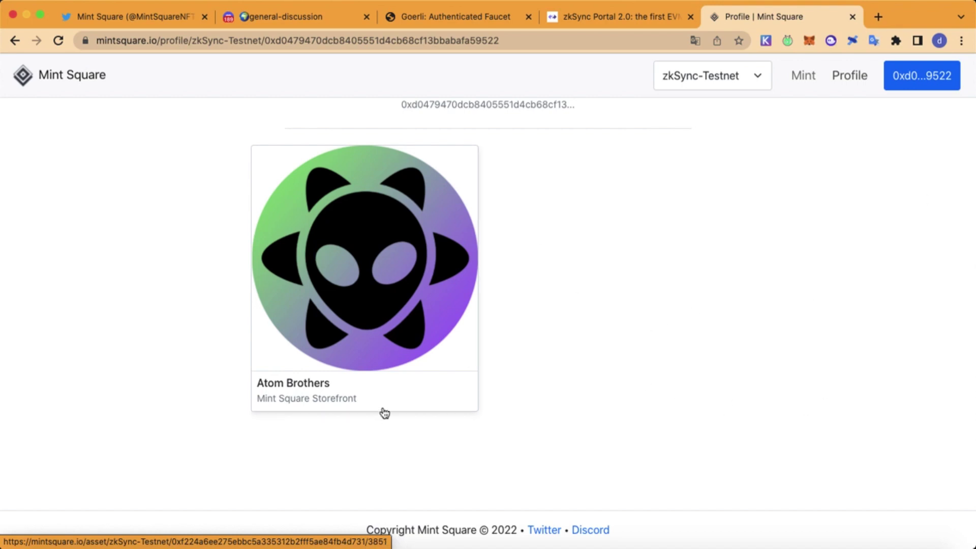
{"action": "left_click", "coordinate": [360, 310]}
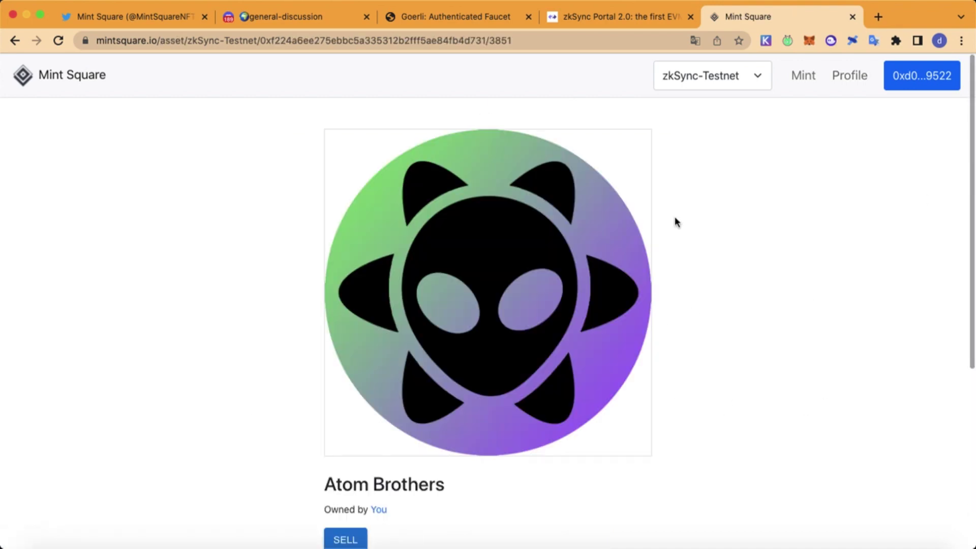
{"action": "scroll", "coordinate": [717, 312], "scroll_direction": "down", "scroll_amount": 5}
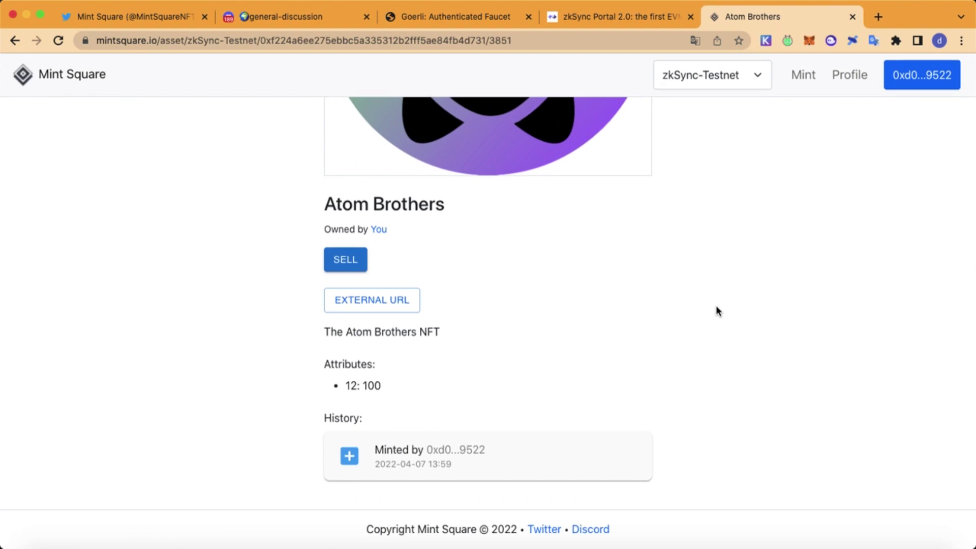
{"action": "left_click", "coordinate": [356, 259]}
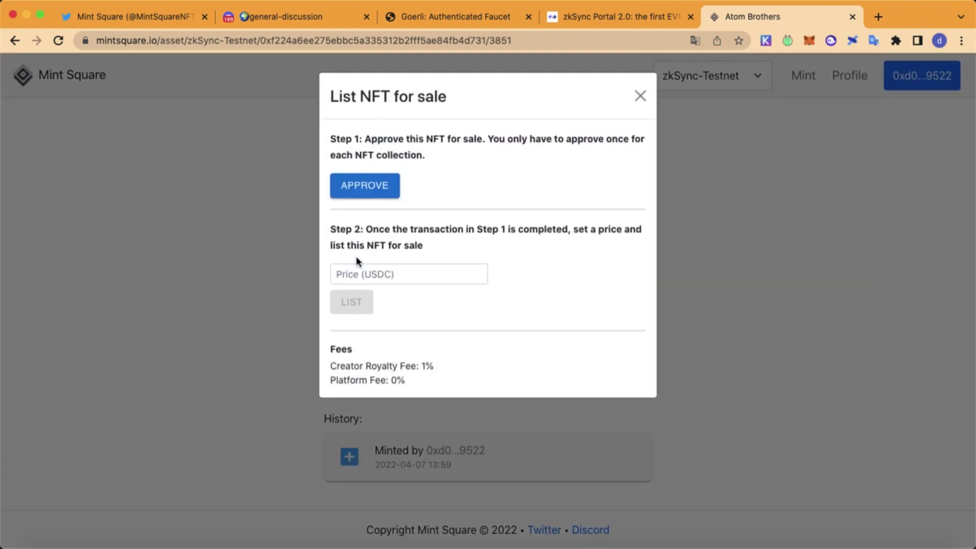
Step: Enter a 300 asking price and approve the Atom Brothers NFT for sale, signing twice in MetaMask and dismissing the error
{"action": "left_click", "coordinate": [416, 275]}
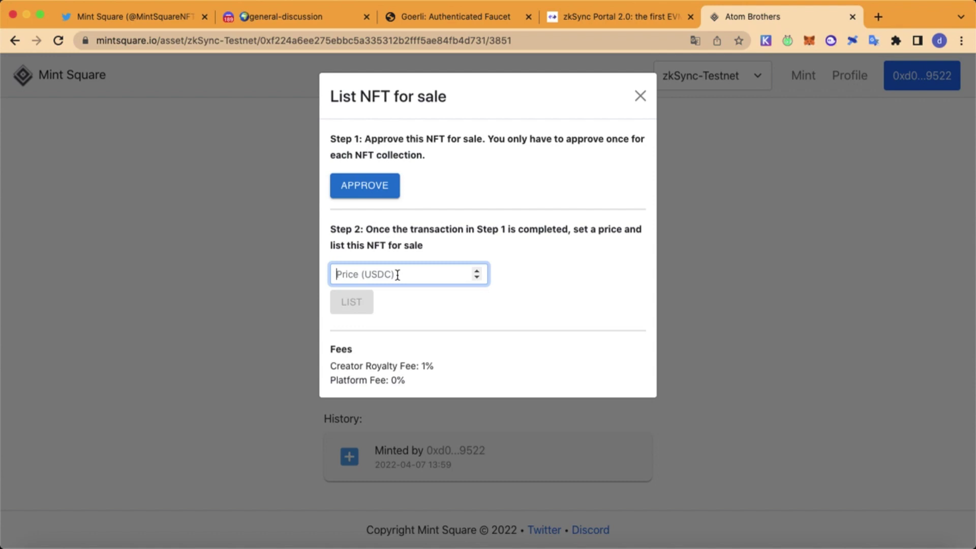
{"action": "type", "text": "300"}
{"action": "left_click", "coordinate": [365, 185]}
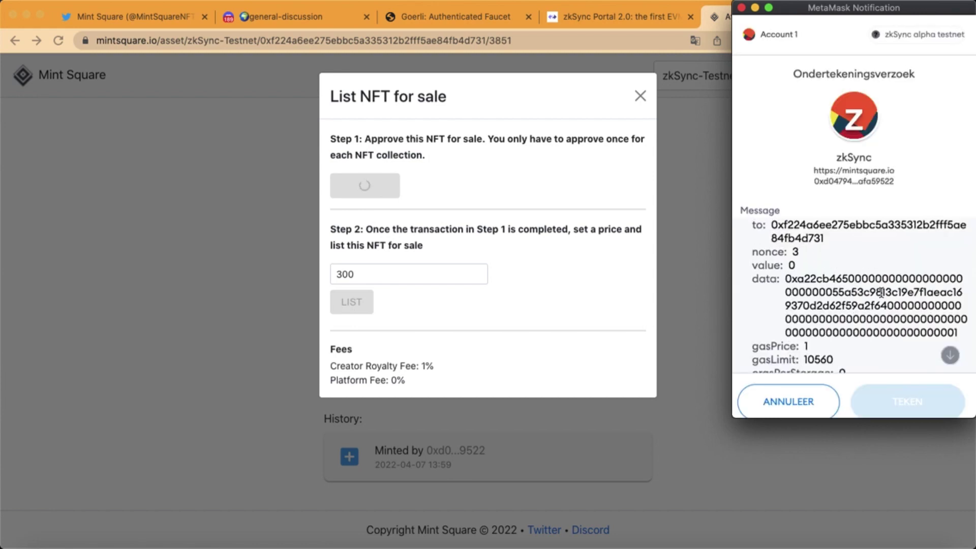
{"action": "scroll", "coordinate": [944, 238], "scroll_direction": "down", "scroll_amount": 5}
{"action": "left_click", "coordinate": [908, 402]}
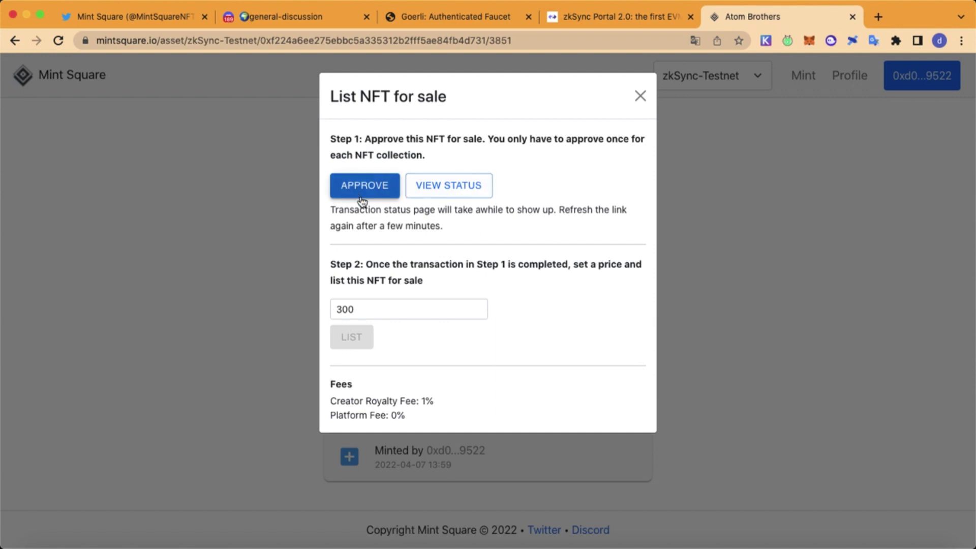
{"action": "left_click", "coordinate": [363, 197]}
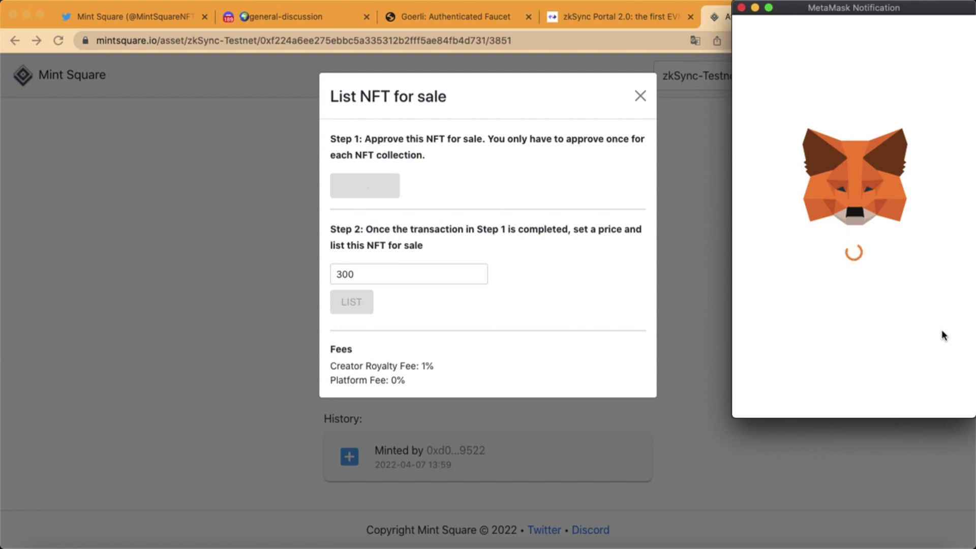
{"action": "scroll", "coordinate": [940, 330], "scroll_direction": "down", "scroll_amount": 5}
{"action": "left_click", "coordinate": [922, 404]}
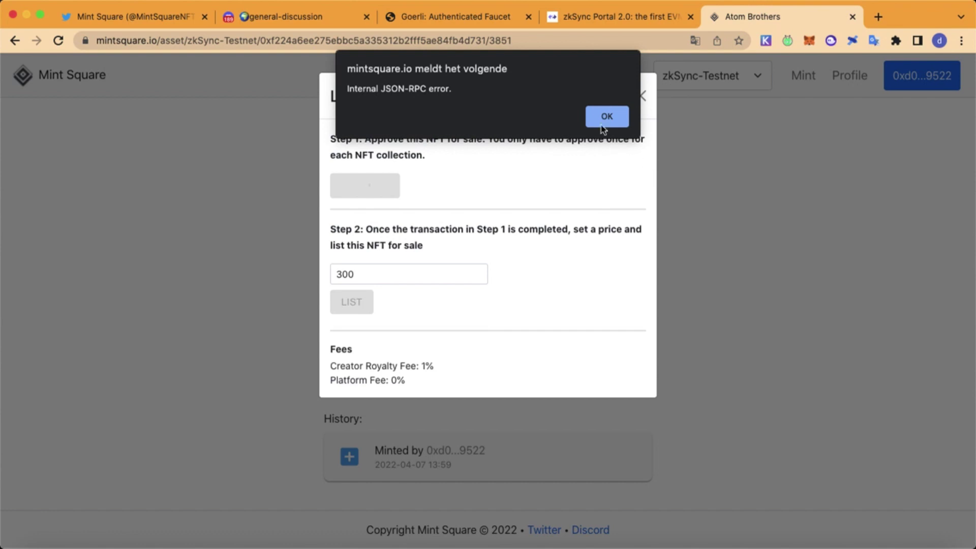
{"action": "left_click", "coordinate": [602, 128]}
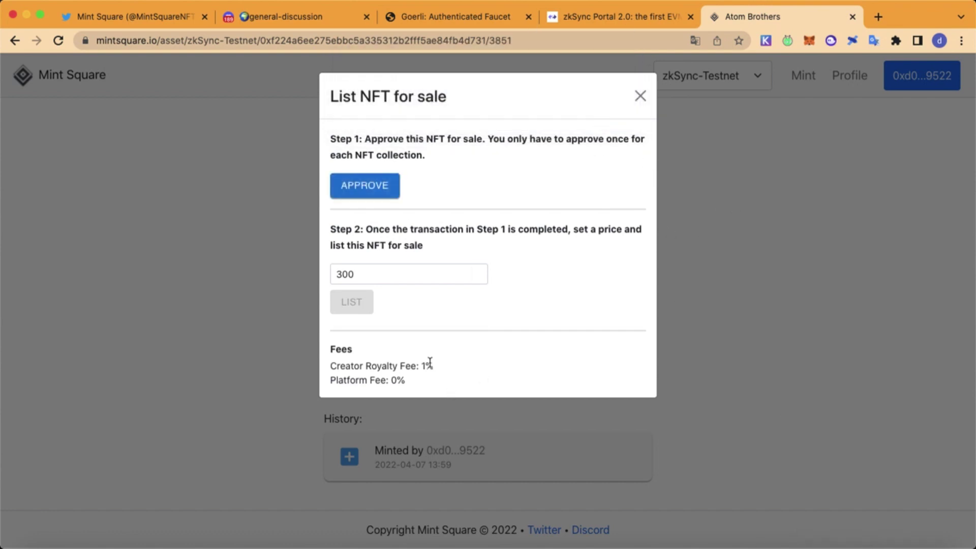
{"action": "left_click", "coordinate": [811, 548]}
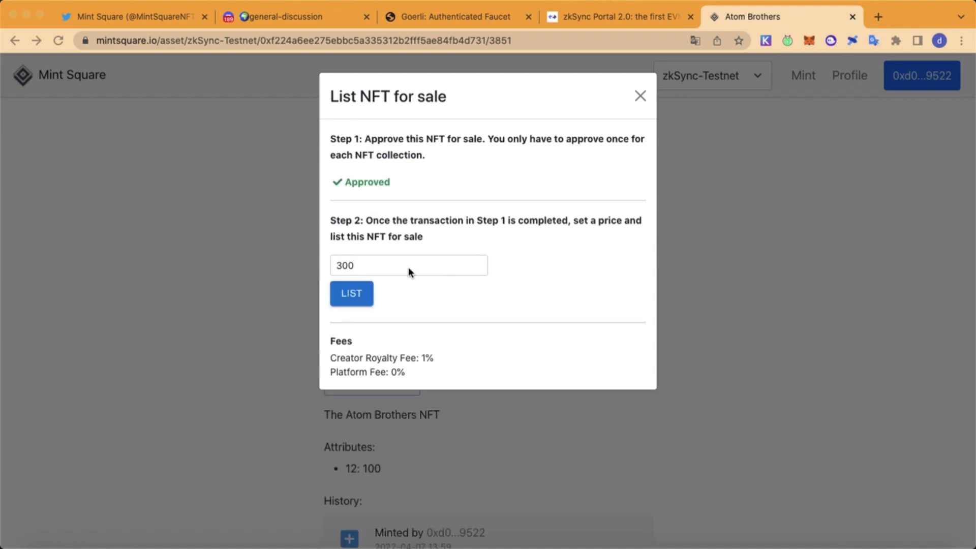
Step: Replace the 300 price with 500 USDC, list the Atom Brothers NFT, and sign the listing with TEKEN
{"action": "double_click", "coordinate": [384, 264]}
{"action": "key", "text": "BackSpace"}
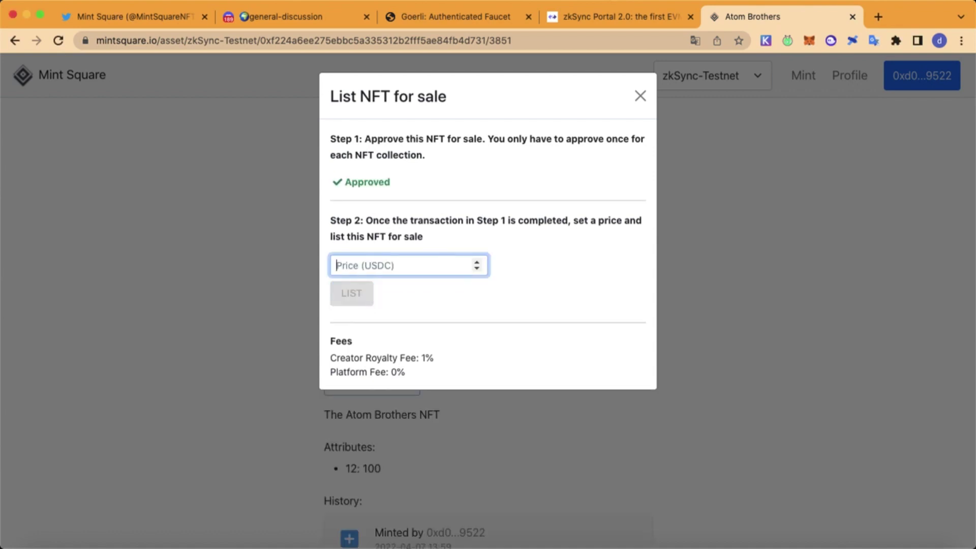
{"action": "type", "text": "500"}
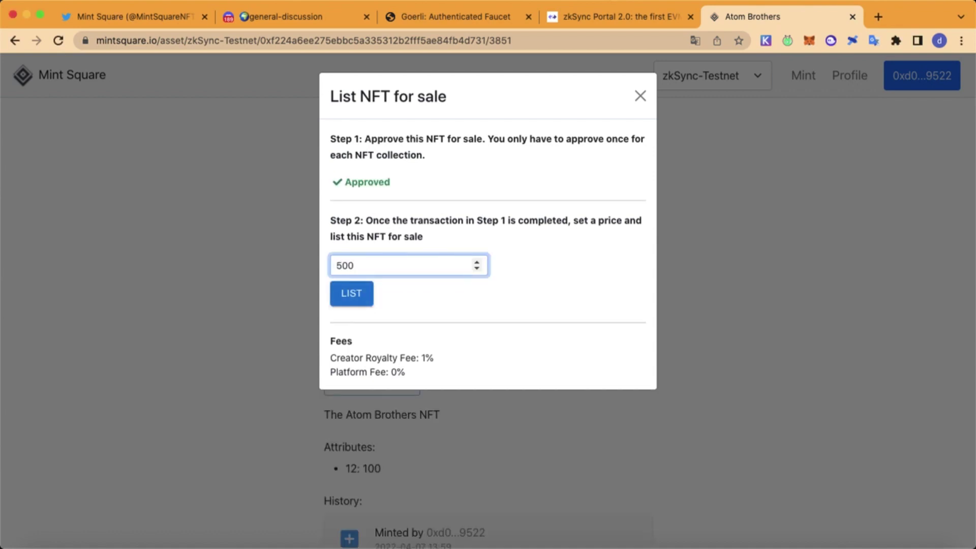
{"action": "left_click", "coordinate": [352, 292]}
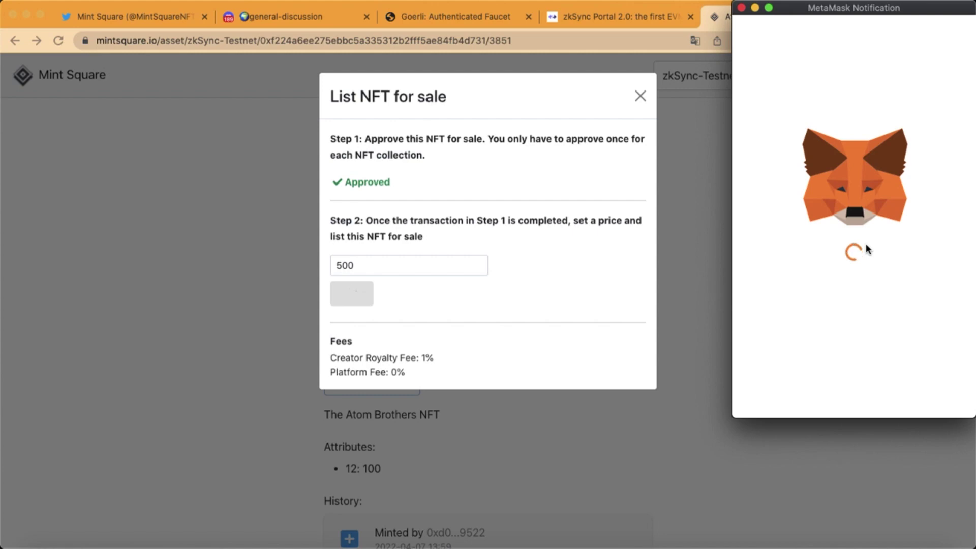
{"action": "scroll", "coordinate": [860, 295], "scroll_direction": "down", "scroll_amount": 5}
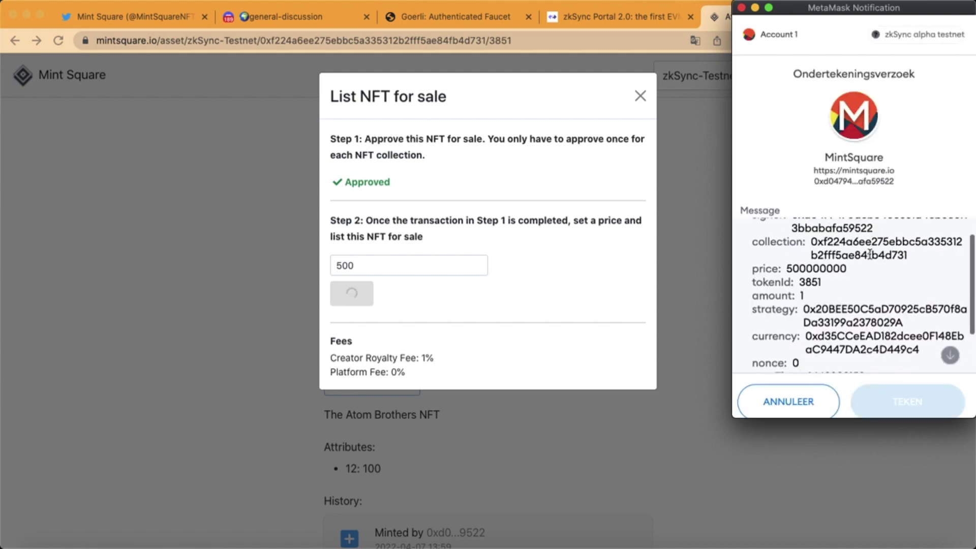
{"action": "left_click", "coordinate": [889, 405]}
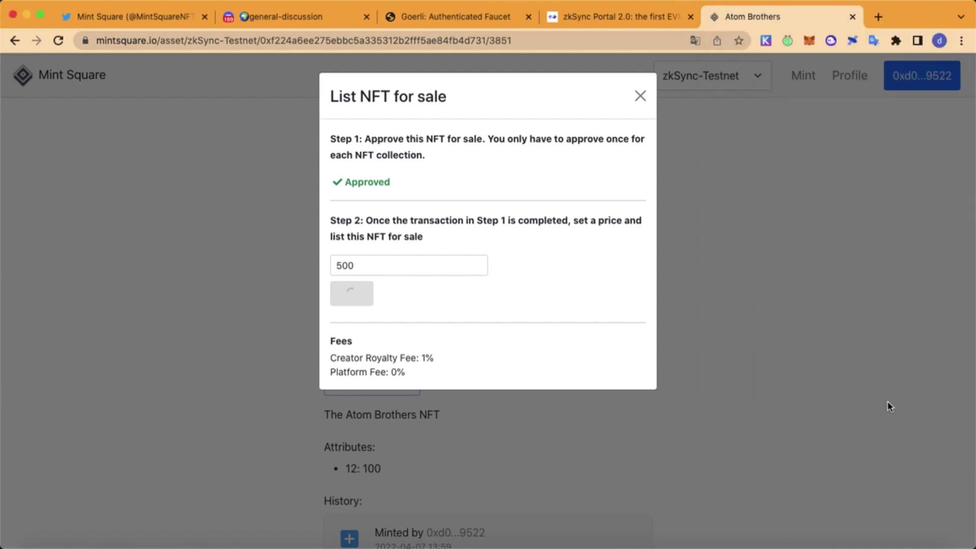
{"action": "scroll", "coordinate": [604, 272], "scroll_direction": "up", "scroll_amount": 5}
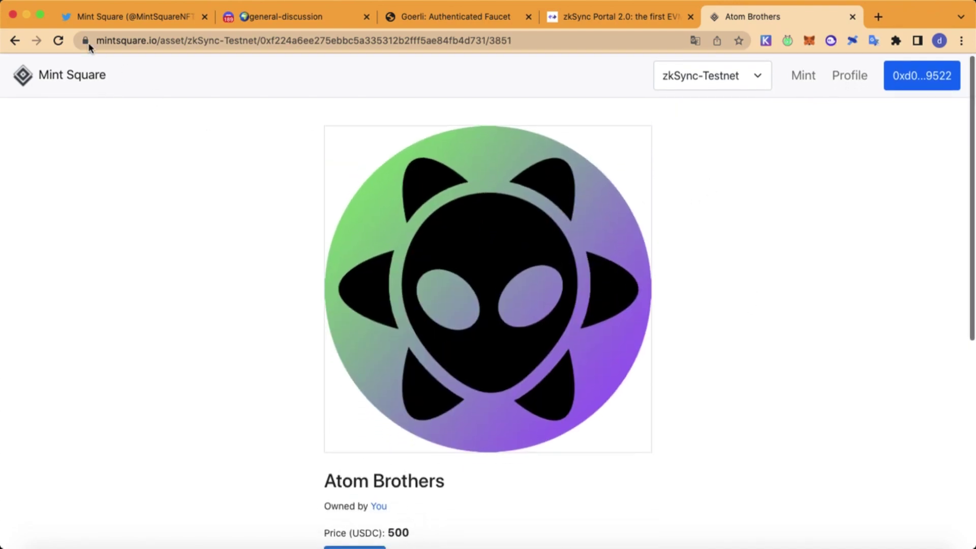
Step: Return to the Mint Square Storefront collection and open the Kity NFT's page
{"action": "left_click", "coordinate": [82, 80]}
{"action": "scroll", "coordinate": [382, 349], "scroll_direction": "down", "scroll_amount": 2}
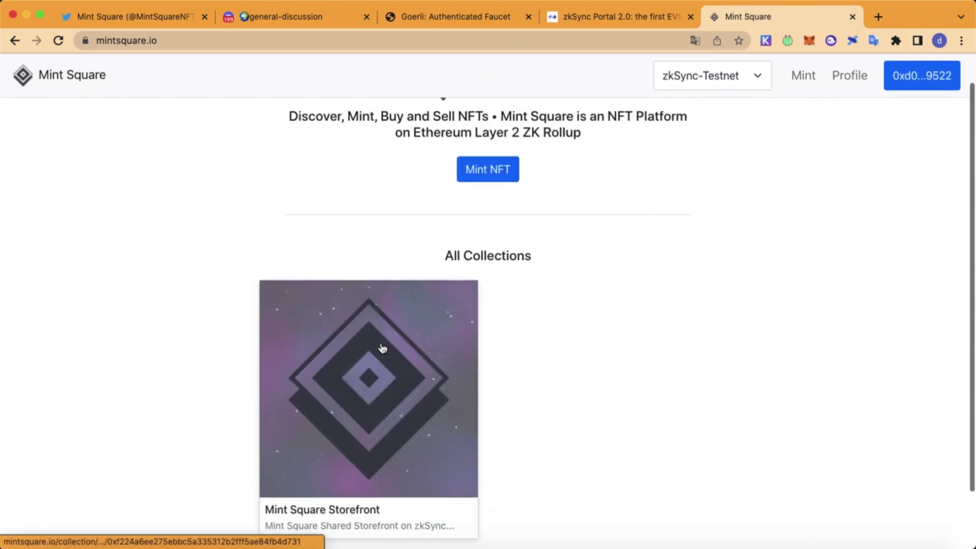
{"action": "left_click", "coordinate": [318, 426]}
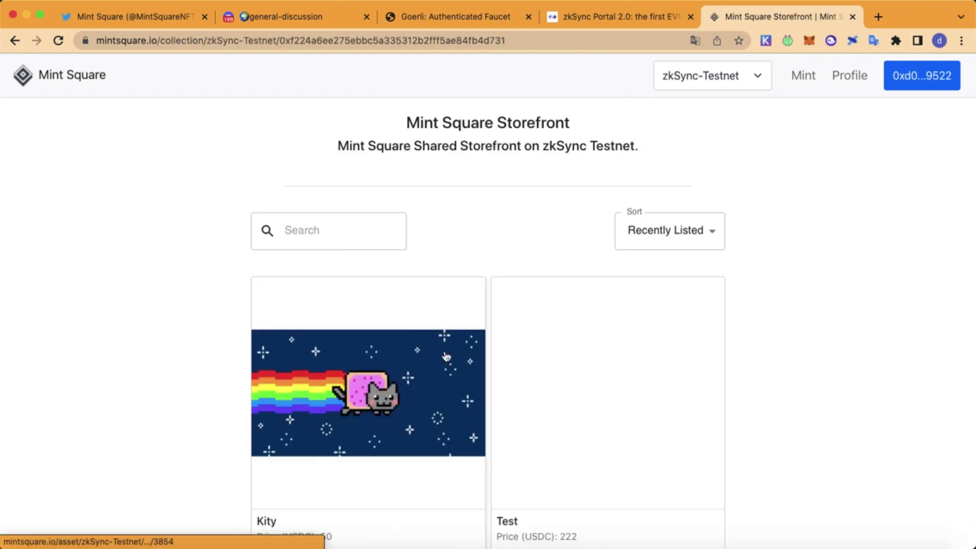
{"action": "scroll", "coordinate": [446, 357], "scroll_direction": "down", "scroll_amount": 8}
{"action": "scroll", "coordinate": [447, 356], "scroll_direction": "up", "scroll_amount": 3}
{"action": "scroll", "coordinate": [447, 356], "scroll_direction": "down", "scroll_amount": 2}
{"action": "scroll", "coordinate": [448, 356], "scroll_direction": "up", "scroll_amount": 3}
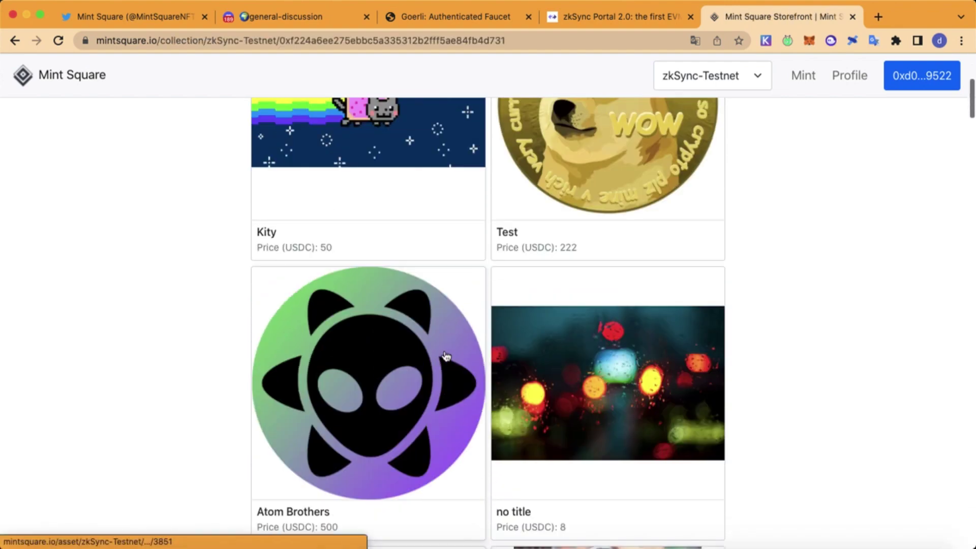
{"action": "scroll", "coordinate": [386, 199], "scroll_direction": "up", "scroll_amount": 1}
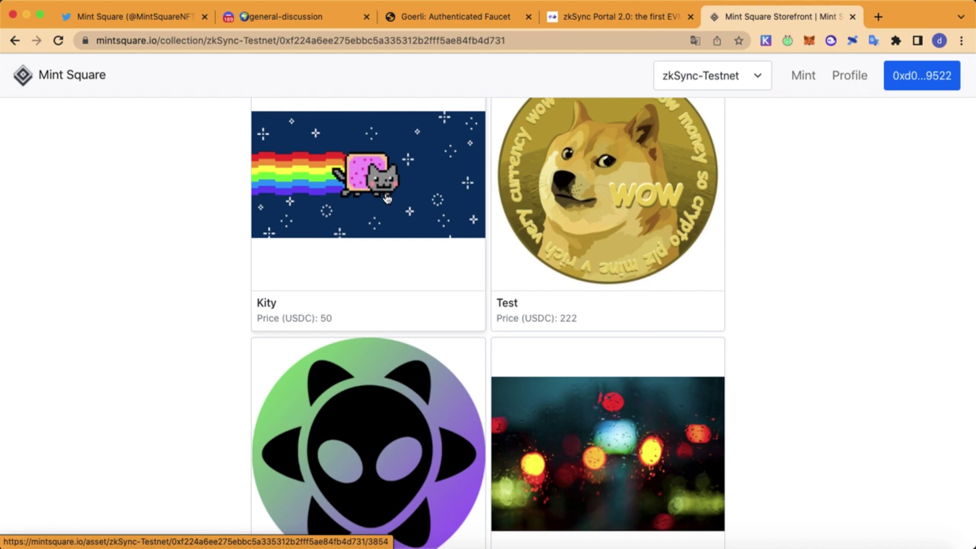
{"action": "left_click", "coordinate": [385, 199]}
{"action": "scroll", "coordinate": [420, 373], "scroll_direction": "down", "scroll_amount": 5}
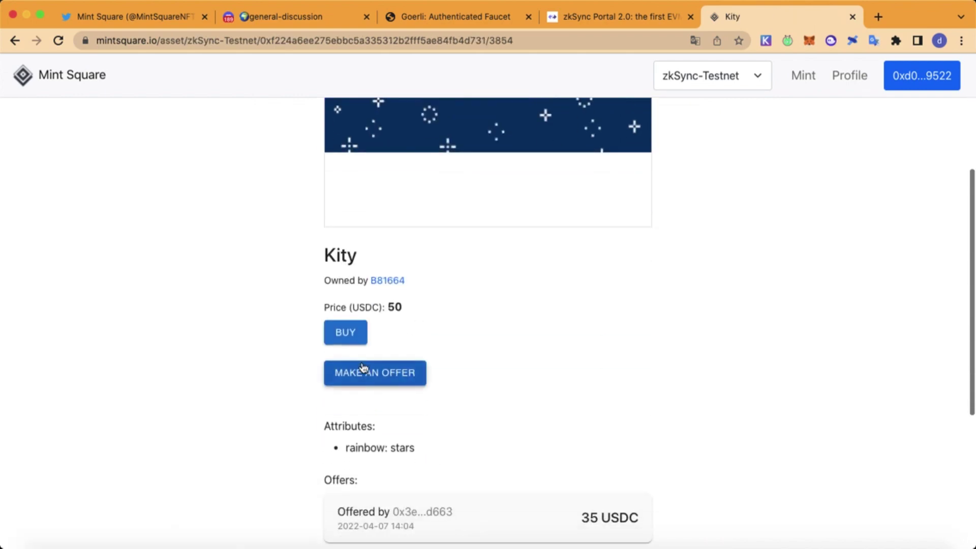
Step: Offer 50 USDC on Kity and sign the offer with TEKEN in MetaMask
{"action": "left_click", "coordinate": [354, 370]}
{"action": "left_click", "coordinate": [379, 246]}
{"action": "key", "text": "BackSpace"}
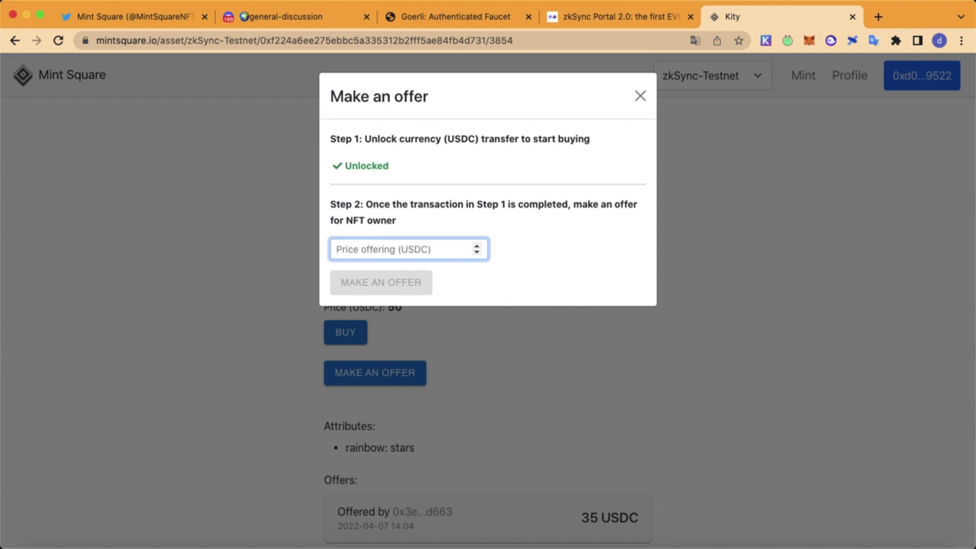
{"action": "type", "text": "50"}
{"action": "left_click", "coordinate": [409, 279]}
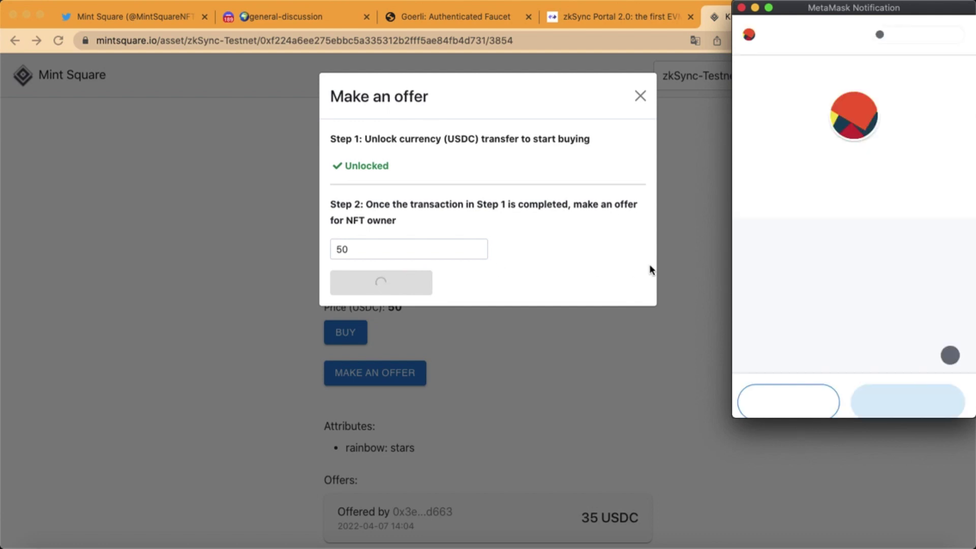
{"action": "scroll", "coordinate": [901, 301], "scroll_direction": "down", "scroll_amount": 5}
{"action": "left_click", "coordinate": [906, 389]}
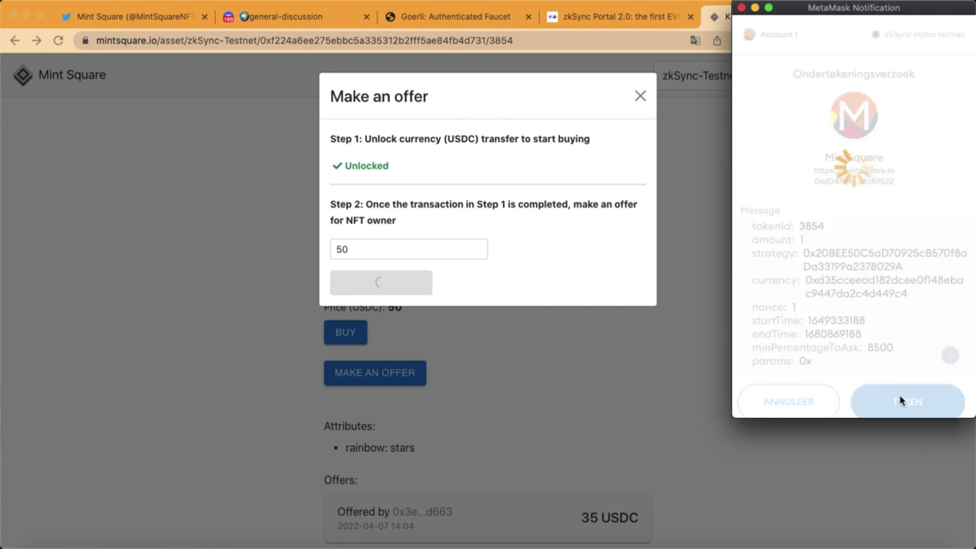